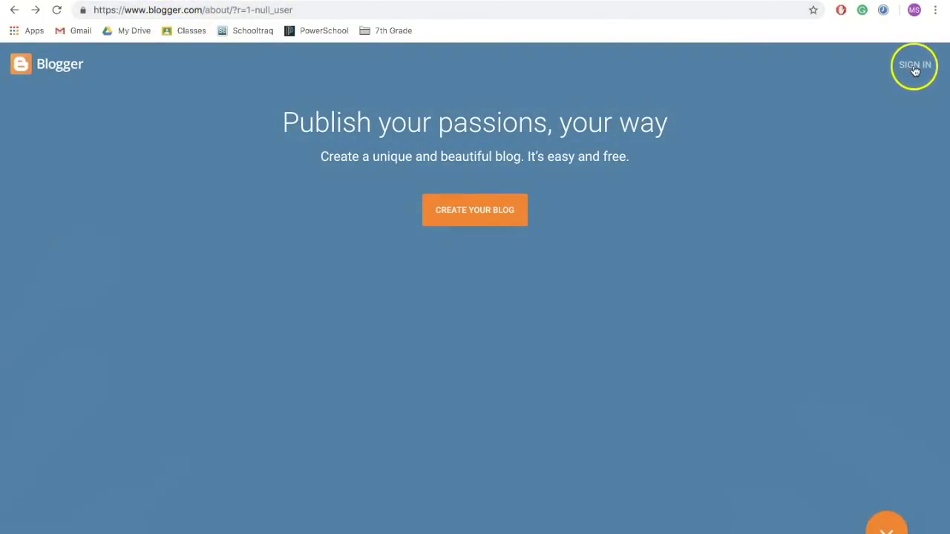
Sign in to Blogger with the school account and its password.
{"action": "left_click", "coordinate": [915, 65]}
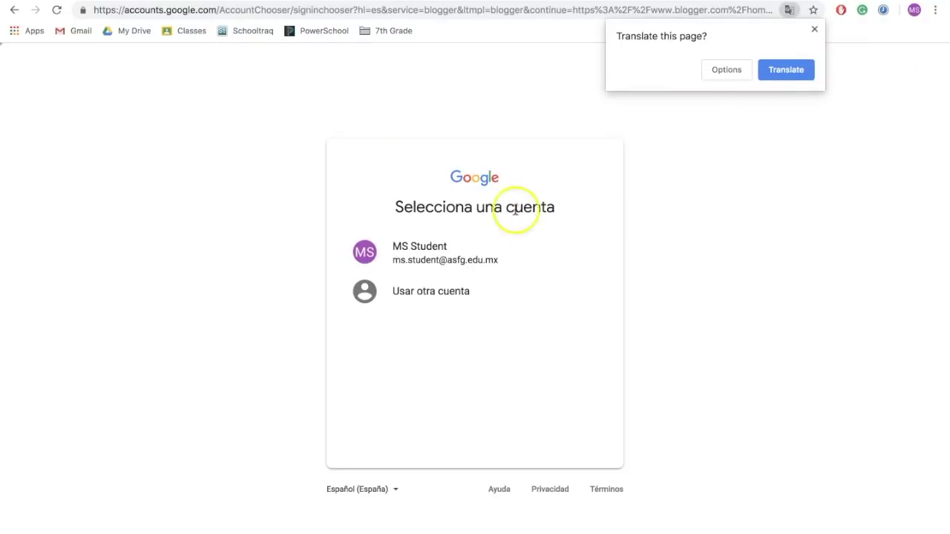
{"action": "left_click", "coordinate": [438, 268]}
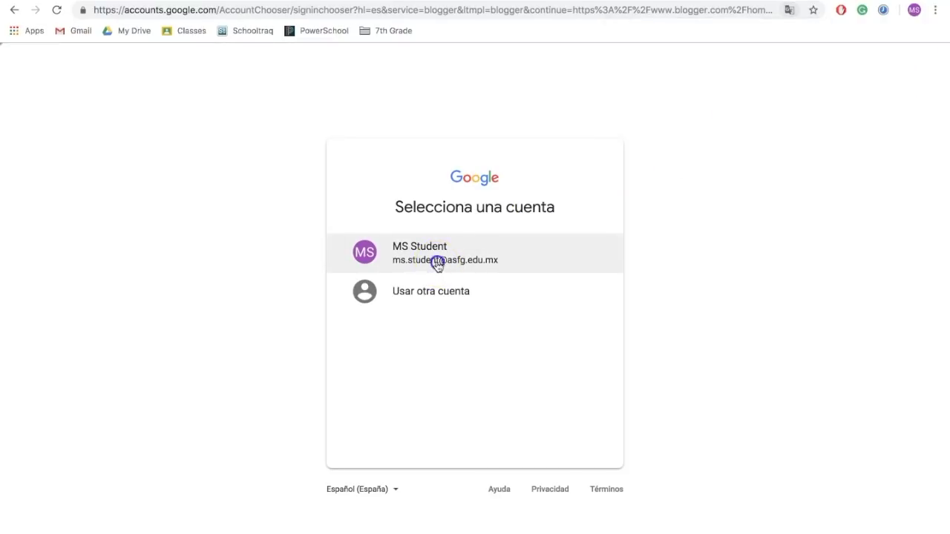
{"action": "left_click", "coordinate": [434, 278]}
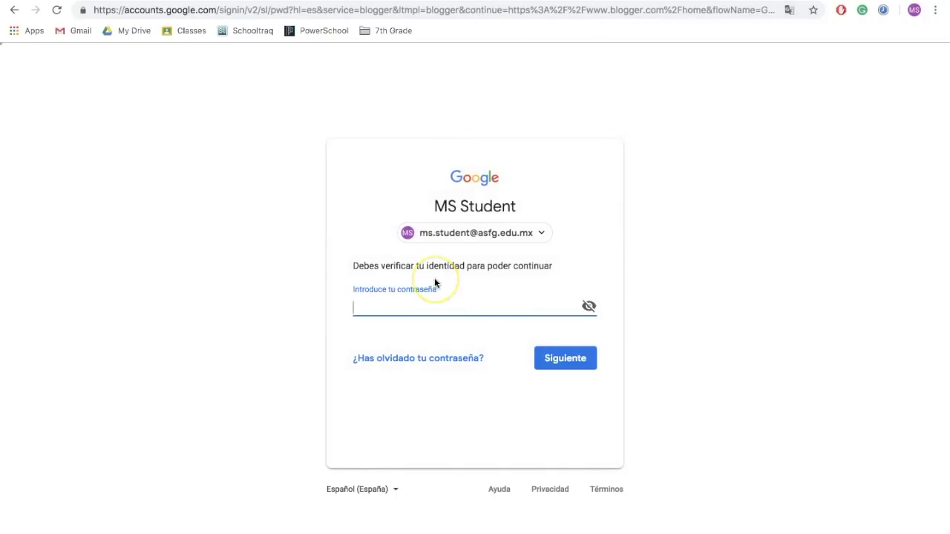
{"action": "type", "text": "********"}
{"action": "key", "text": "Return"}
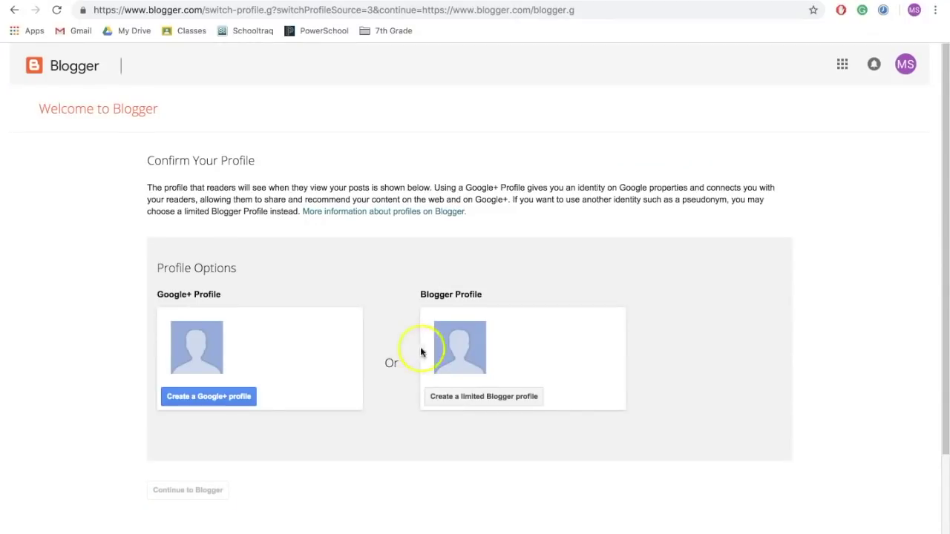
Create a limited Blogger profile with the user's display name and continue to Blogger.
{"action": "left_click", "coordinate": [477, 398]}
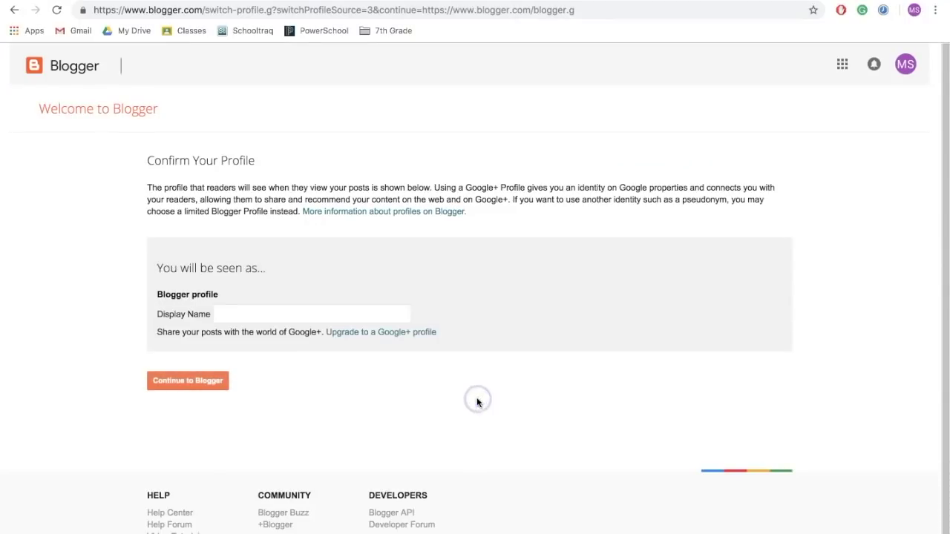
{"action": "left_click", "coordinate": [290, 313]}
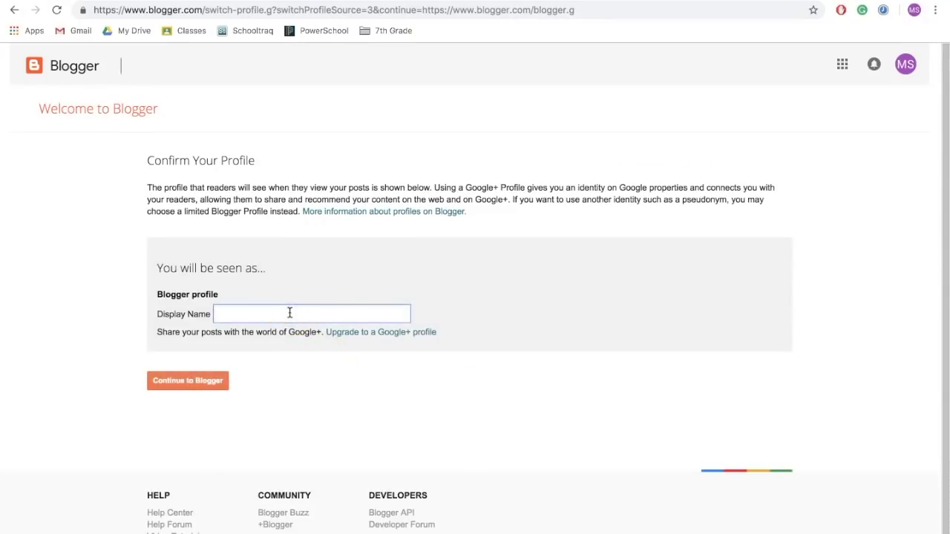
{"action": "type", "text": "Mike Kaufman"}
{"action": "left_click", "coordinate": [204, 387]}
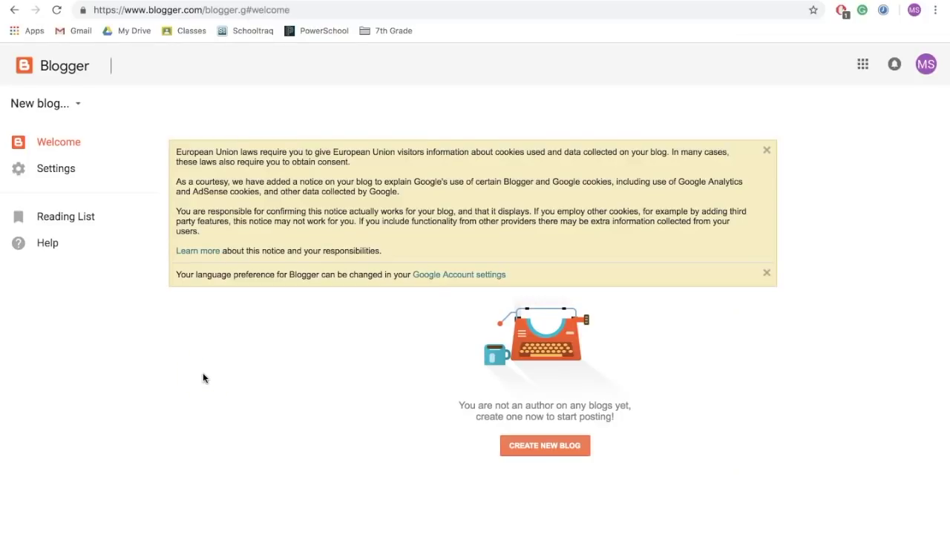
Create the blog 'Learning and Leading' with an available blogspot address, keeping the Contempo theme.
{"action": "left_click", "coordinate": [544, 448]}
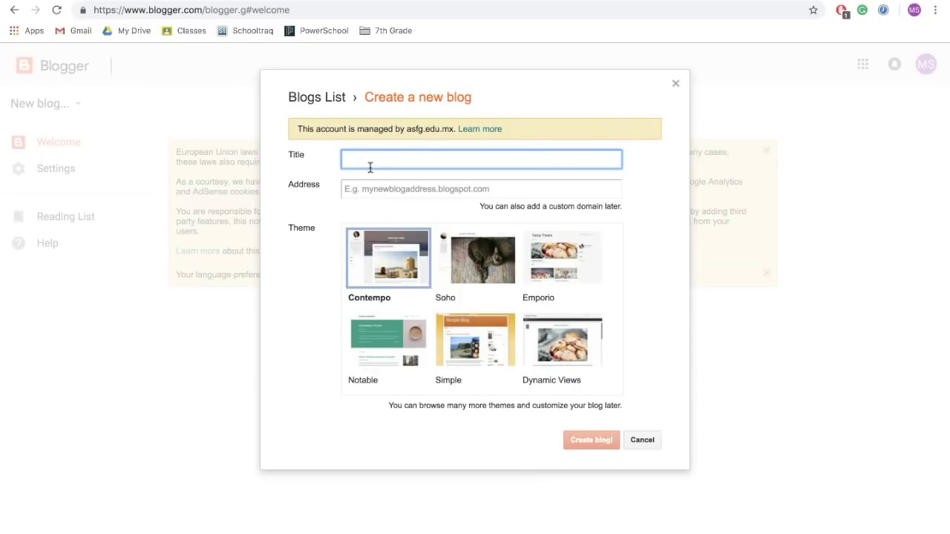
{"action": "type", "text": "Learning and Leading"}
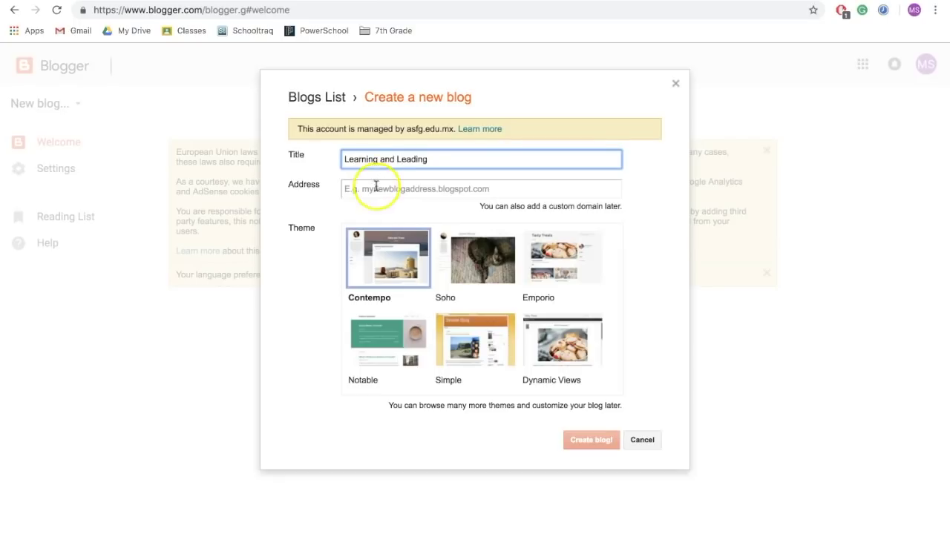
{"action": "left_click", "coordinate": [377, 188]}
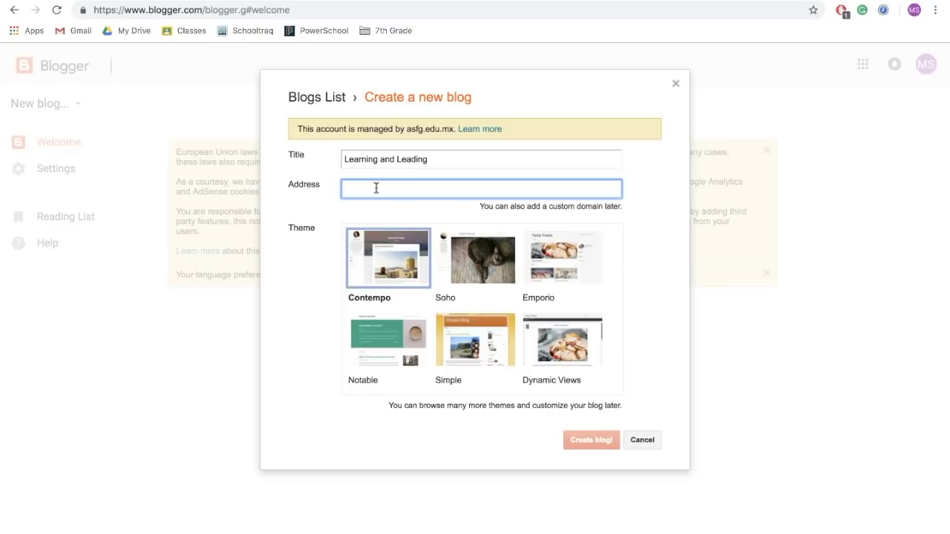
{"action": "type", "text": "mikekau"}
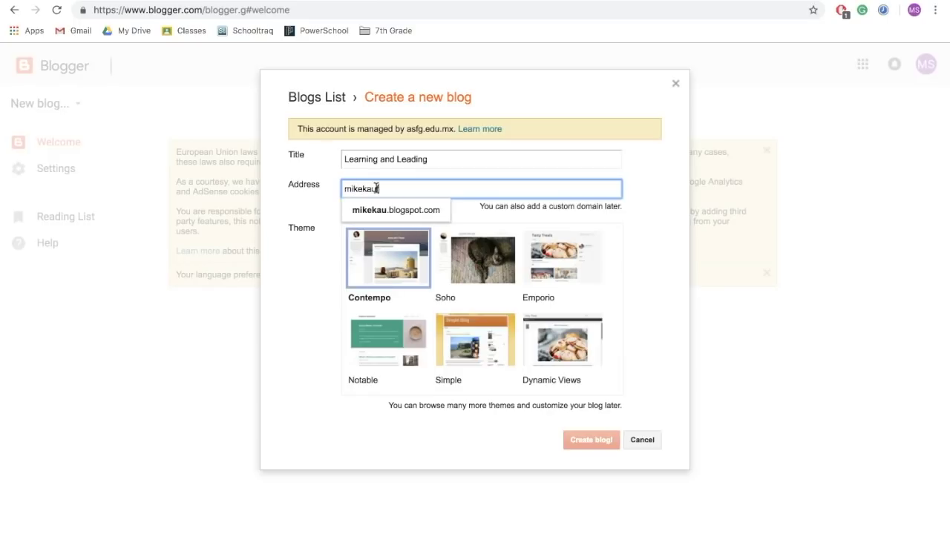
{"action": "type", "text": "fman2024"}
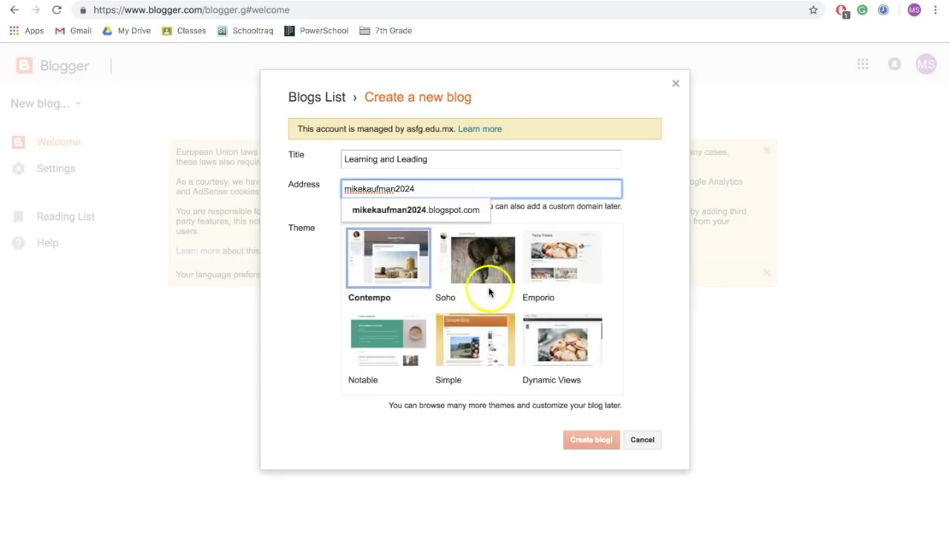
{"action": "scroll", "coordinate": [495, 312], "scroll_direction": "down", "scroll_amount": 2}
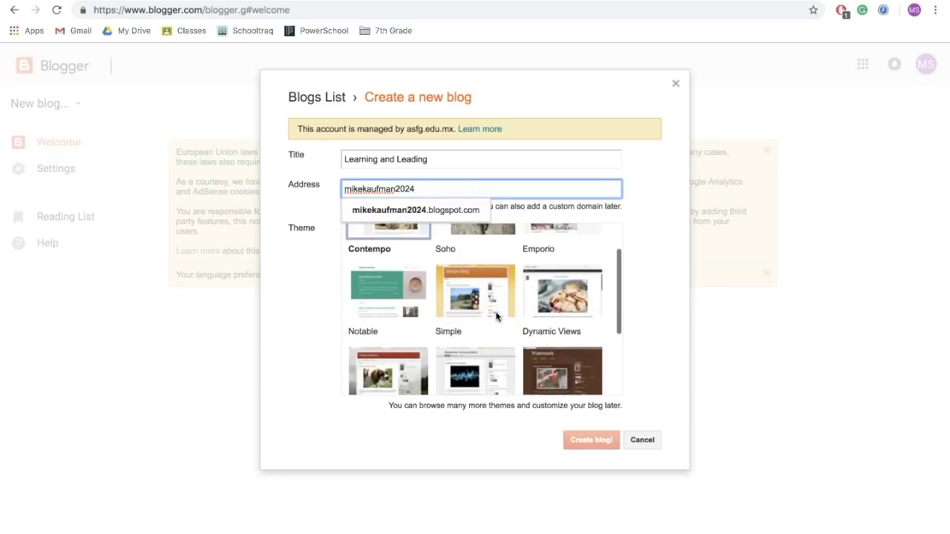
{"action": "scroll", "coordinate": [495, 317], "scroll_direction": "up", "scroll_amount": 1}
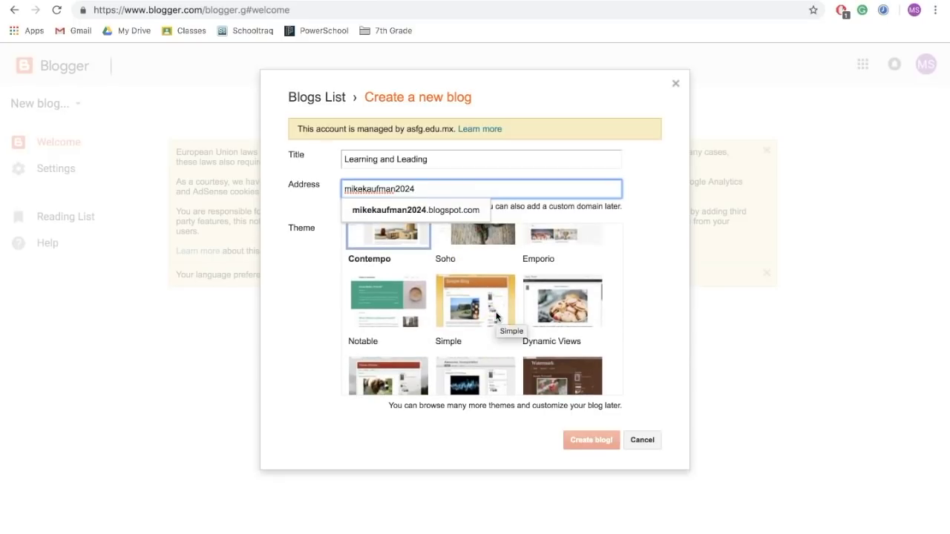
{"action": "scroll", "coordinate": [496, 316], "scroll_direction": "up", "scroll_amount": 2}
{"action": "left_click", "coordinate": [581, 441]}
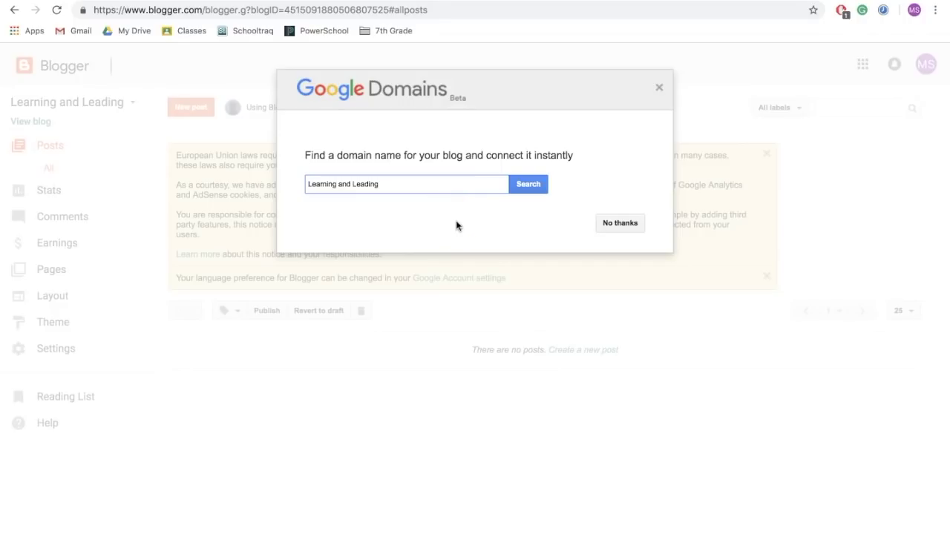
Decline the Google Domains offer and dismiss both language notices and the EU cookie notice.
{"action": "left_click", "coordinate": [601, 224]}
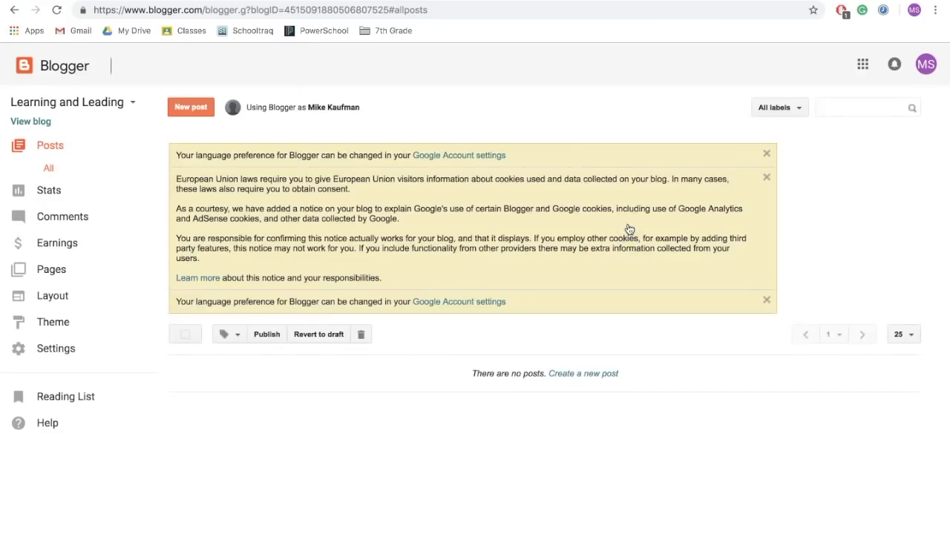
{"action": "left_click", "coordinate": [656, 181]}
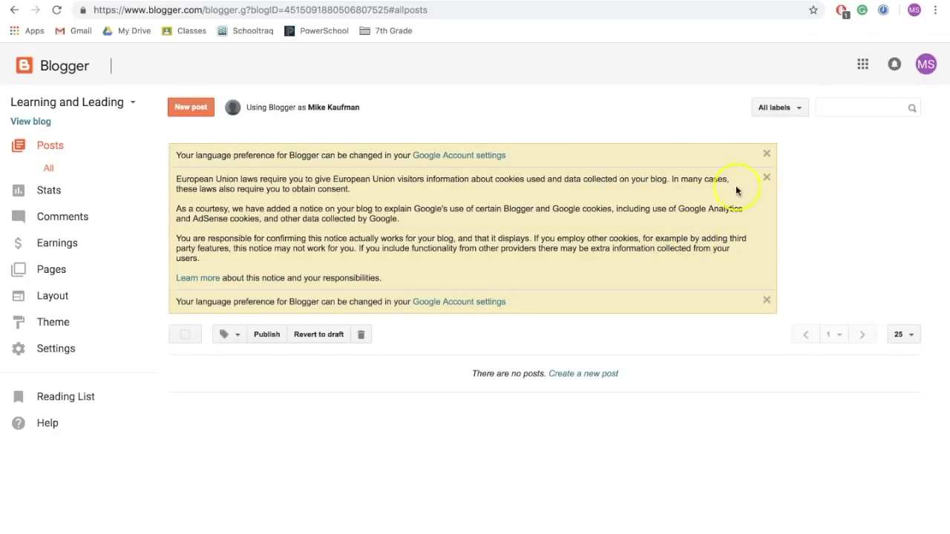
{"action": "left_click", "coordinate": [768, 157]}
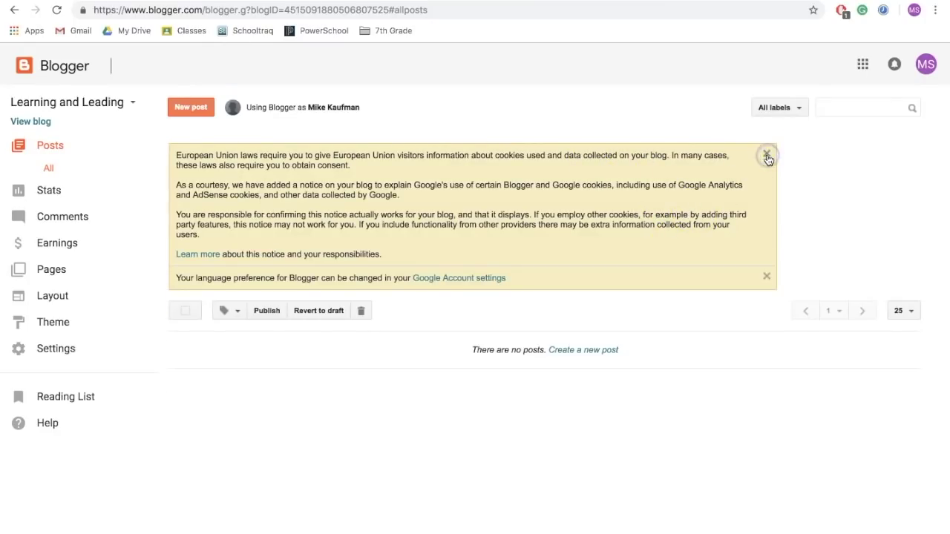
{"action": "left_click", "coordinate": [767, 156]}
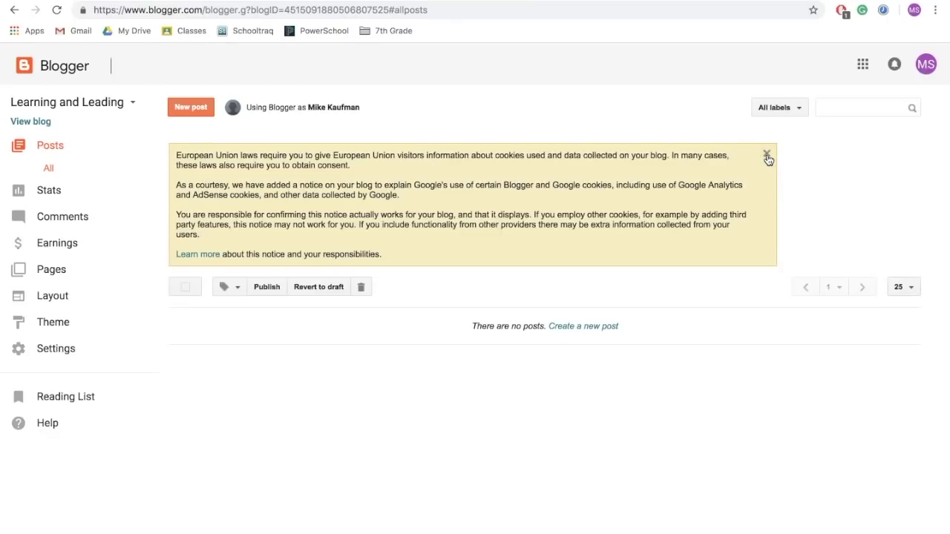
{"action": "left_click", "coordinate": [767, 157]}
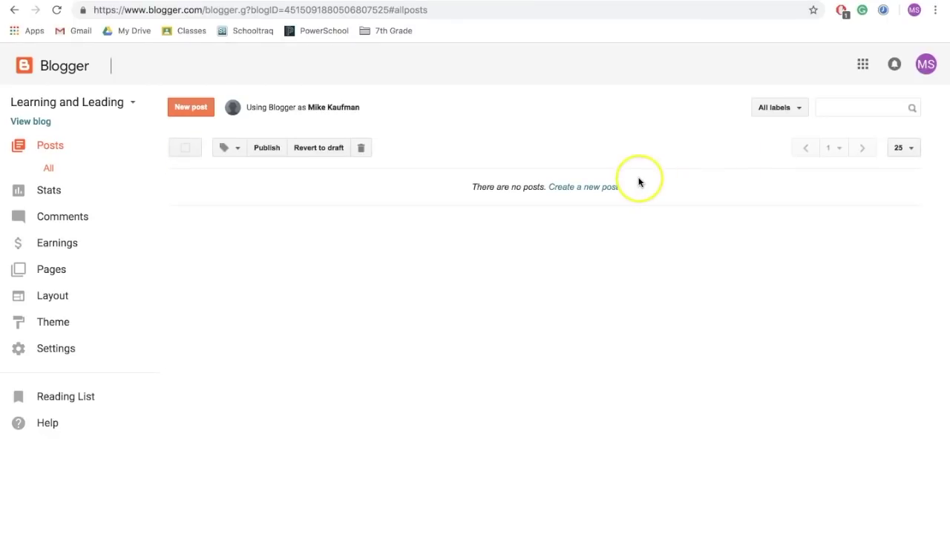
Show the Basic settings with the blog's title, address, HTTPS redirect and reader access.
{"action": "left_click", "coordinate": [53, 354]}
{"action": "left_click", "coordinate": [83, 354]}
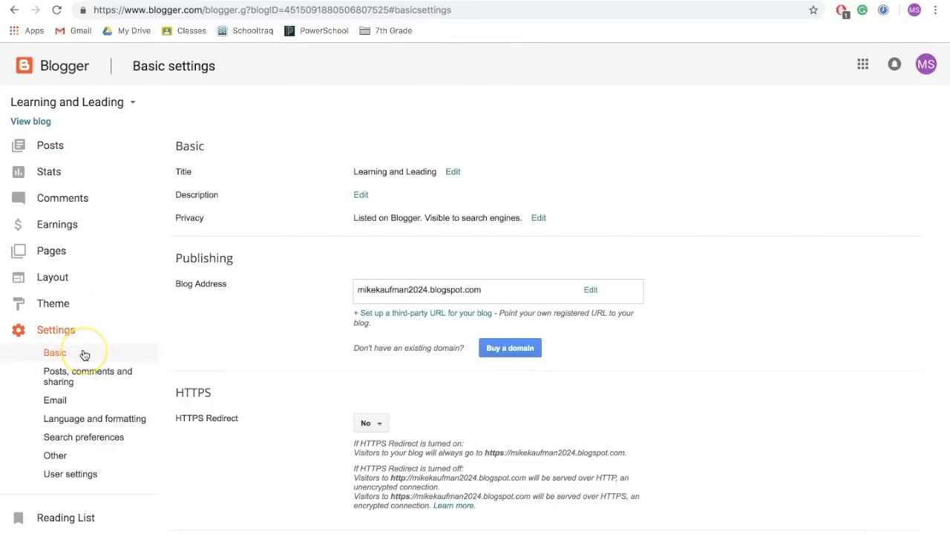
{"action": "left_click", "coordinate": [232, 337]}
{"action": "scroll", "coordinate": [271, 341], "scroll_direction": "down", "scroll_amount": 2}
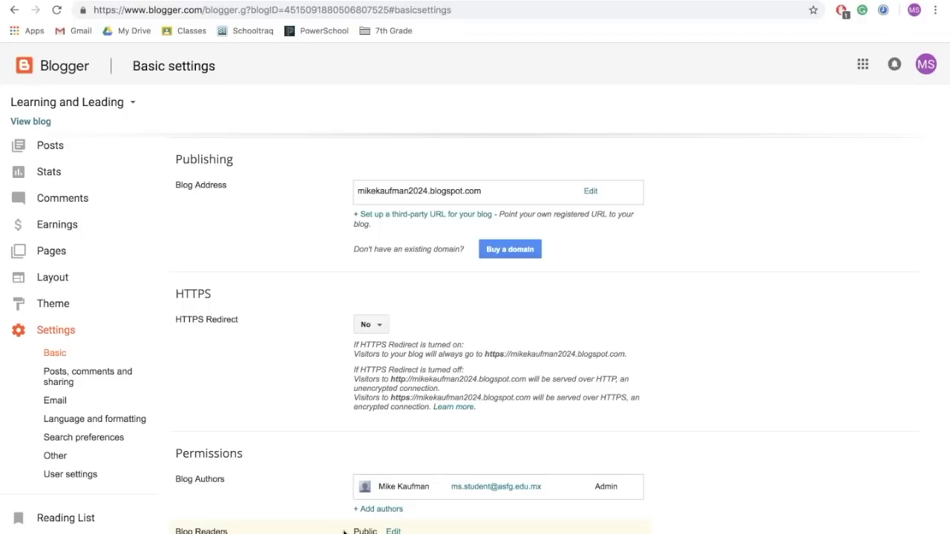
Set Comment Moderation to Always under Posts, comments and sharing settings.
{"action": "left_click", "coordinate": [112, 379]}
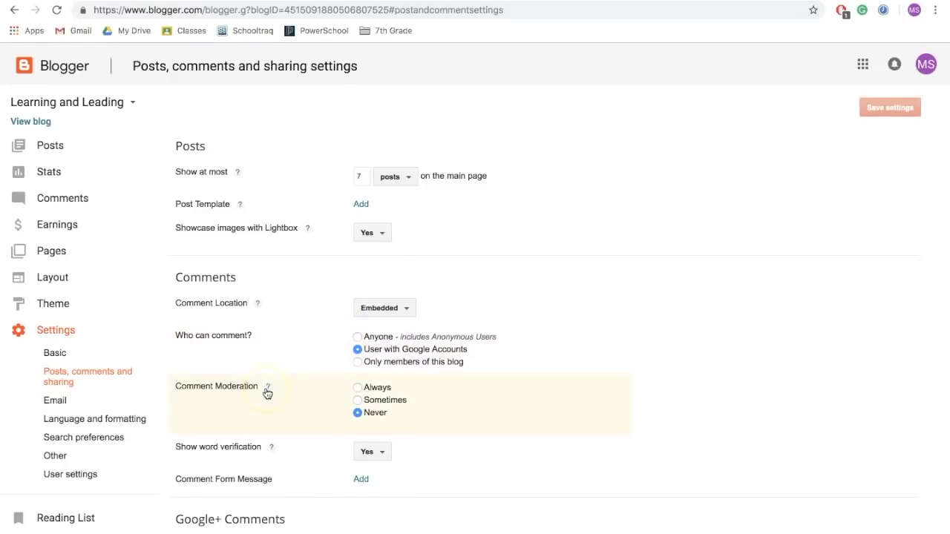
{"action": "left_click", "coordinate": [358, 388]}
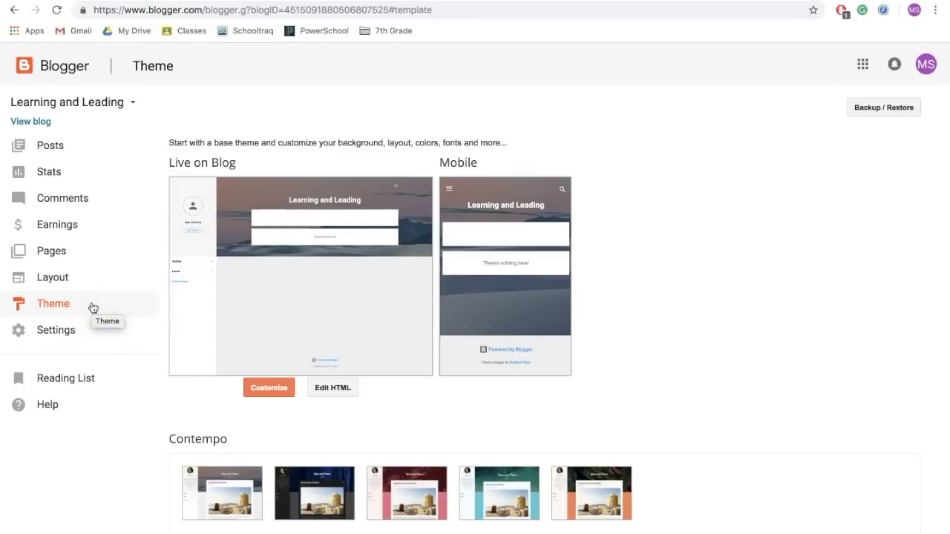
Scroll through the Notable, Simple, Dynamic Views, Watermark and Travel themes, then back to Contempo.
{"action": "scroll", "coordinate": [226, 301], "scroll_direction": "down", "scroll_amount": 2}
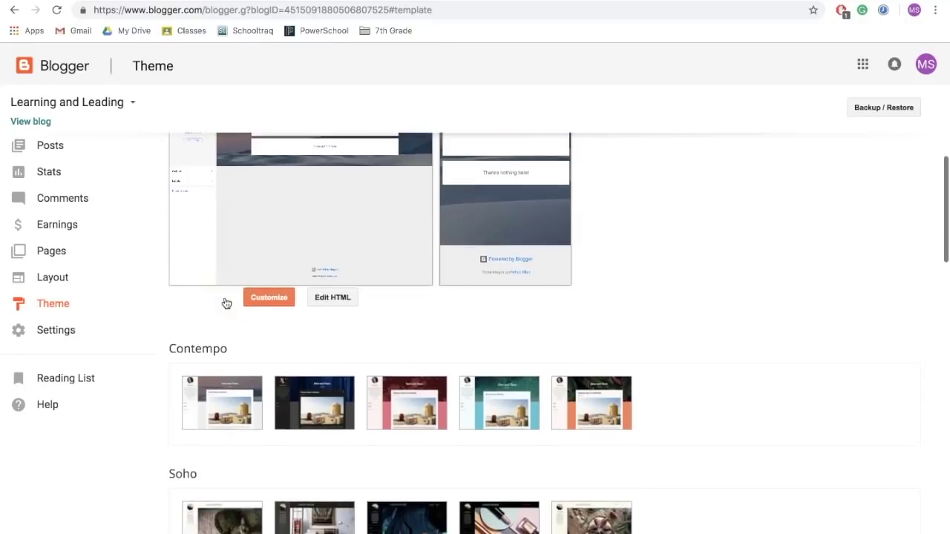
{"action": "scroll", "coordinate": [227, 303], "scroll_direction": "down", "scroll_amount": 3}
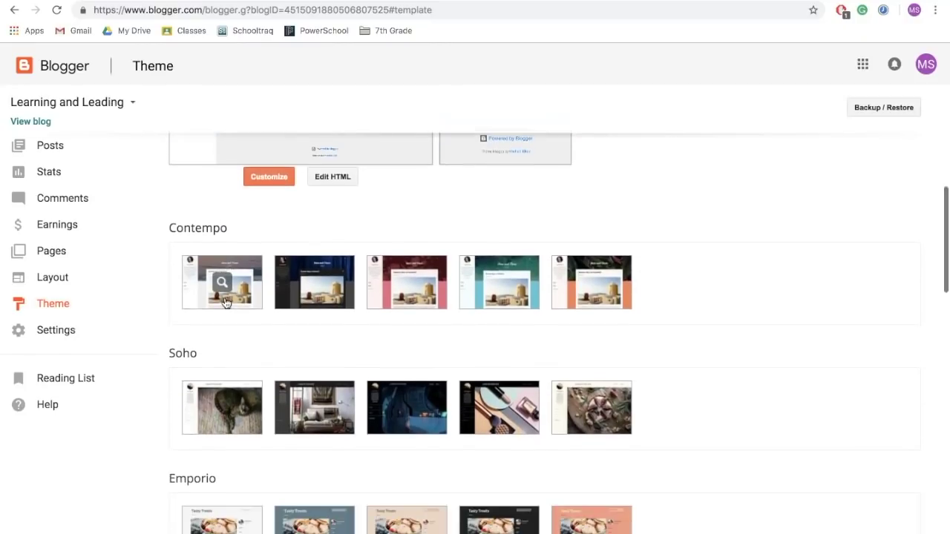
{"action": "scroll", "coordinate": [228, 308], "scroll_direction": "down", "scroll_amount": 1}
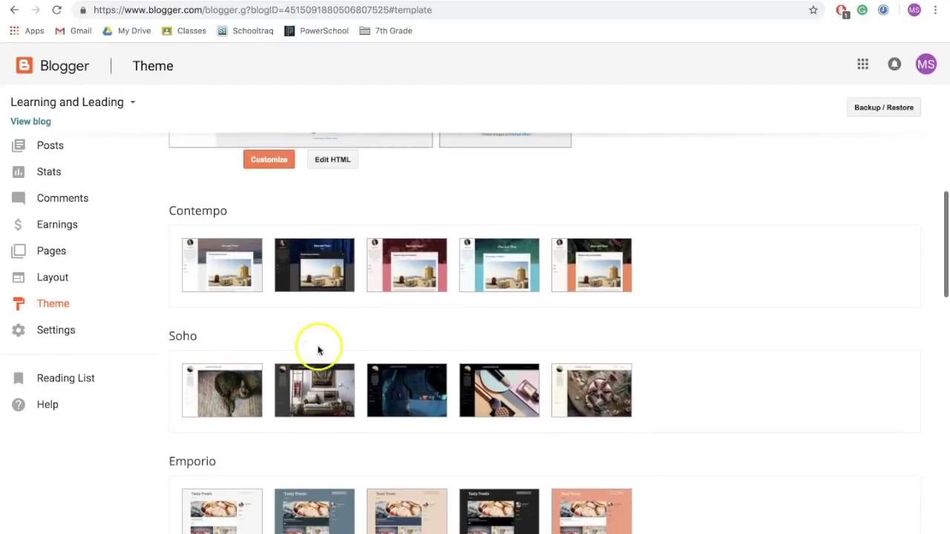
{"action": "scroll", "coordinate": [335, 334], "scroll_direction": "down", "scroll_amount": 1}
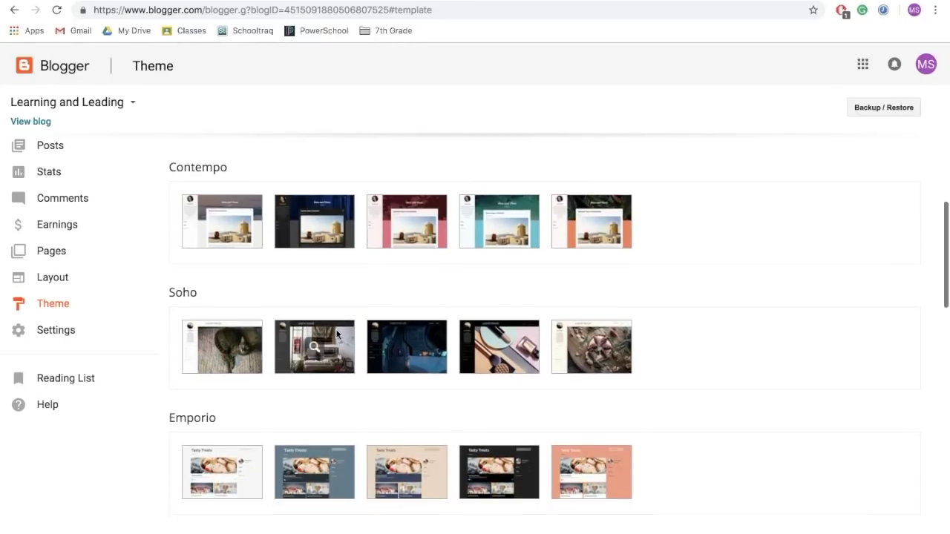
{"action": "scroll", "coordinate": [336, 334], "scroll_direction": "down", "scroll_amount": 6}
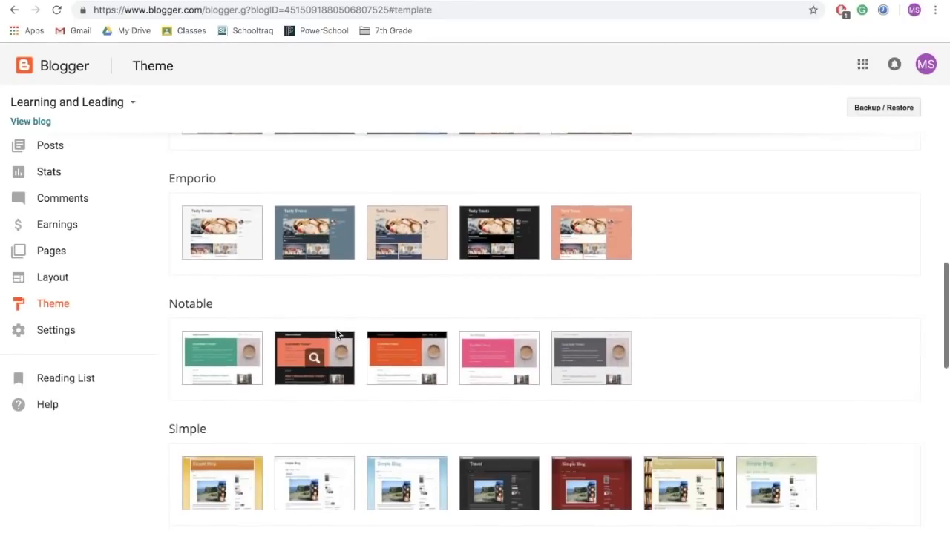
{"action": "scroll", "coordinate": [336, 334], "scroll_direction": "down", "scroll_amount": 3}
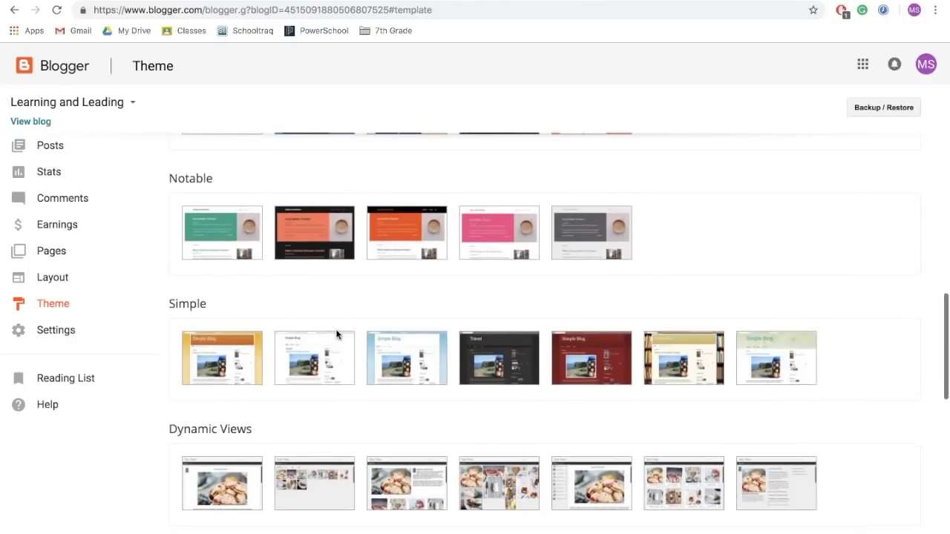
{"action": "scroll", "coordinate": [336, 334], "scroll_direction": "down", "scroll_amount": 2}
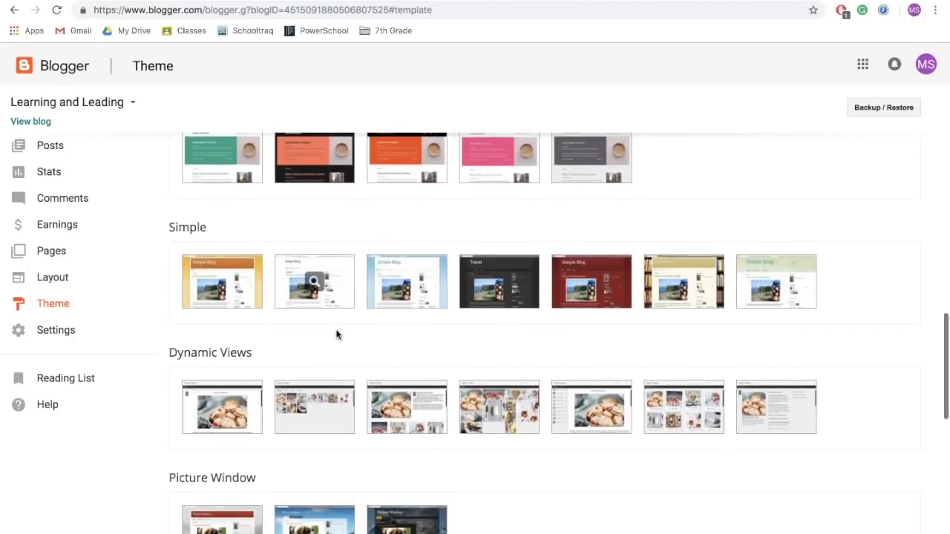
{"action": "scroll", "coordinate": [336, 334], "scroll_direction": "down", "scroll_amount": 1}
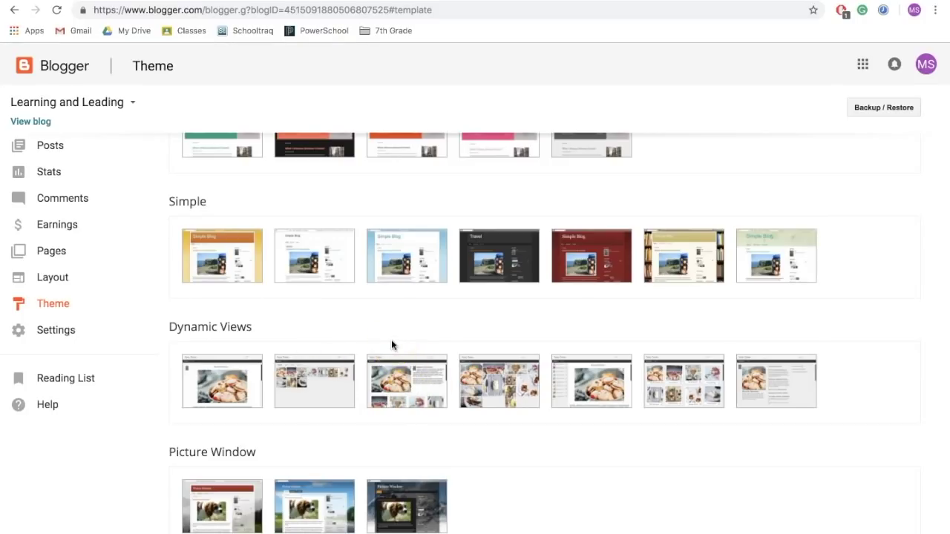
{"action": "scroll", "coordinate": [391, 342], "scroll_direction": "down", "scroll_amount": 3}
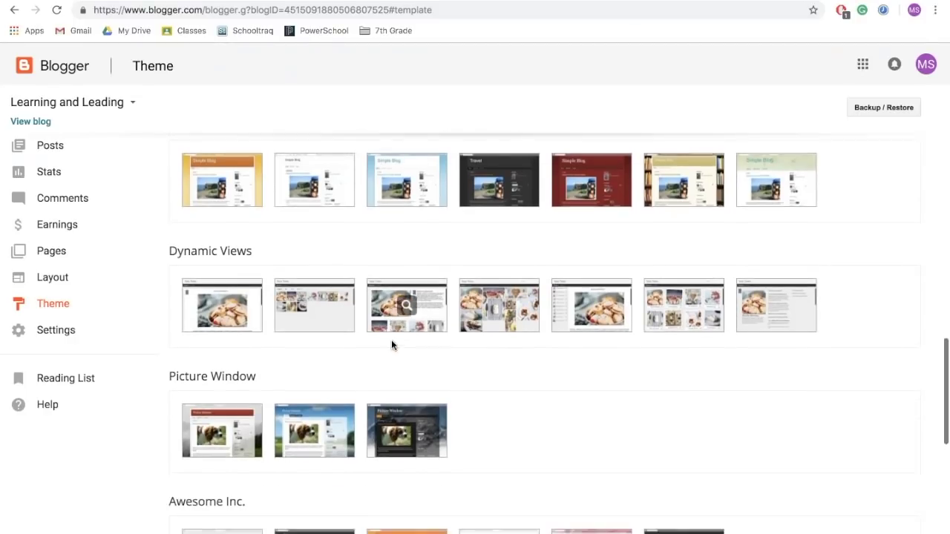
{"action": "scroll", "coordinate": [538, 363], "scroll_direction": "down", "scroll_amount": 4}
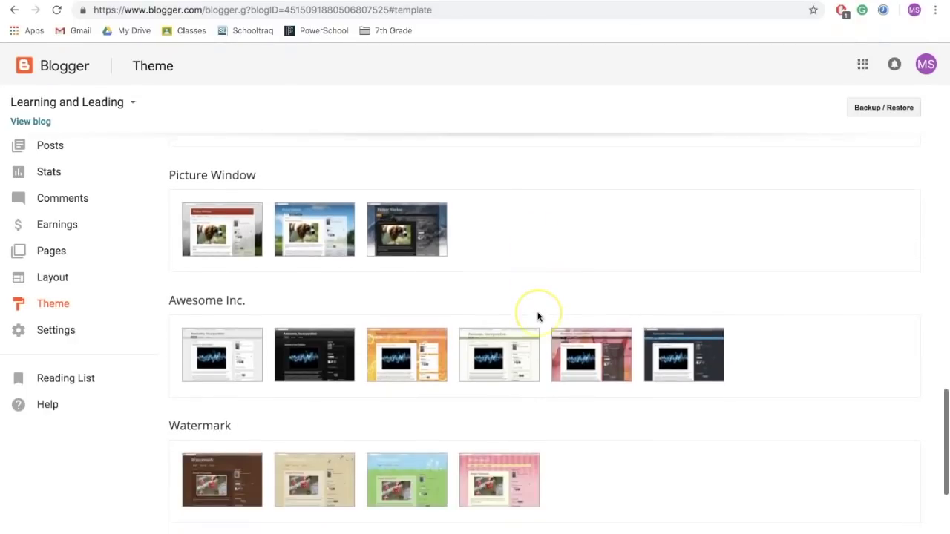
{"action": "scroll", "coordinate": [591, 373], "scroll_direction": "down", "scroll_amount": 1}
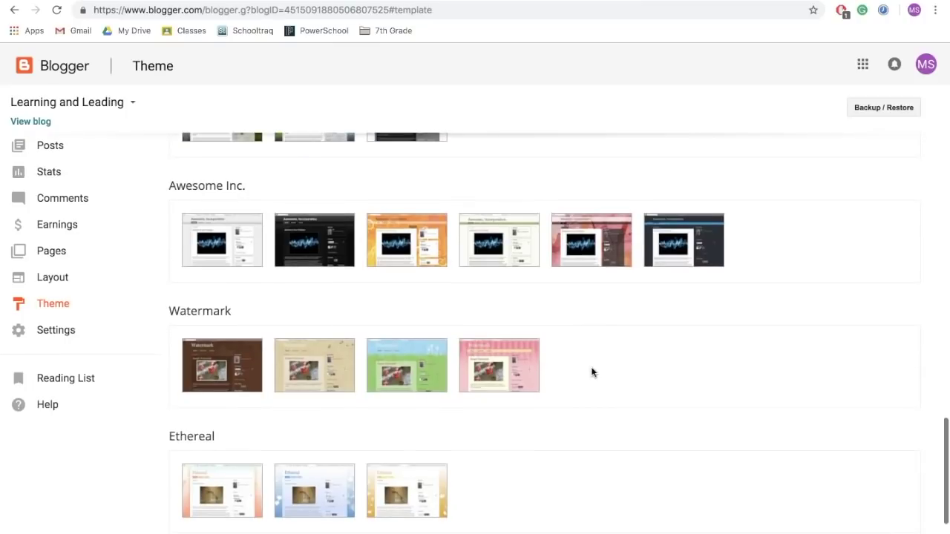
{"action": "scroll", "coordinate": [592, 372], "scroll_direction": "down", "scroll_amount": 3}
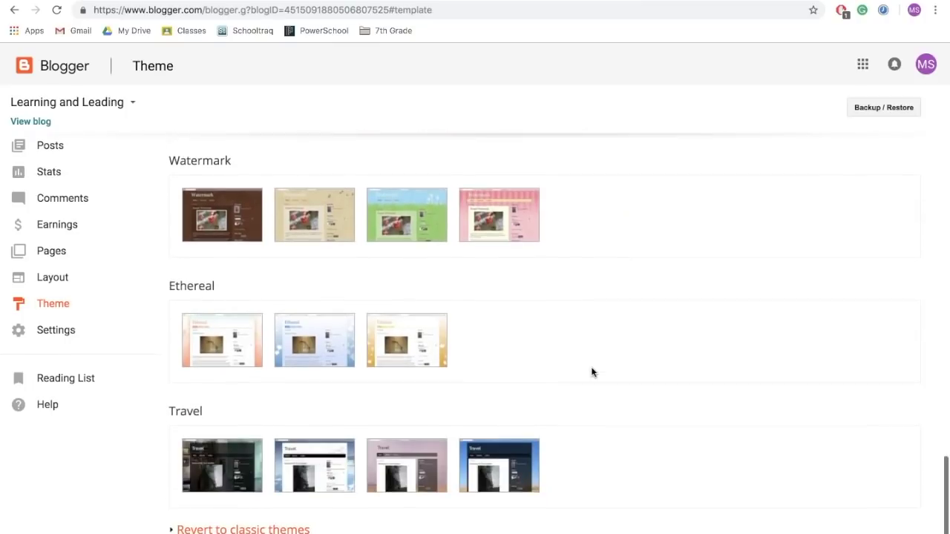
{"action": "scroll", "coordinate": [591, 372], "scroll_direction": "up", "scroll_amount": 15}
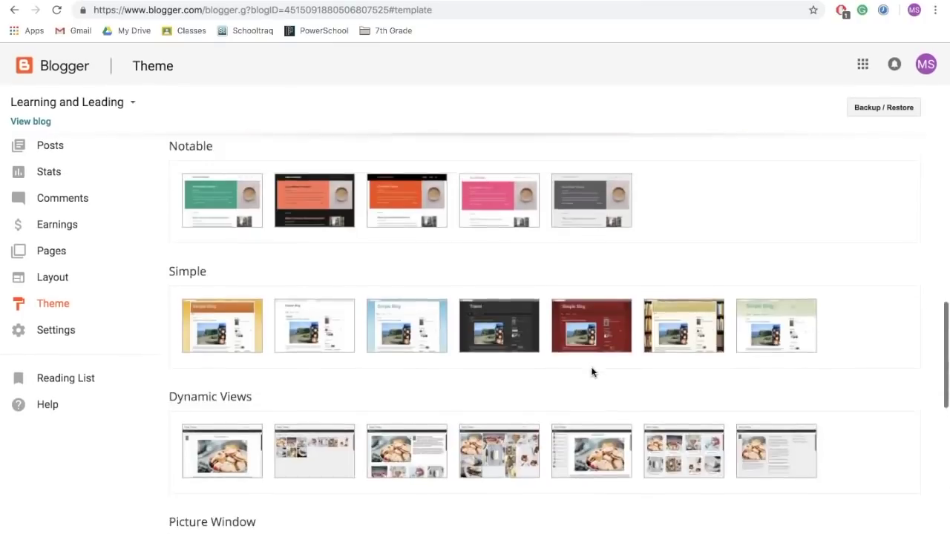
{"action": "scroll", "coordinate": [592, 373], "scroll_direction": "up", "scroll_amount": 3}
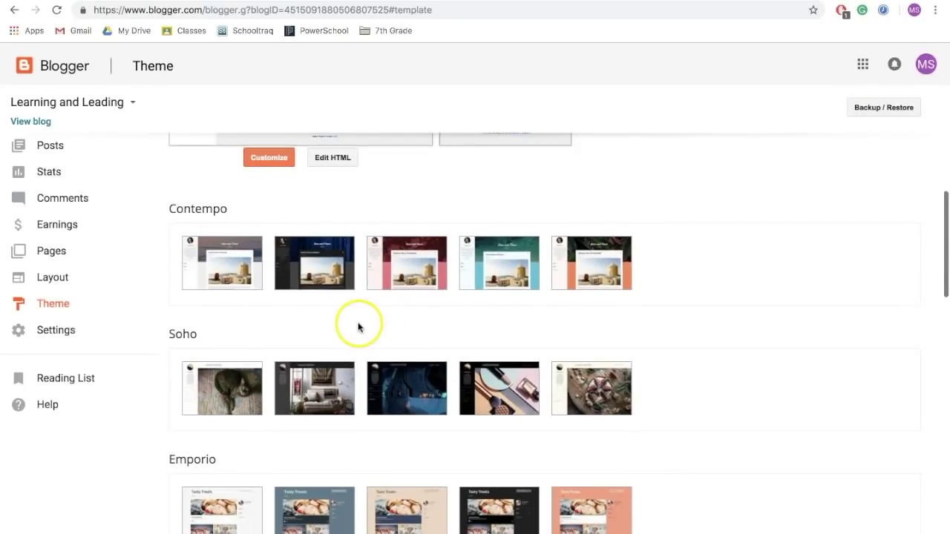
Preview the pink floral Contempo variant and apply it to the blog.
{"action": "left_click", "coordinate": [413, 275]}
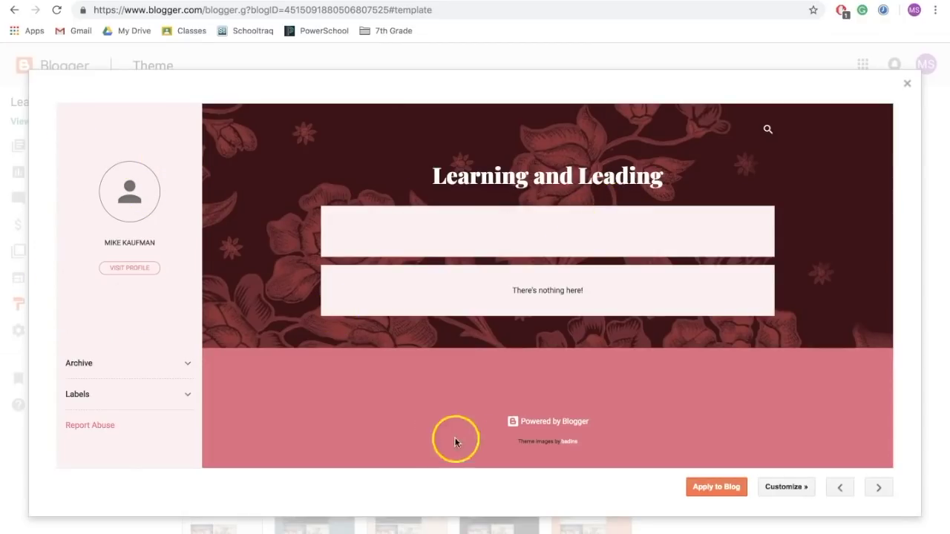
{"action": "left_click", "coordinate": [715, 487]}
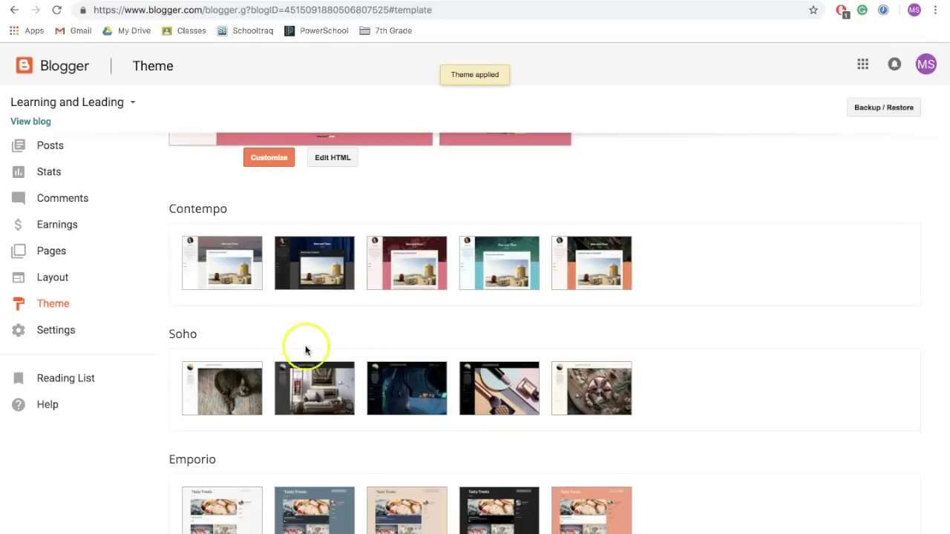
Delete the Blog Archive gadget on the Layout page, leaving Labels and Report Abuse.
{"action": "left_click", "coordinate": [63, 286]}
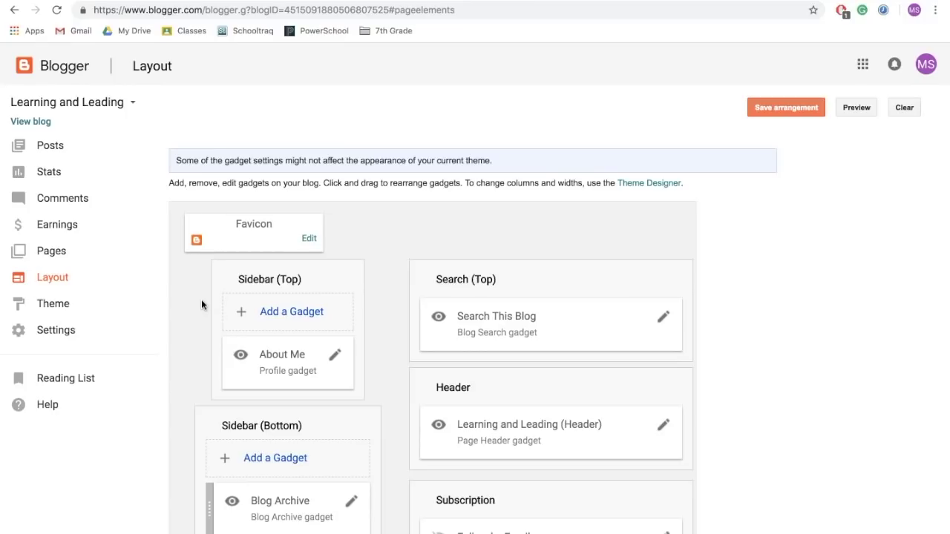
{"action": "scroll", "coordinate": [201, 300], "scroll_direction": "down", "scroll_amount": 3}
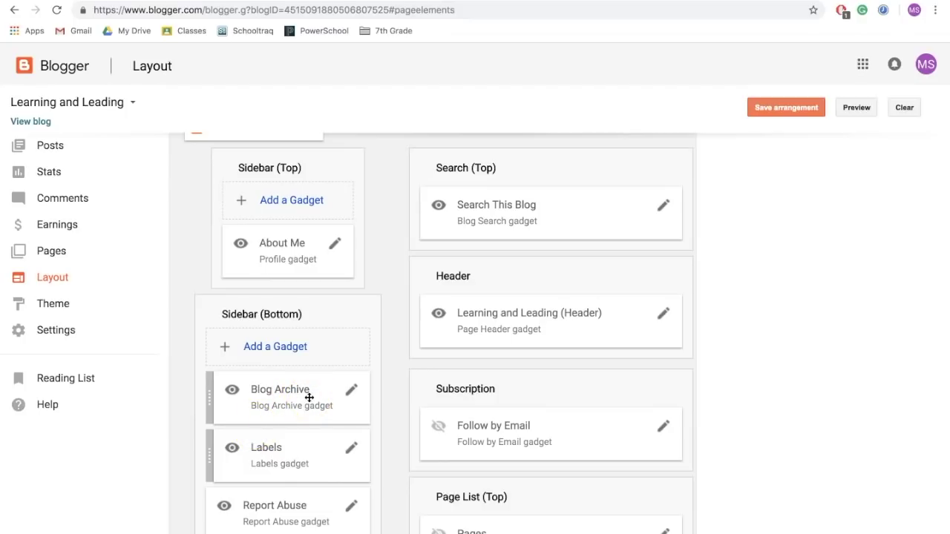
{"action": "left_click", "coordinate": [352, 399]}
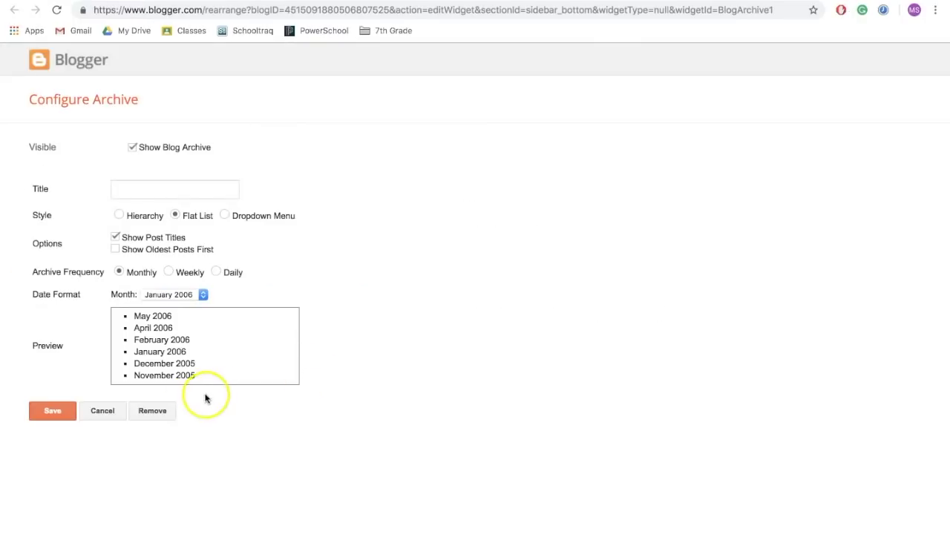
{"action": "left_click", "coordinate": [159, 411]}
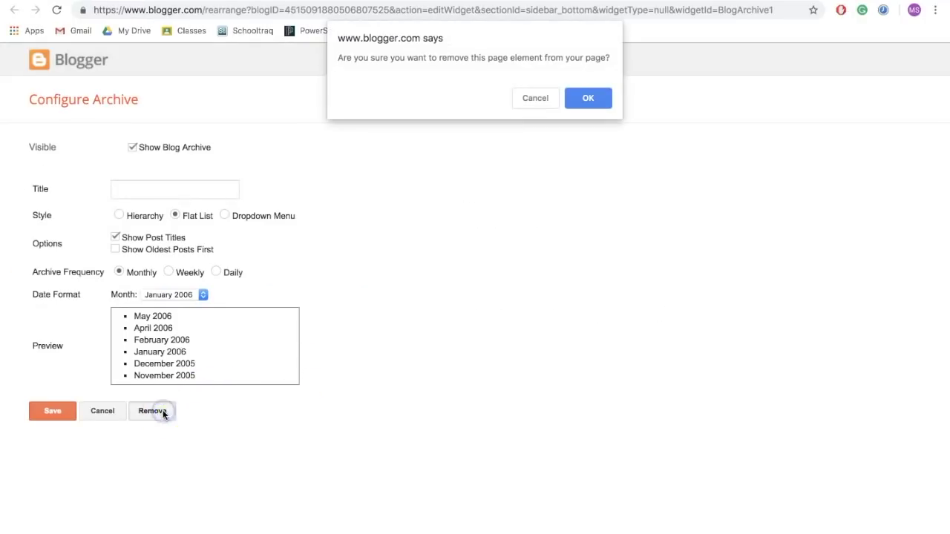
{"action": "left_click", "coordinate": [587, 98]}
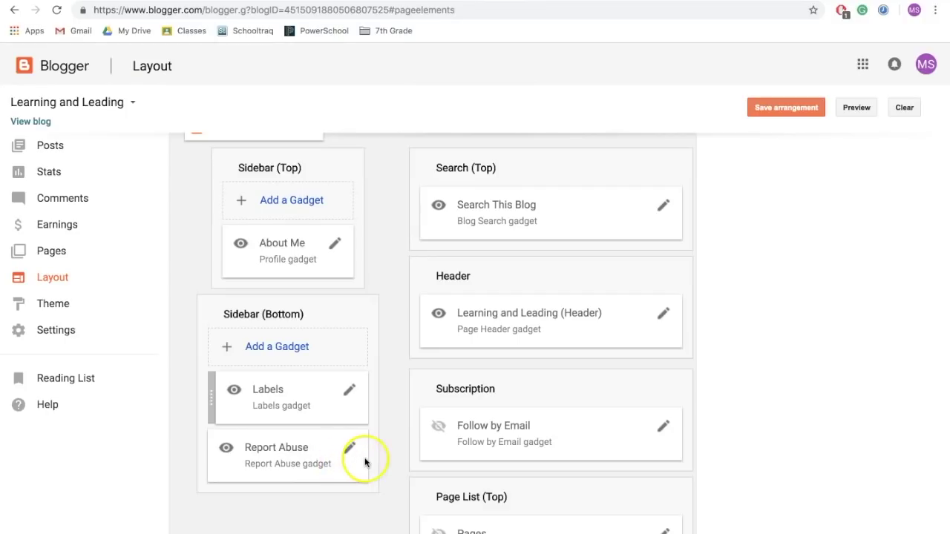
{"action": "scroll", "coordinate": [392, 416], "scroll_direction": "down", "scroll_amount": 1}
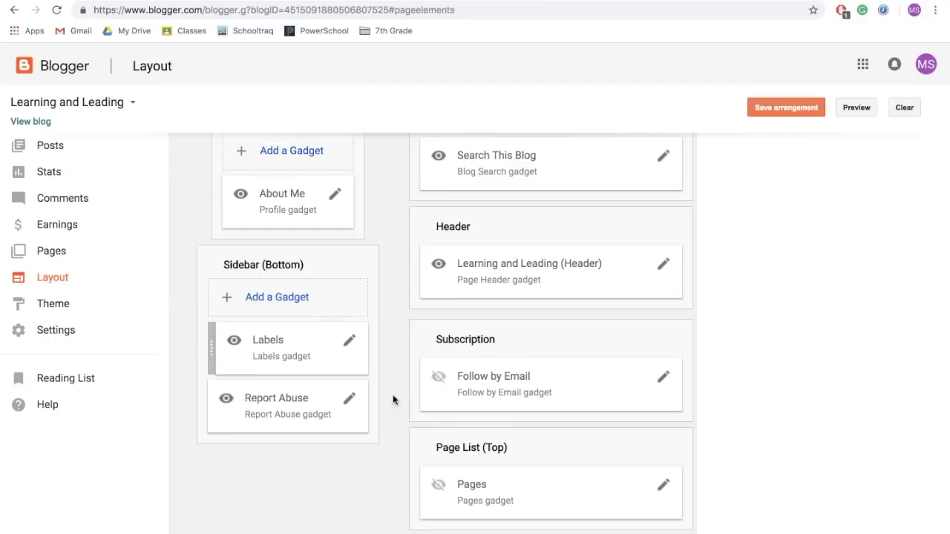
Start a new post titled 'Welcome to My Portfolio' and place the cursor in its body.
{"action": "left_click", "coordinate": [55, 148]}
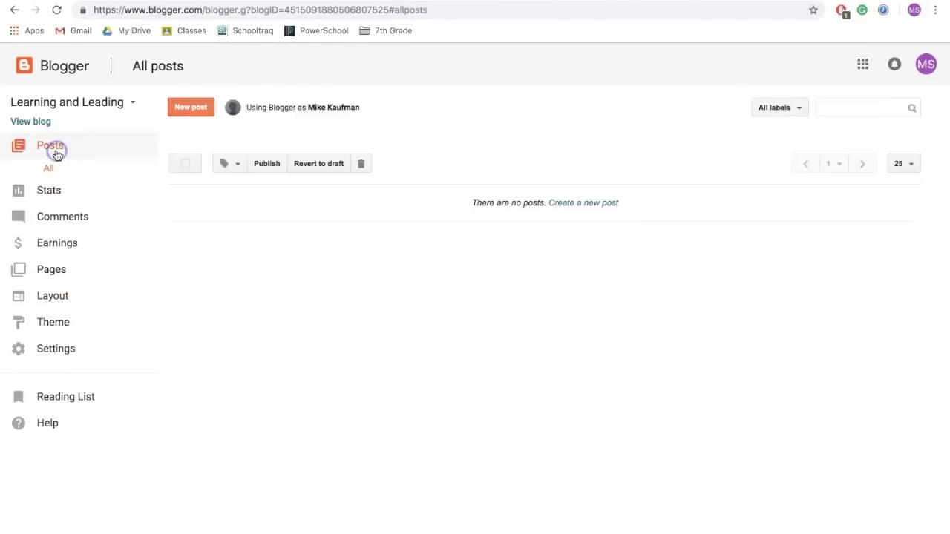
{"action": "left_click", "coordinate": [192, 109]}
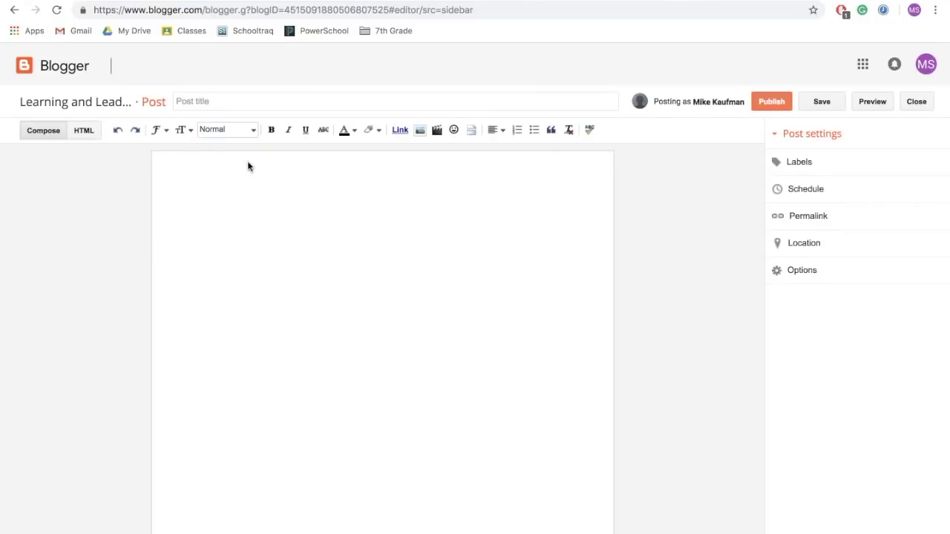
{"action": "left_click", "coordinate": [223, 99]}
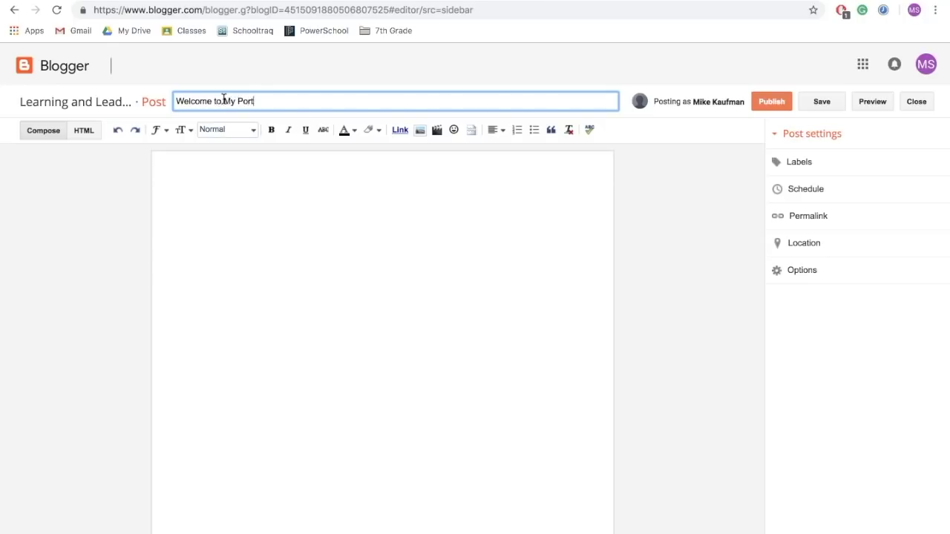
{"action": "left_click", "coordinate": [243, 191]}
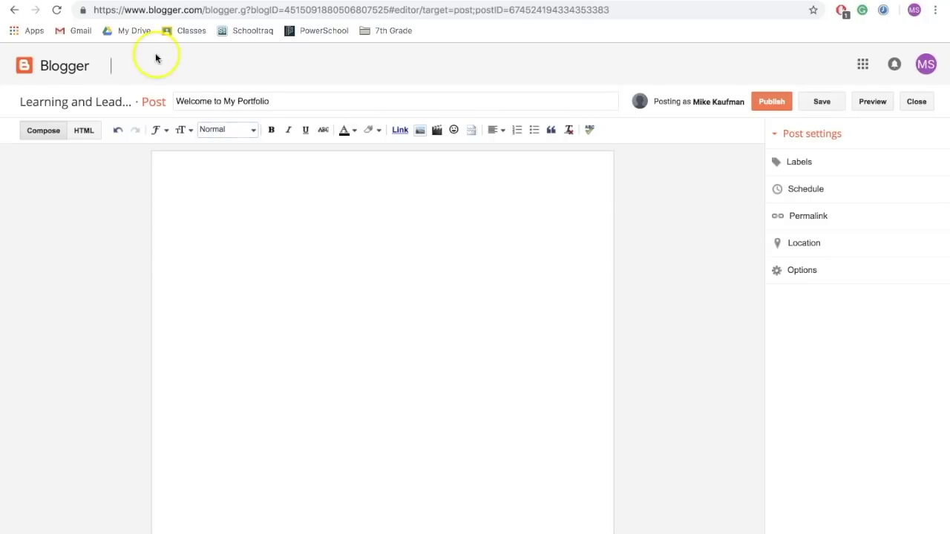
Copy both About Me paragraphs from the Google Docs document.
{"action": "left_click", "coordinate": [434, 2]}
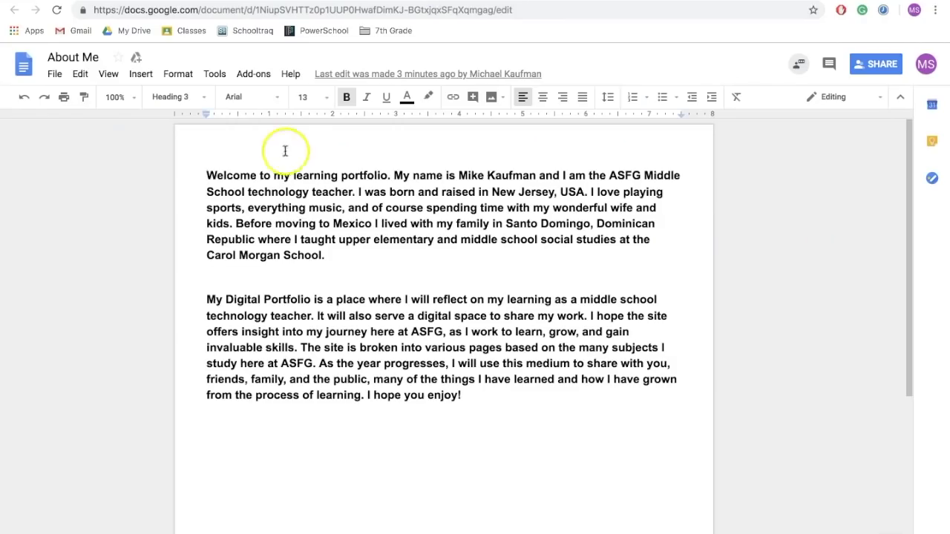
{"action": "left_click", "coordinate": [204, 169]}
{"action": "left_click_drag", "start_coordinate": [204, 169], "coordinate": [467, 393]}
{"action": "key", "text": "ctrl+c"}
Paste them into the post body, keeping one blank line between paragraphs and one above.
{"action": "left_click", "coordinate": [600, 14]}
{"action": "left_click", "coordinate": [242, 193]}
{"action": "key", "text": "ctrl+v"}
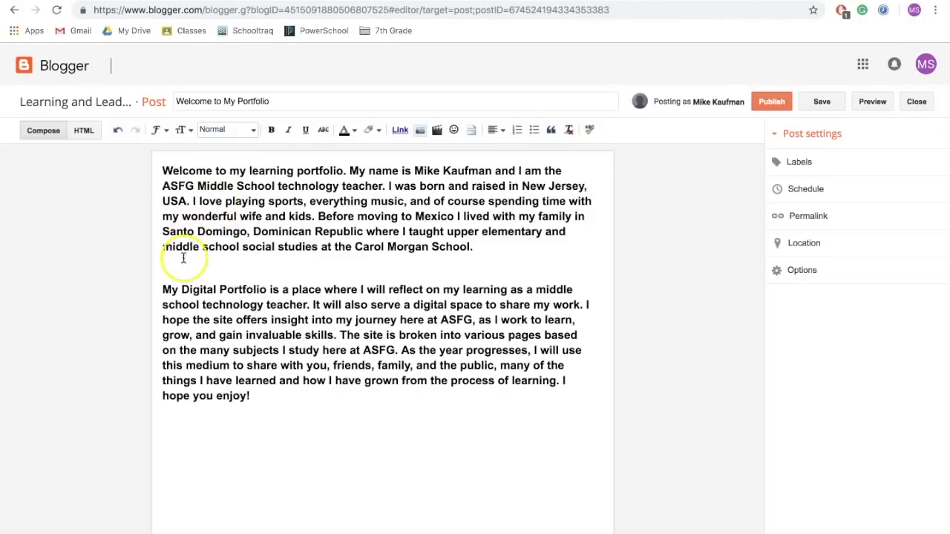
{"action": "key", "text": "Down"}
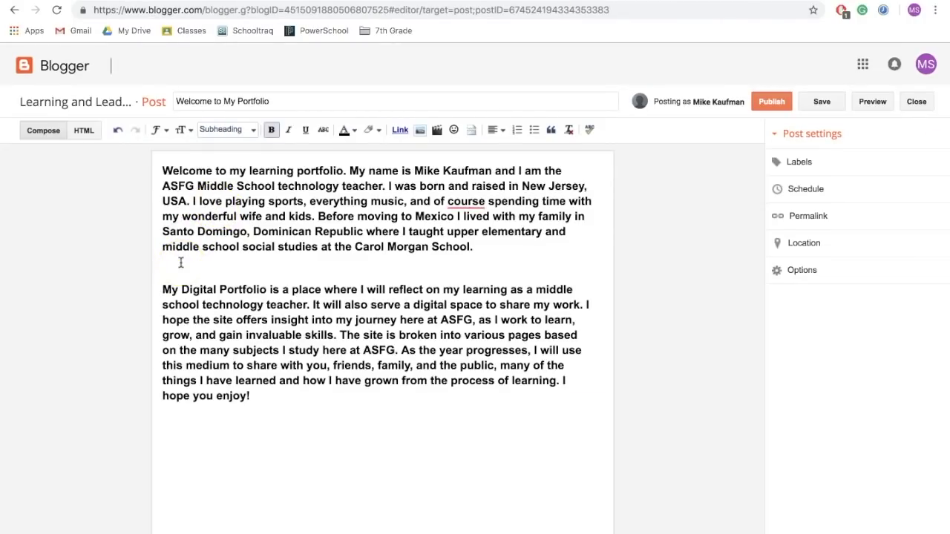
{"action": "key", "text": "BackSpace"}
{"action": "key", "text": "Return"}
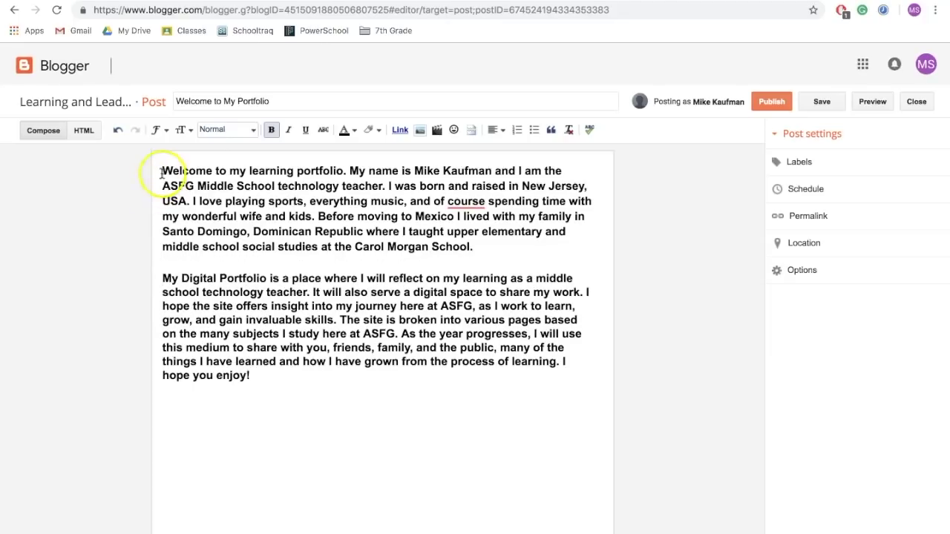
{"action": "key", "text": "Return"}
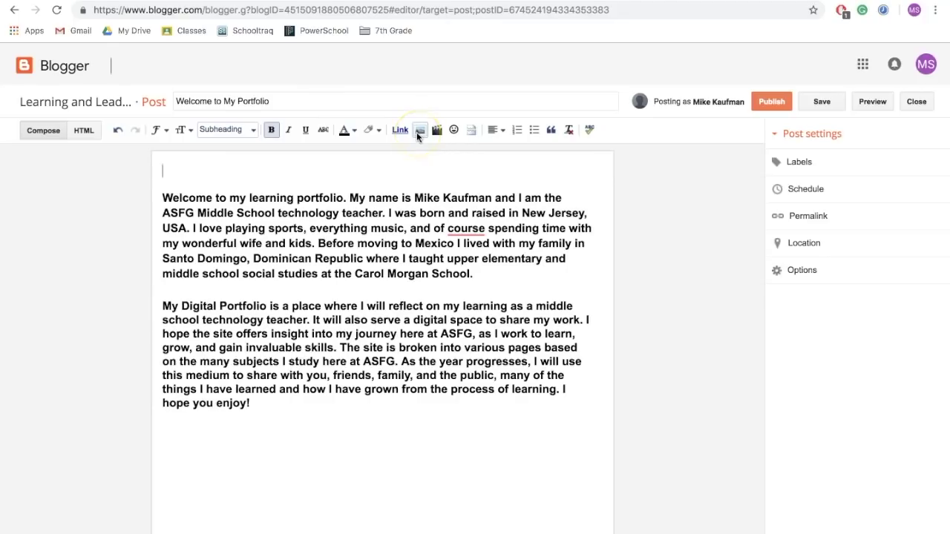
Upload Profile Pic.jpg from the Desktop and insert it at the top of the Welcome post.
{"action": "left_click", "coordinate": [418, 132]}
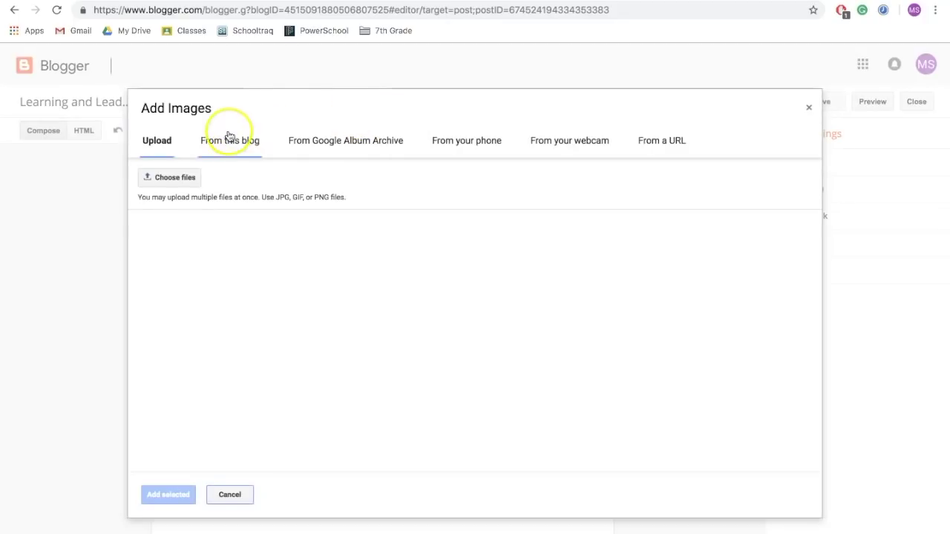
{"action": "left_click", "coordinate": [182, 179]}
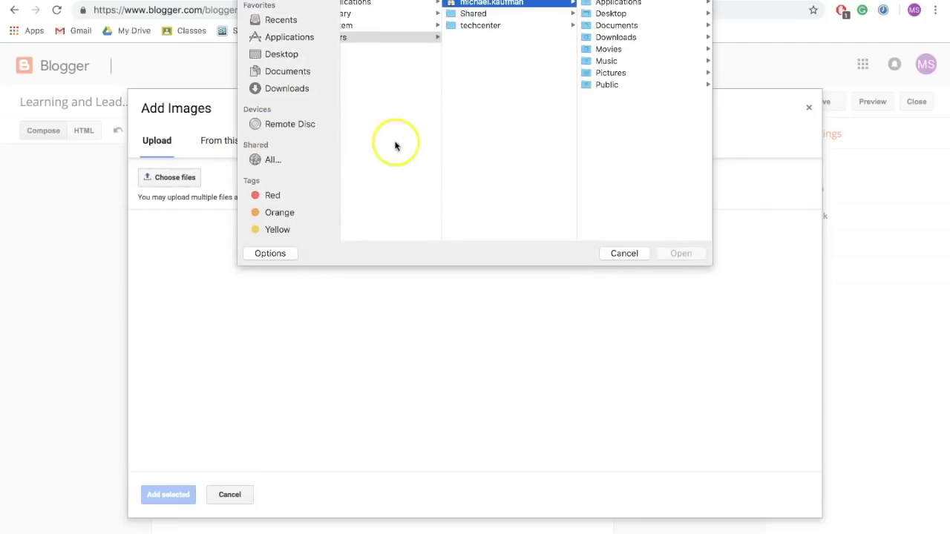
{"action": "left_click", "coordinate": [300, 53]}
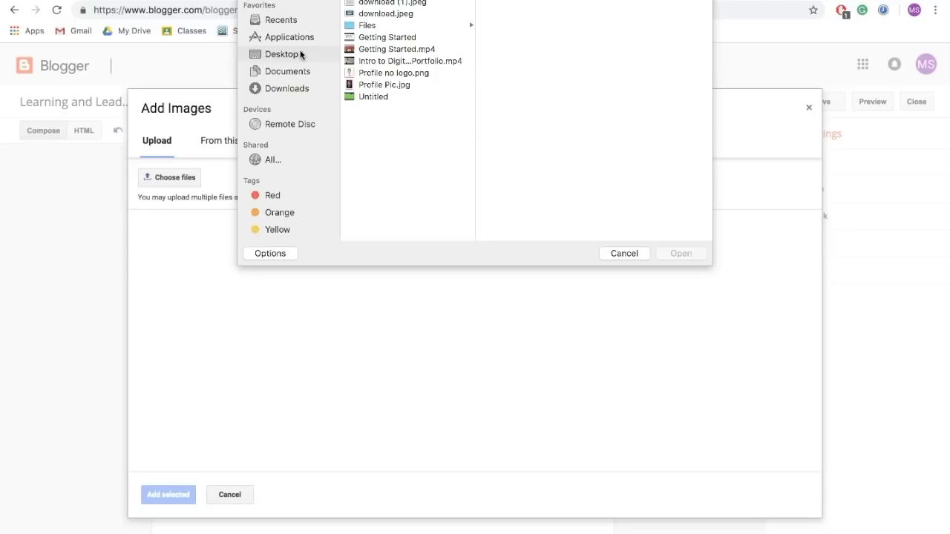
{"action": "left_click", "coordinate": [409, 73]}
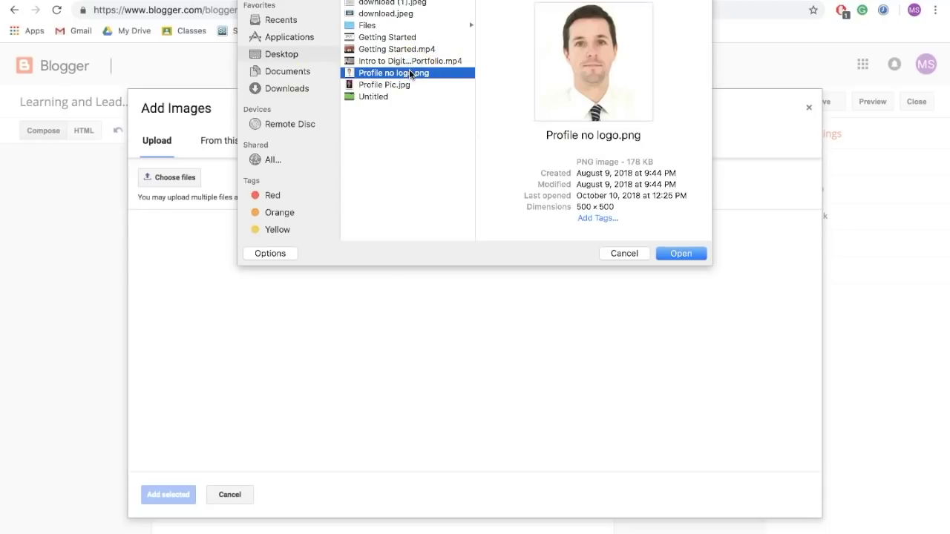
{"action": "left_click", "coordinate": [389, 85]}
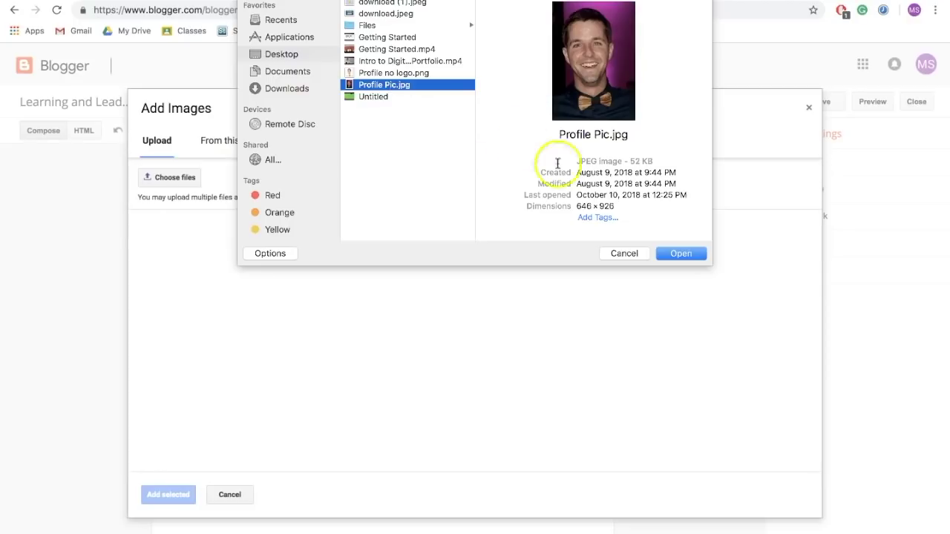
{"action": "left_click", "coordinate": [675, 253]}
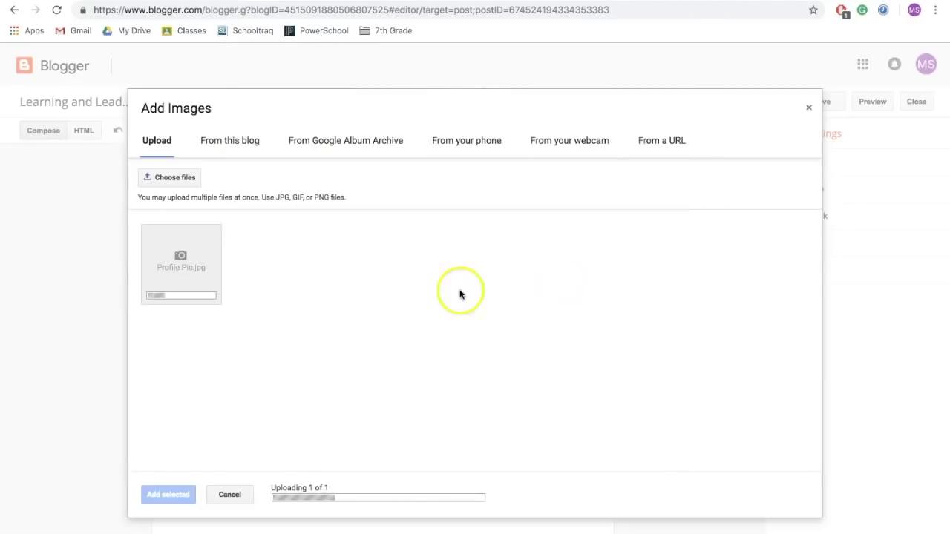
{"action": "left_click", "coordinate": [172, 495]}
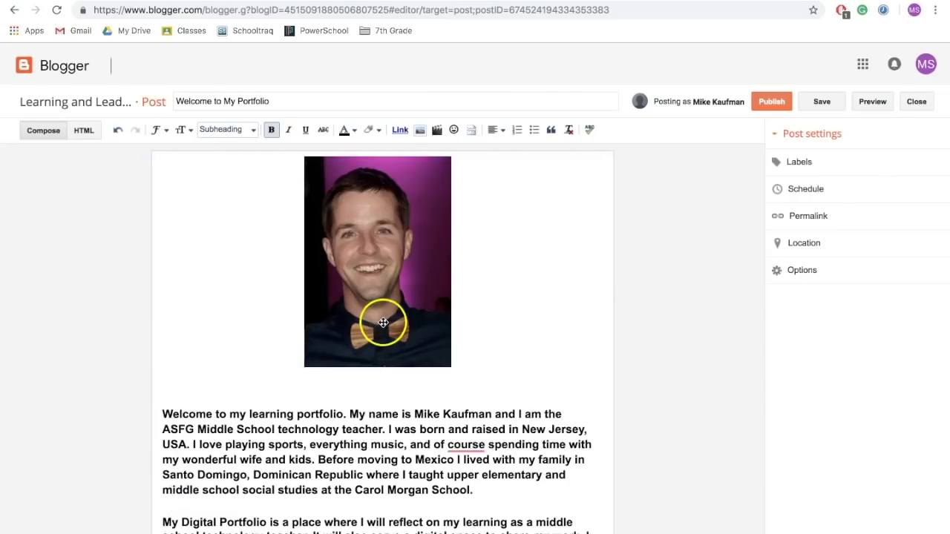
Float the photo left beside the About Me text, remove the blank line, and publish.
{"action": "left_click_drag", "start_coordinate": [381, 267], "coordinate": [318, 275]}
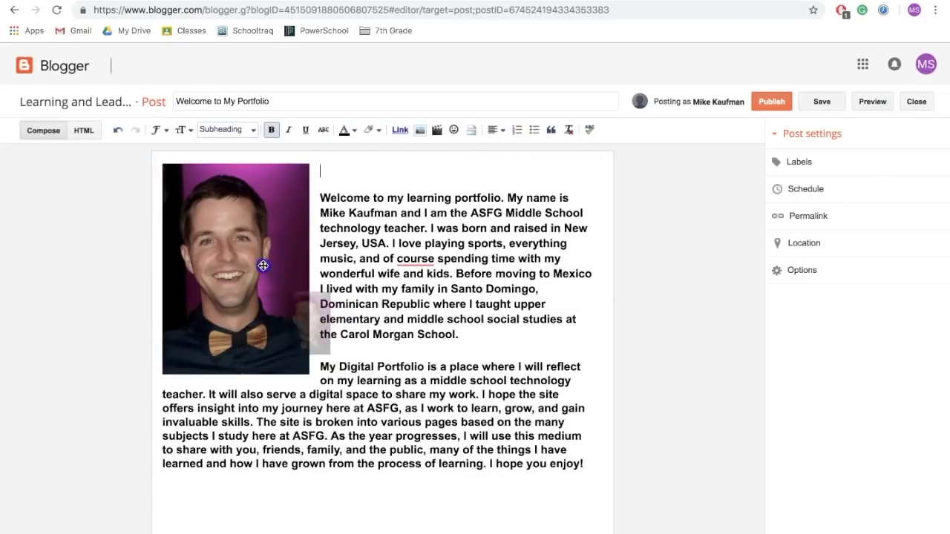
{"action": "left_click", "coordinate": [228, 253]}
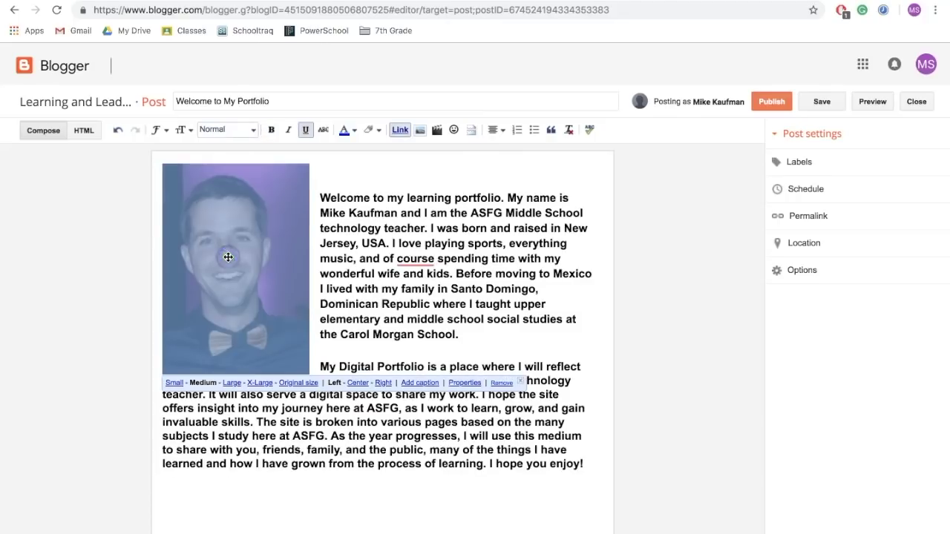
{"action": "left_click", "coordinate": [348, 175]}
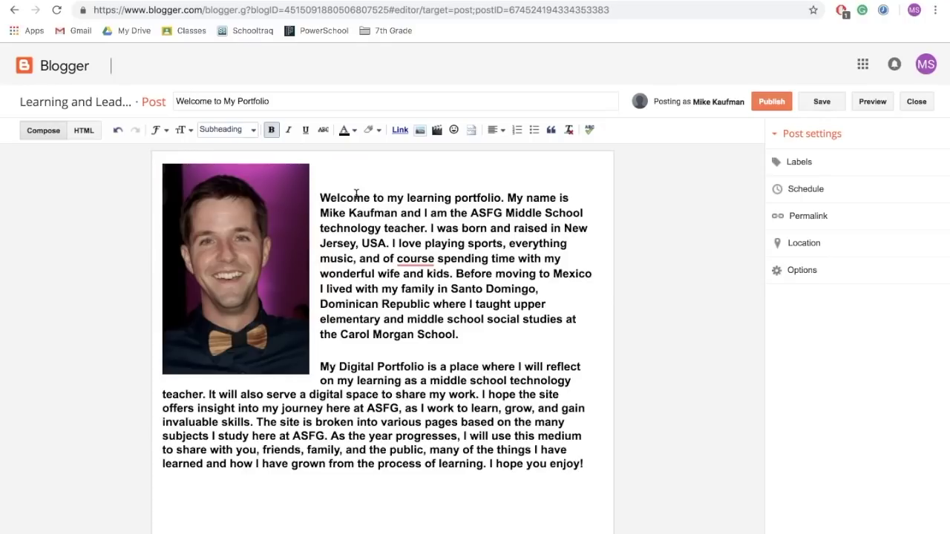
{"action": "key", "text": "BackSpace"}
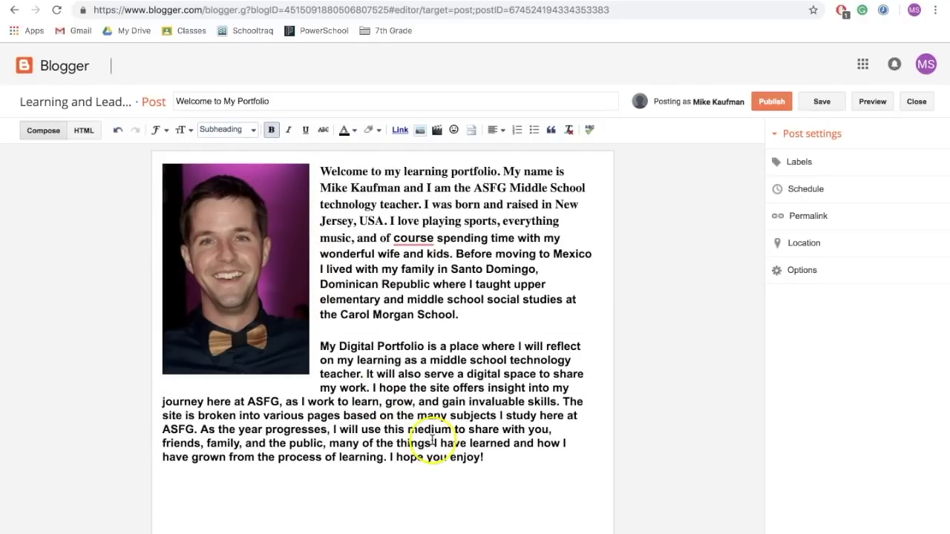
{"action": "left_click", "coordinate": [771, 103]}
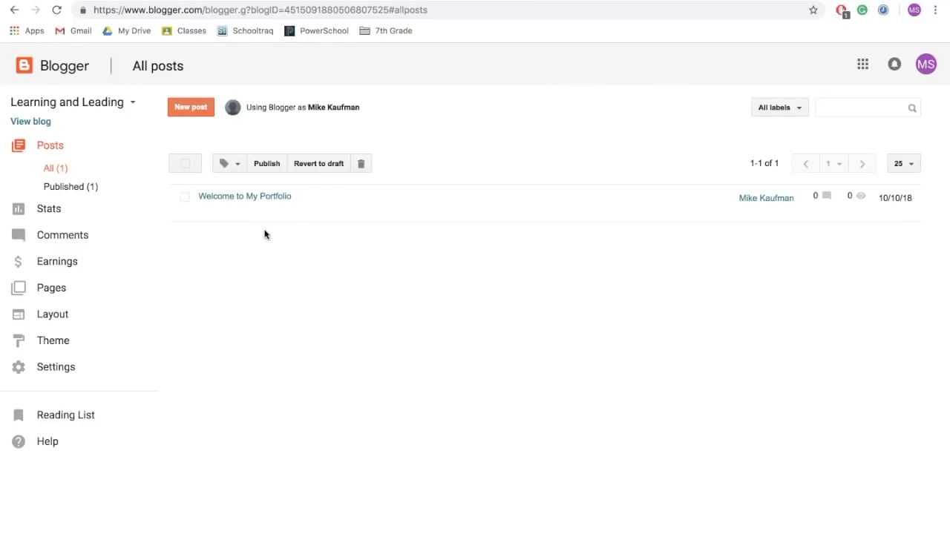
In Layout, set the Featured Post gadget to the 'Welcome to My Portfolio' post and save.
{"action": "left_click", "coordinate": [63, 312]}
{"action": "scroll", "coordinate": [387, 298], "scroll_direction": "down", "scroll_amount": 3}
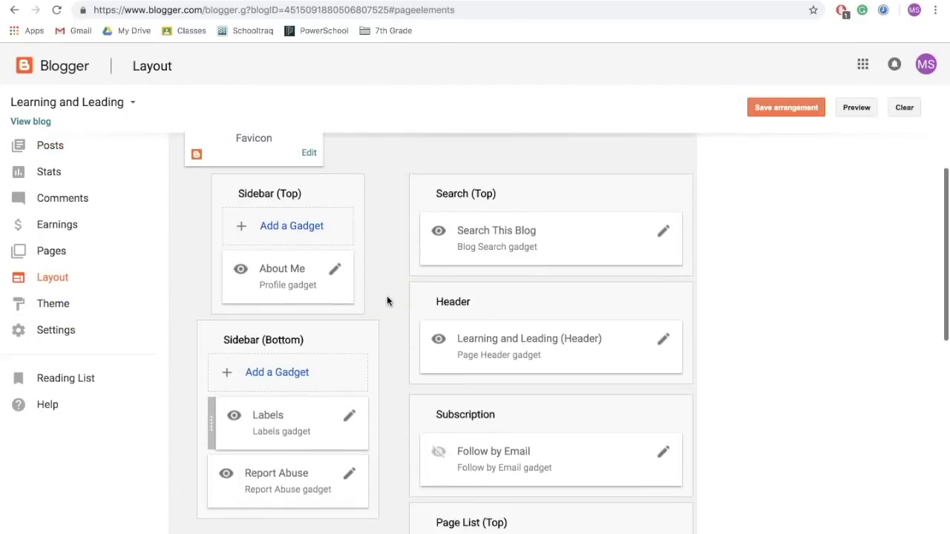
{"action": "scroll", "coordinate": [387, 295], "scroll_direction": "down", "scroll_amount": 3}
{"action": "left_click", "coordinate": [445, 297]}
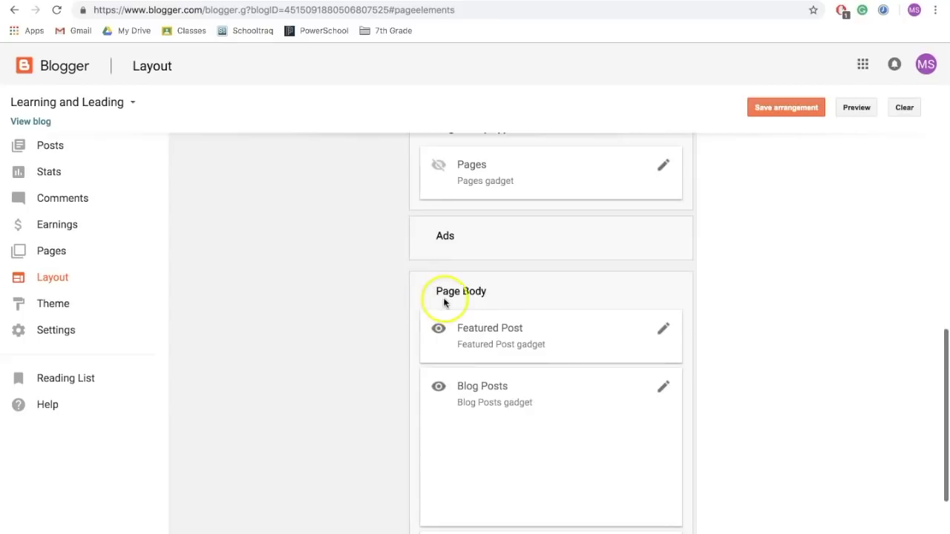
{"action": "left_click_drag", "start_coordinate": [469, 317], "coordinate": [490, 331]}
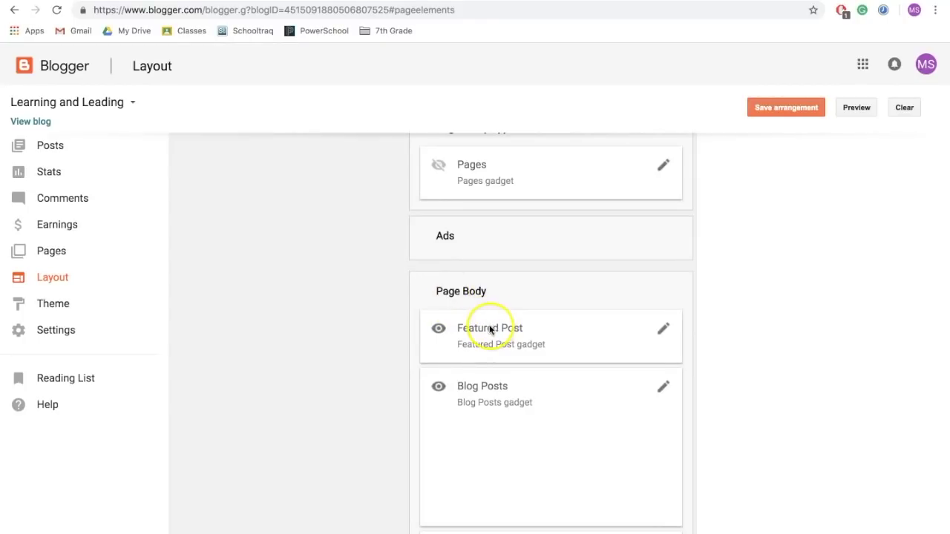
{"action": "left_click", "coordinate": [663, 331]}
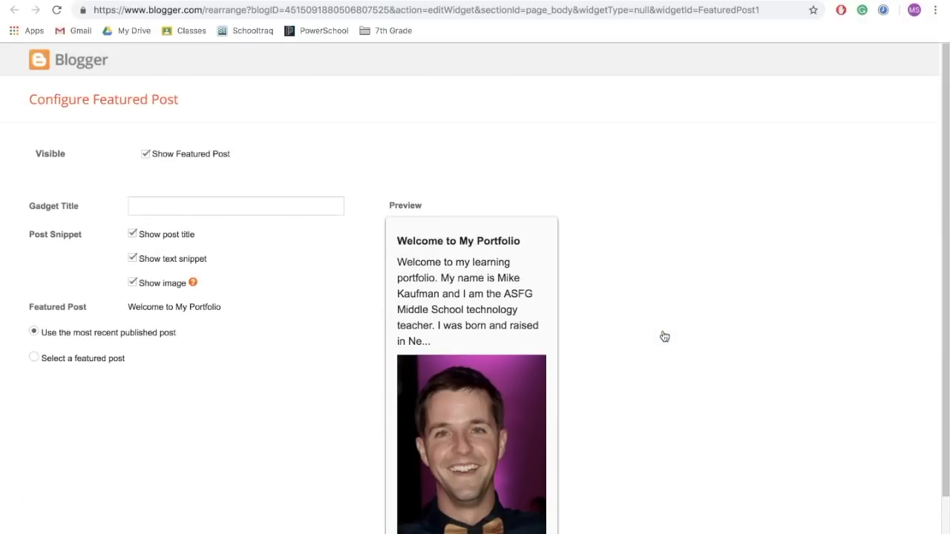
{"action": "scroll", "coordinate": [296, 302], "scroll_direction": "down", "scroll_amount": 1}
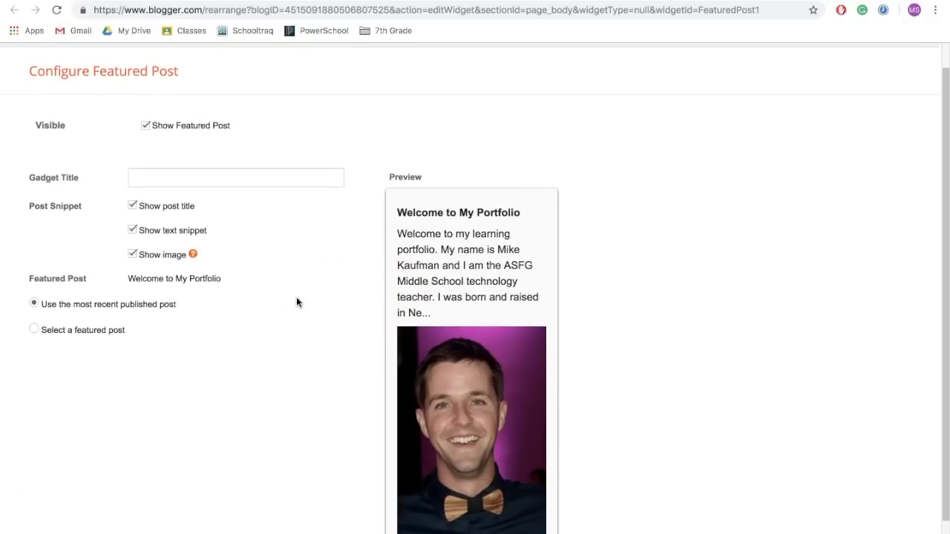
{"action": "left_click", "coordinate": [34, 330]}
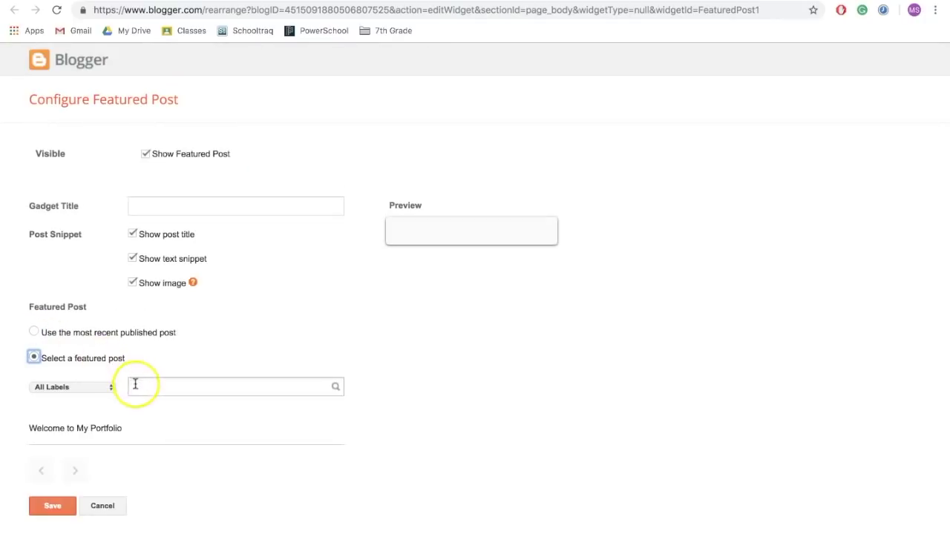
{"action": "left_click", "coordinate": [105, 430]}
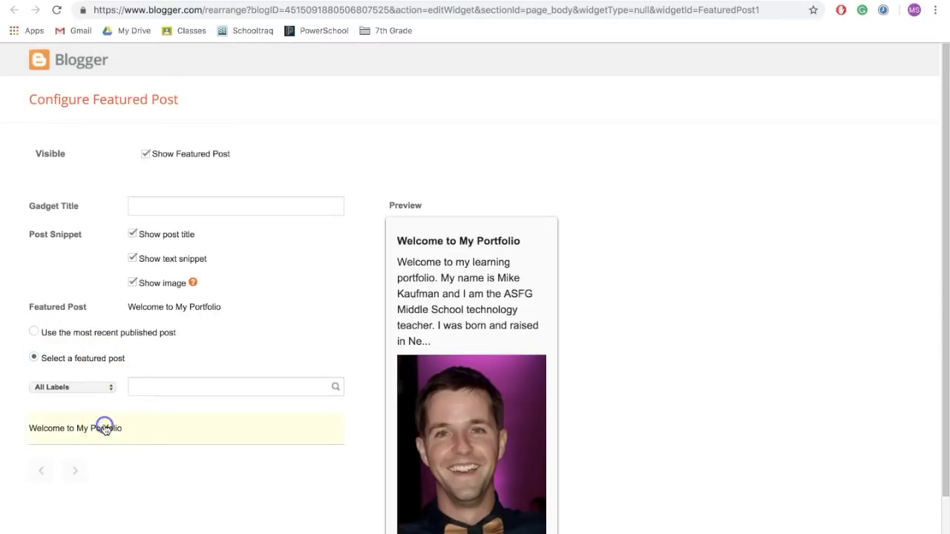
{"action": "scroll", "coordinate": [105, 431], "scroll_direction": "down", "scroll_amount": 2}
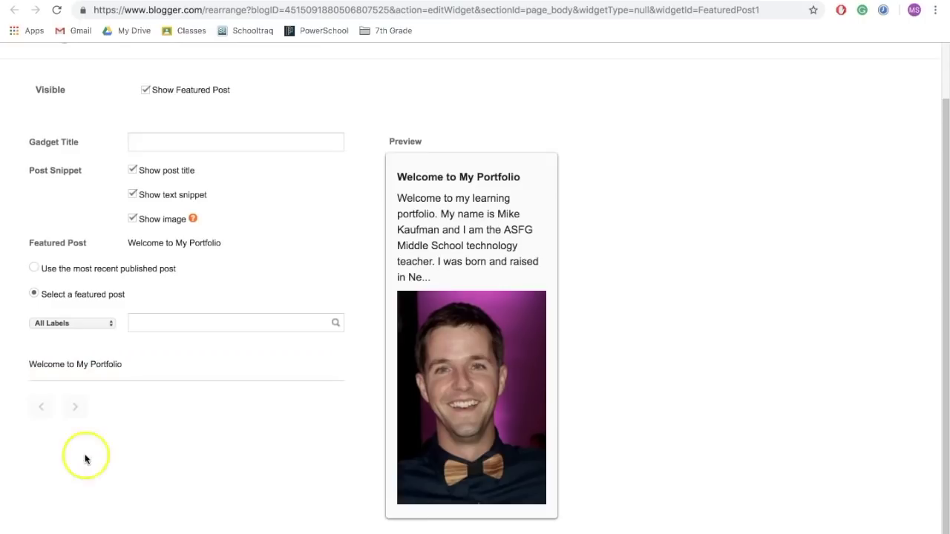
{"action": "left_click", "coordinate": [46, 531]}
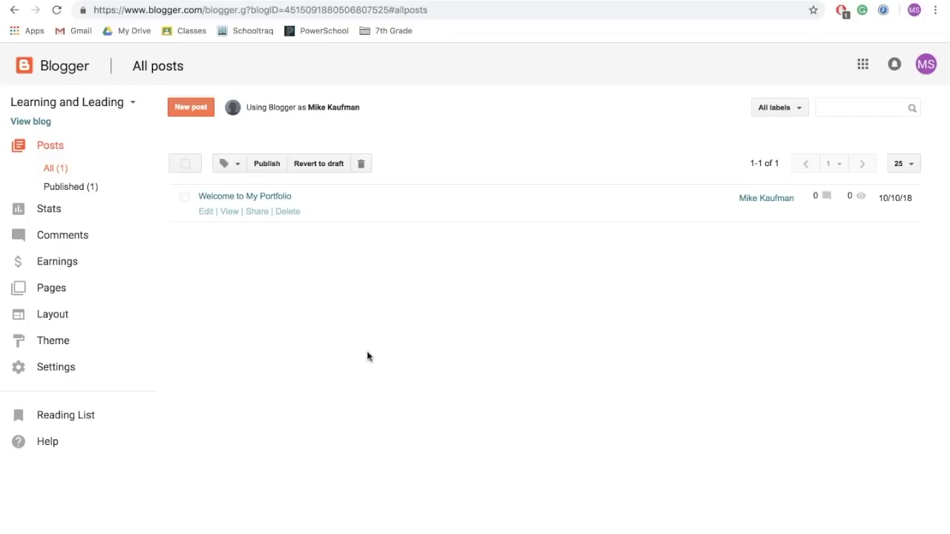
Open the Posts list for Learning and Leading and start a new post.
{"action": "left_click", "coordinate": [216, 303]}
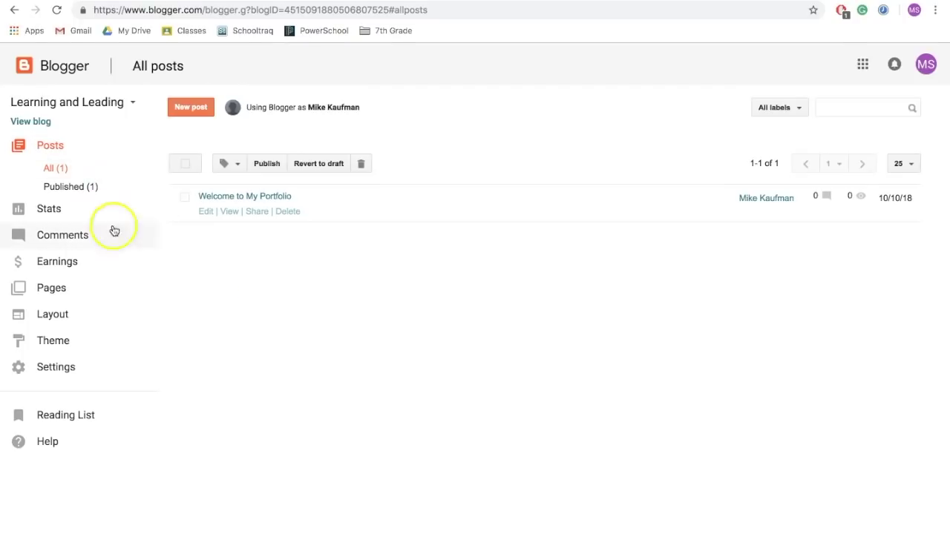
{"action": "left_click", "coordinate": [56, 147]}
{"action": "left_click", "coordinate": [196, 107]}
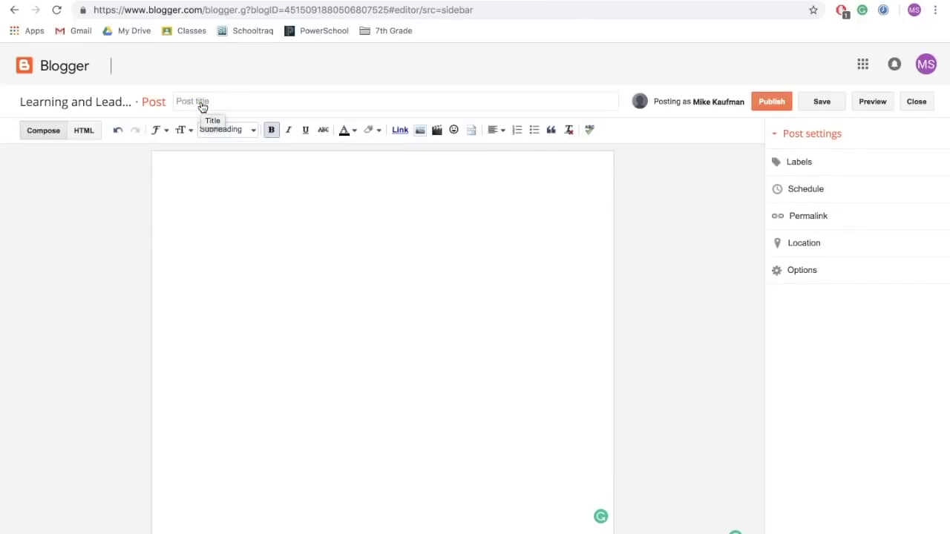
Enter 'LA: Narraitve, Standing Up Against Injustice' as the post title, correcting typos along the way.
{"action": "left_click", "coordinate": [214, 102]}
{"action": "left_click", "coordinate": [213, 102]}
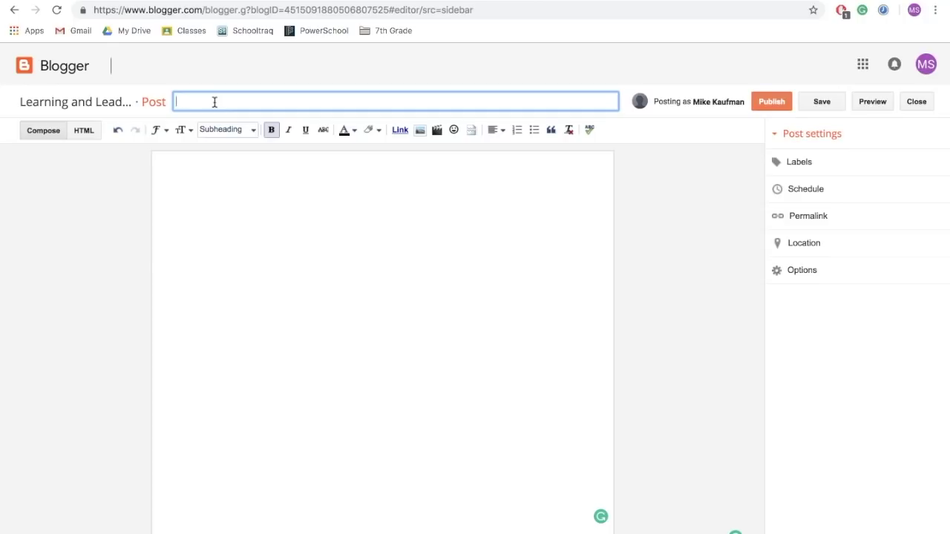
{"action": "type", "text": "L"}
{"action": "type", "text": "A"}
{"action": "type", "text": ": Nathan"}
{"action": "type", "text": "tive, STand"}
{"action": "key", "text": "BackSpace"}
{"action": "key", "text": "BackSpace"}
{"action": "key", "text": "BackSpace"}
{"action": "key", "text": "BackSpace"}
{"action": "type", "text": "tanding up"}
{"action": "key", "text": "BackSpace"}
{"action": "key", "text": "BackSpace"}
{"action": "type", "text": "Up Against Injustice"}
Add 'Work Sample:' as a subheading on the first line of the post body.
{"action": "left_click", "coordinate": [214, 102]}
{"action": "left_click", "coordinate": [280, 216]}
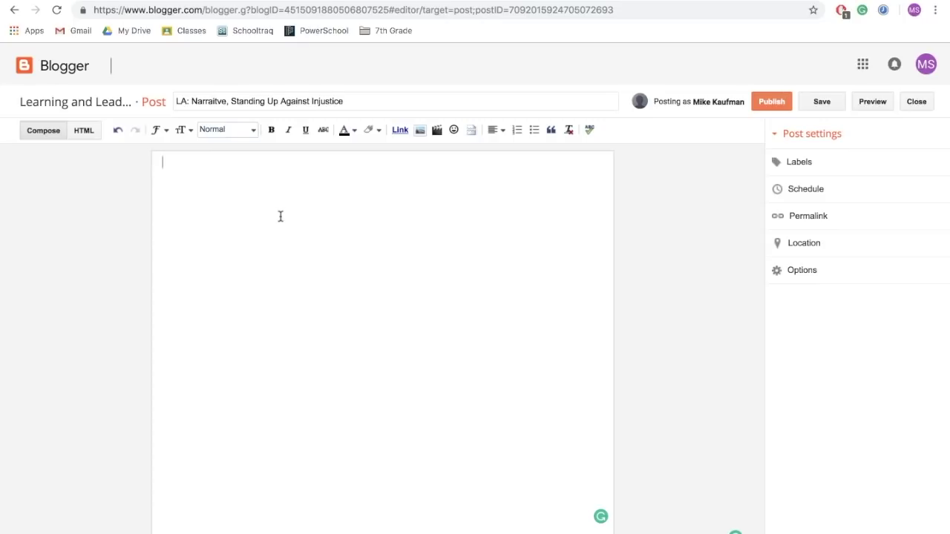
{"action": "left_click", "coordinate": [250, 131]}
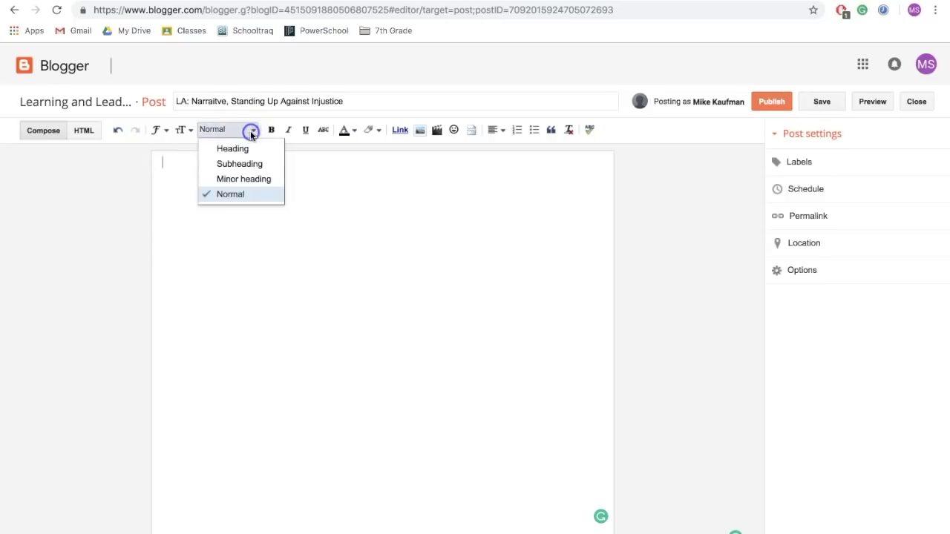
{"action": "left_click", "coordinate": [252, 164]}
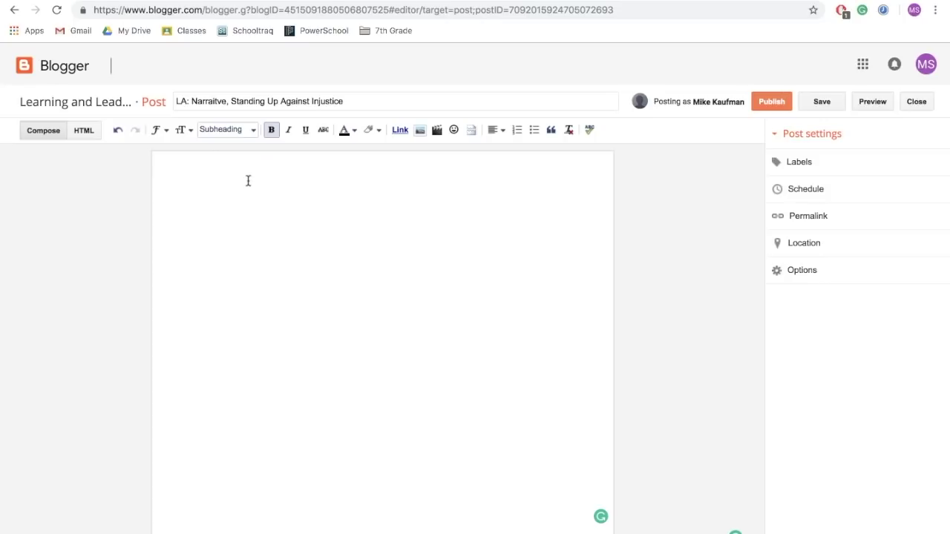
{"action": "type", "text": "Work Sampe"}
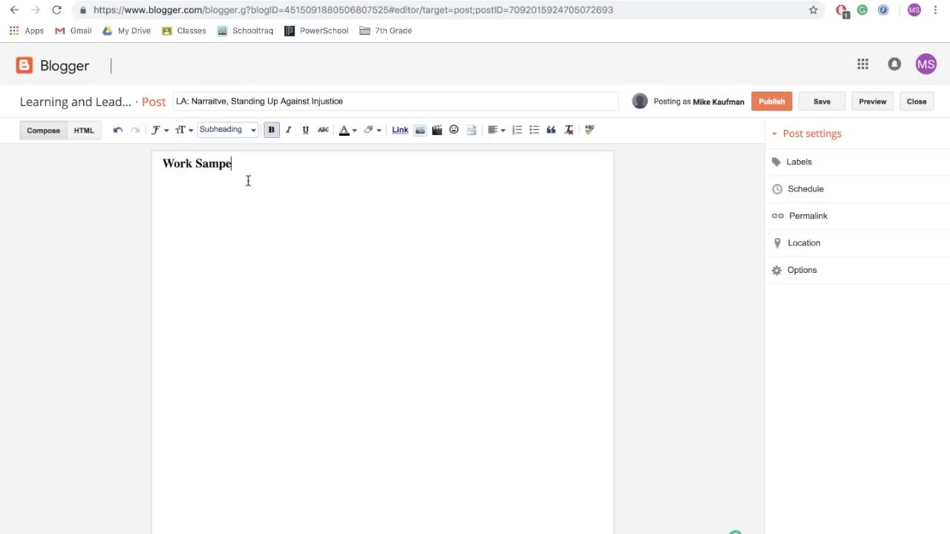
{"action": "key", "text": "BackSpace"}
{"action": "type", "text": "le:"}
{"action": "key", "text": "Return"}
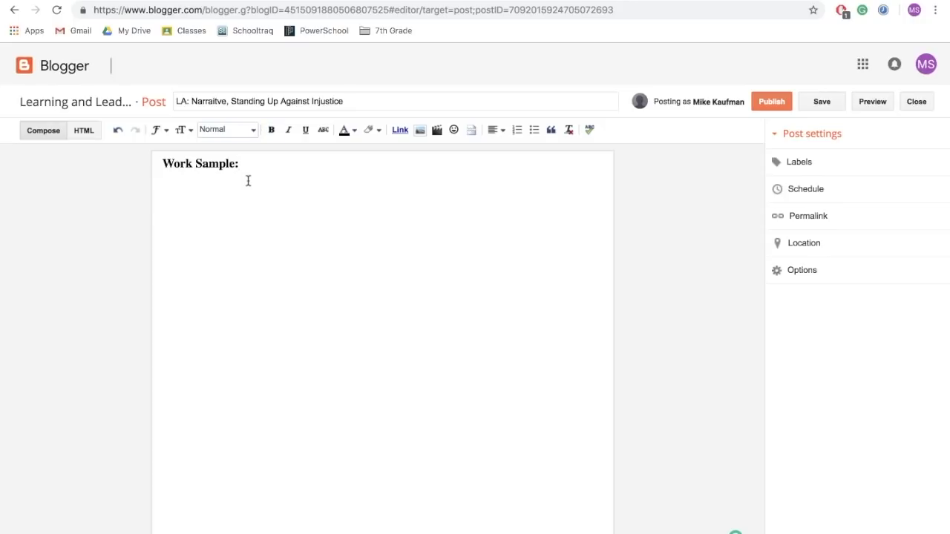
Add 'Reflection:' as a second subheading below it.
{"action": "left_click", "coordinate": [250, 129]}
{"action": "left_click", "coordinate": [248, 161]}
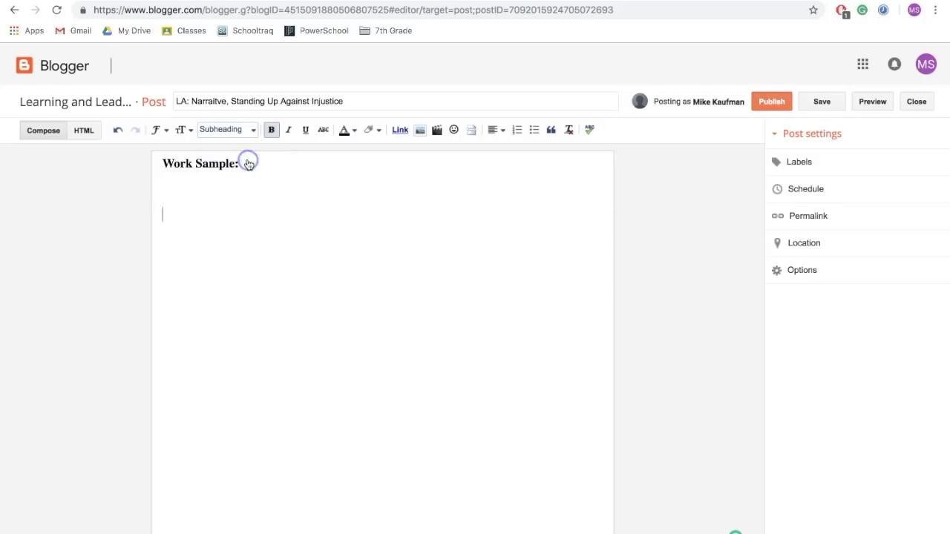
{"action": "type", "text": "Reflection:"}
{"action": "key", "text": "Return"}
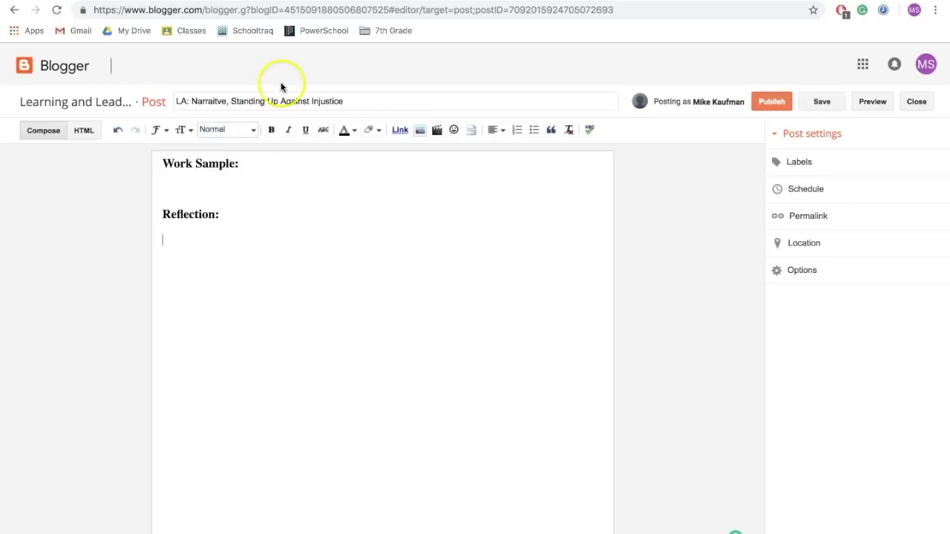
Copy all the text of the reflection document for the post.
{"action": "left_click", "coordinate": [314, 6]}
{"action": "key", "text": "ctrl+a"}
{"action": "key", "text": "ctrl+c"}
{"action": "key", "text": "ctrl+shift+Tab"}
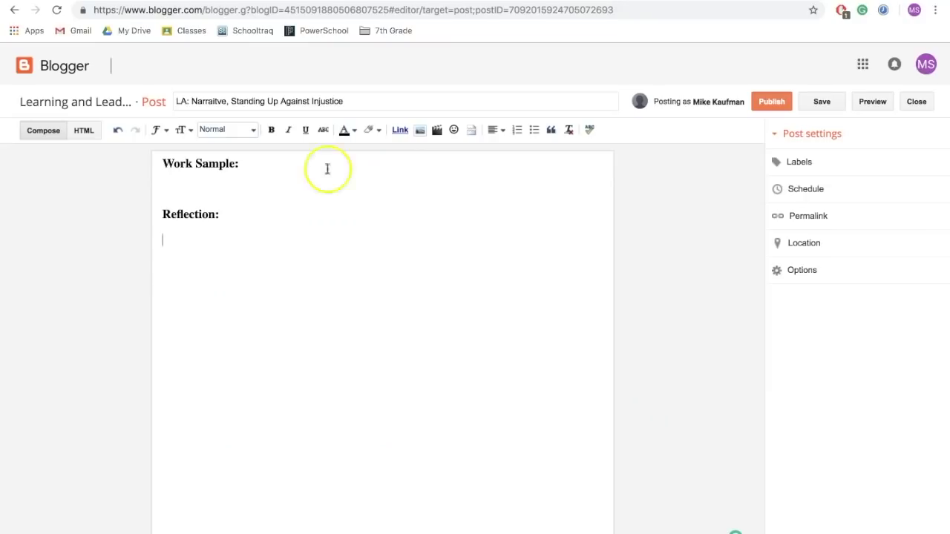
Paste the reflection under Reflection:, checking the Strengthening My Writing Skills section in the source document.
{"action": "key", "text": "ctrl+v"}
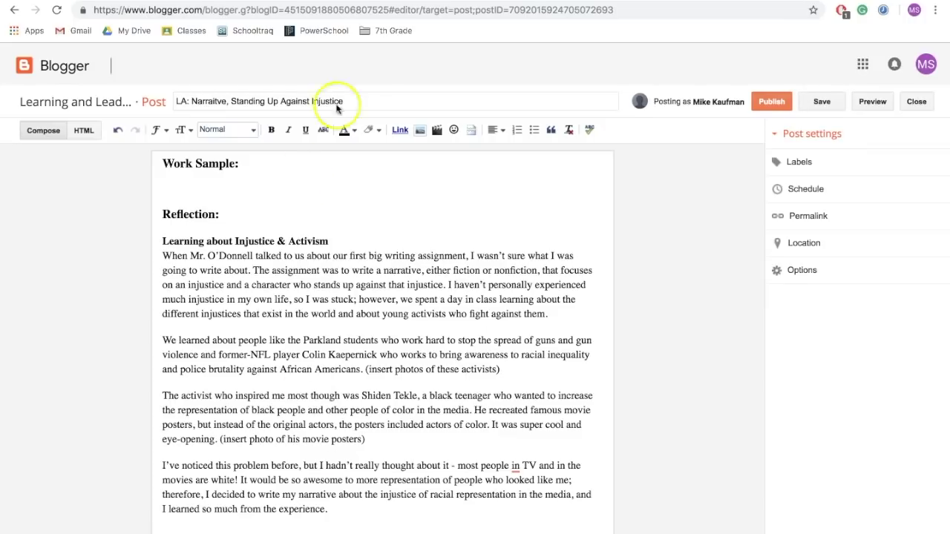
{"action": "left_click", "coordinate": [332, 9]}
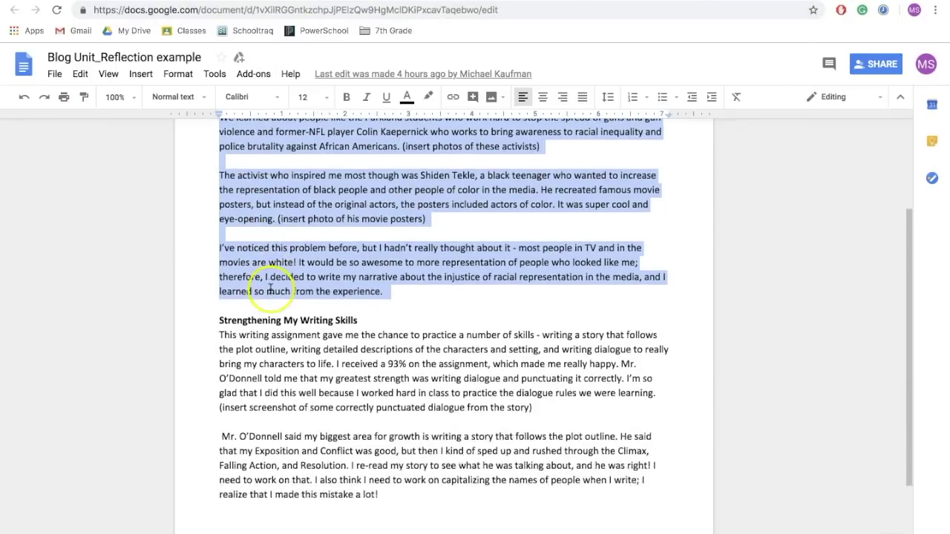
{"action": "left_click_drag", "start_coordinate": [217, 311], "coordinate": [385, 481]}
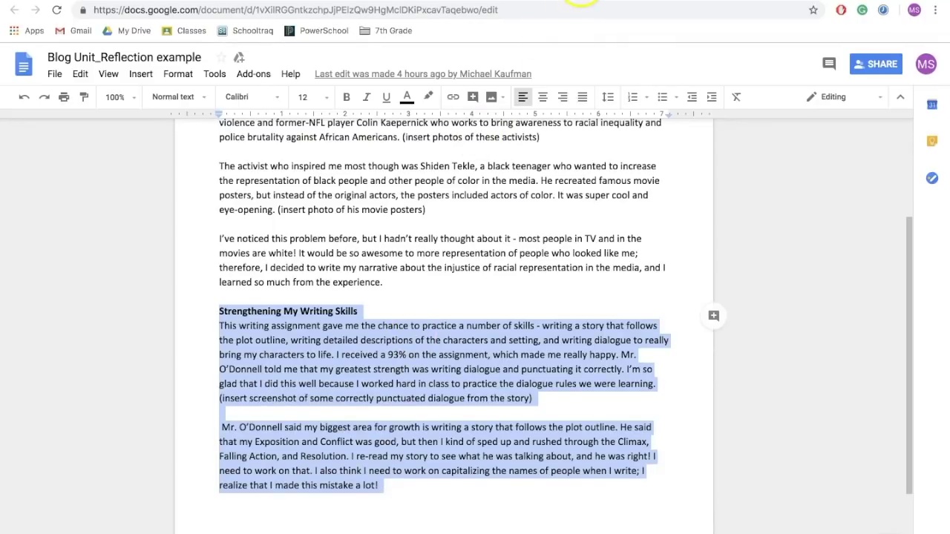
{"action": "left_click", "coordinate": [583, 0]}
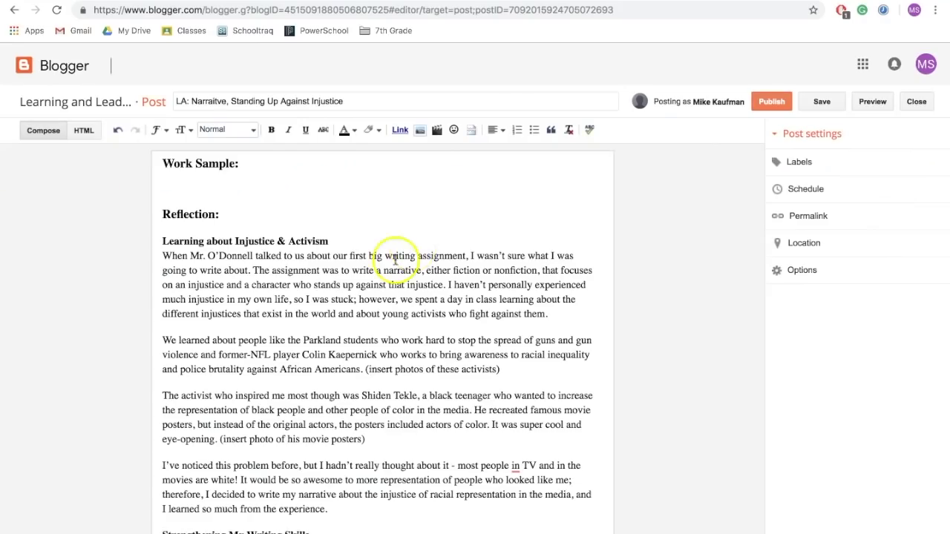
{"action": "scroll", "coordinate": [318, 297], "scroll_direction": "down", "scroll_amount": 3}
{"action": "scroll", "coordinate": [315, 295], "scroll_direction": "up", "scroll_amount": 3}
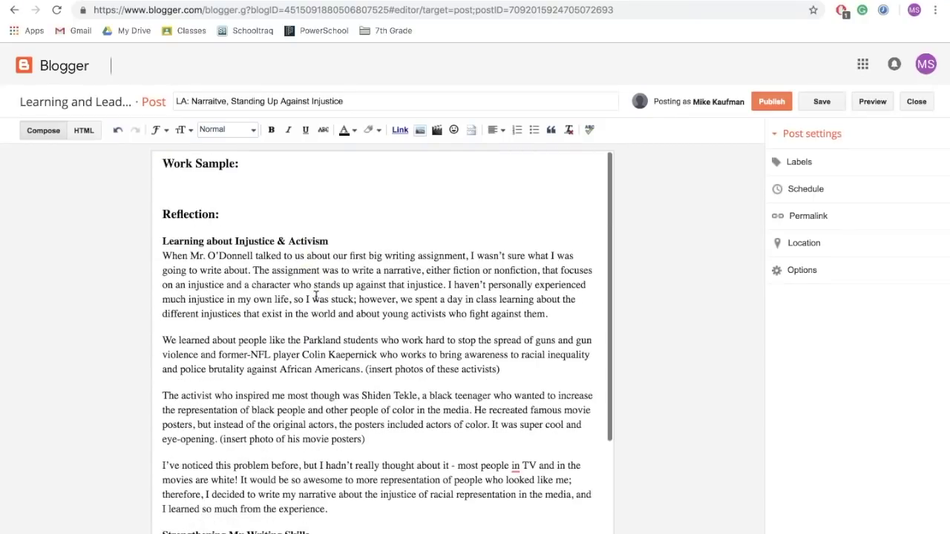
{"action": "left_click", "coordinate": [198, 187]}
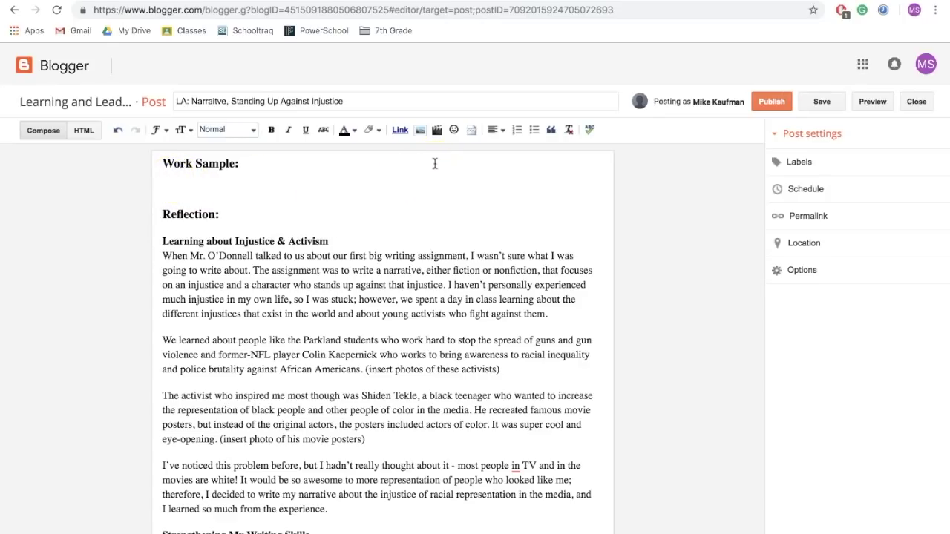
{"action": "left_click", "coordinate": [437, 132]}
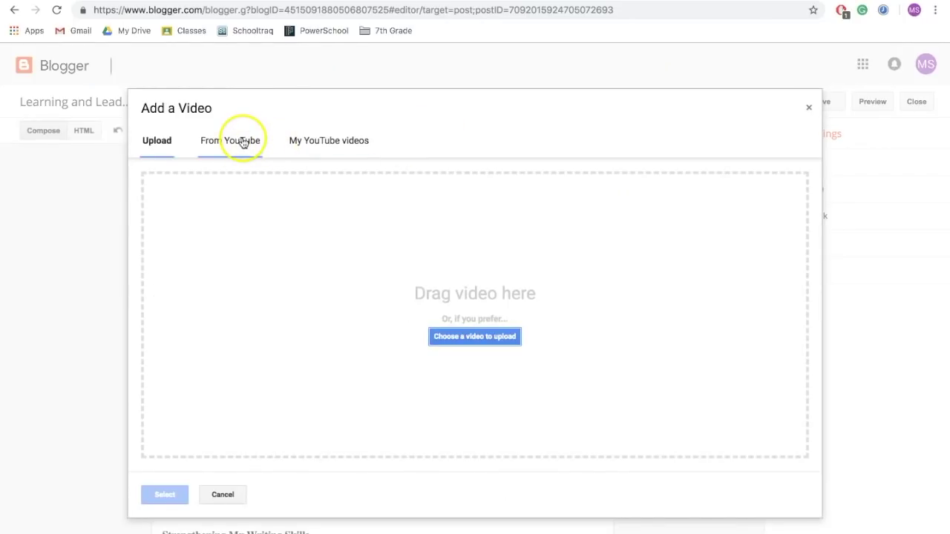
{"action": "left_click", "coordinate": [223, 493]}
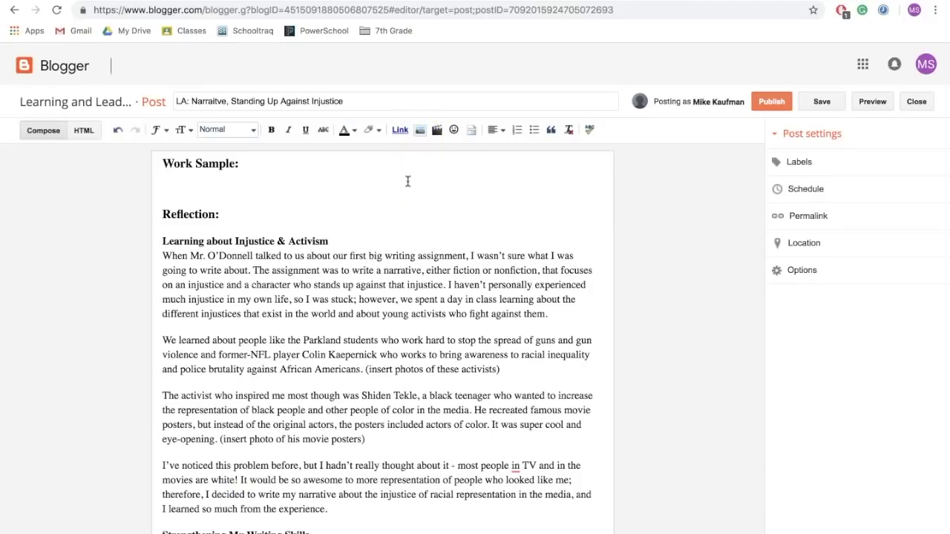
{"action": "left_click", "coordinate": [422, 138]}
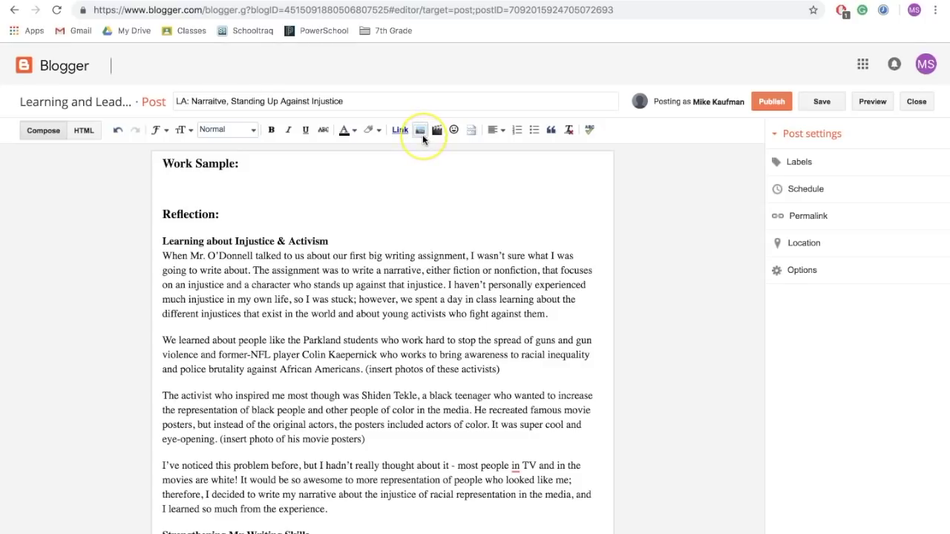
{"action": "left_click", "coordinate": [416, 165]}
{"action": "left_click", "coordinate": [209, 190]}
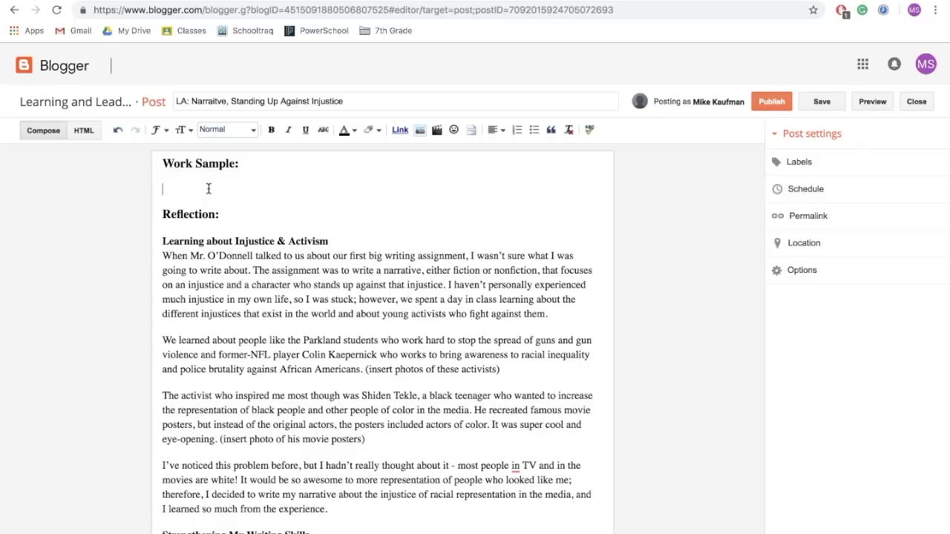
Publish the Narrative Standing Up Against Injustice doc to the web as an embed and copy the code.
{"action": "left_click", "coordinate": [162, 2]}
{"action": "left_click", "coordinate": [175, 164]}
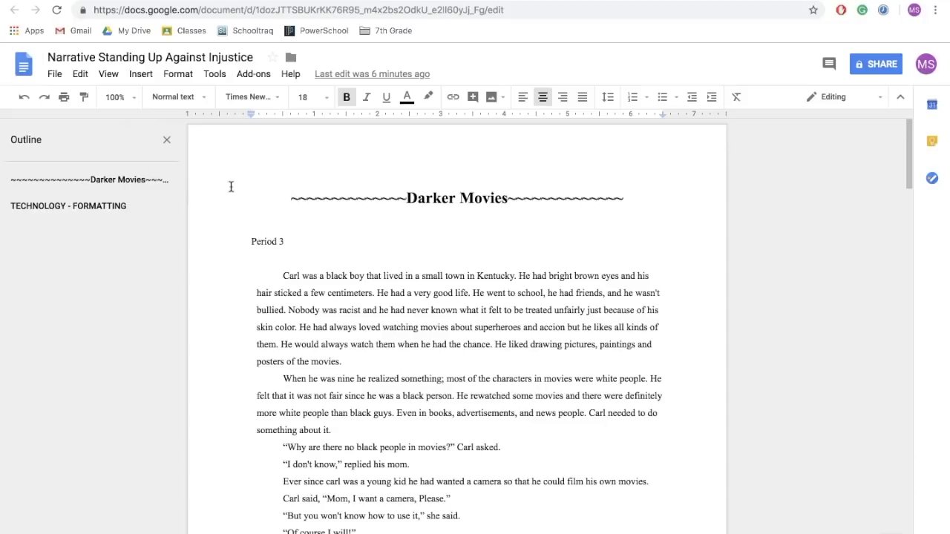
{"action": "left_click", "coordinate": [56, 74]}
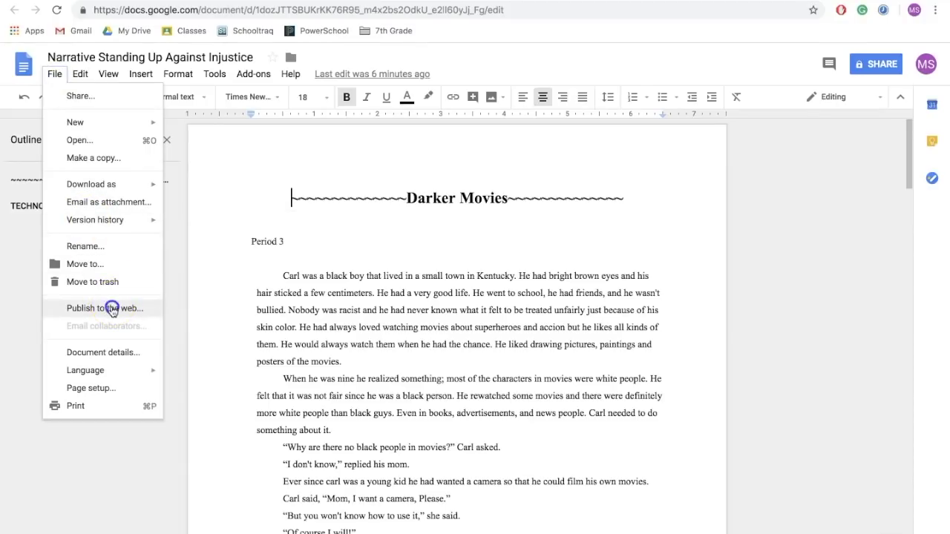
{"action": "left_click", "coordinate": [112, 308]}
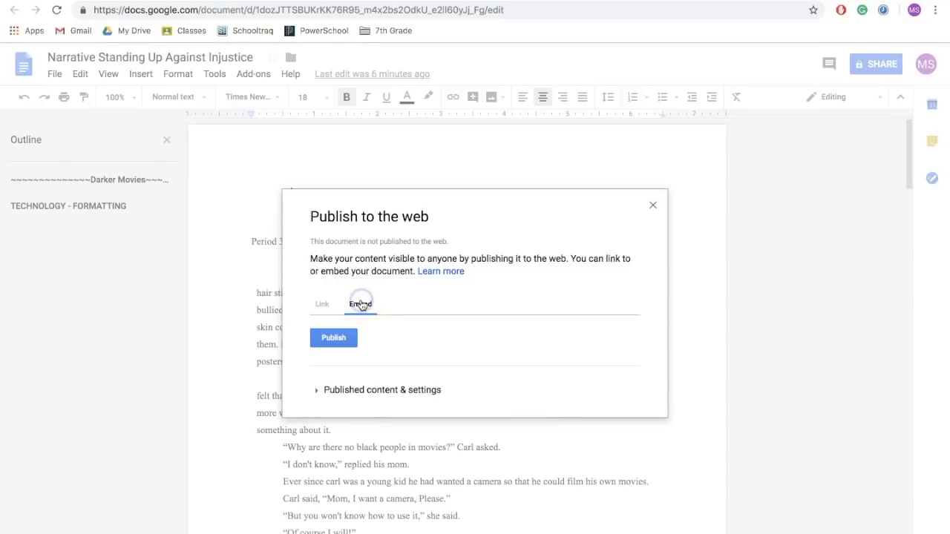
{"action": "left_click", "coordinate": [339, 338]}
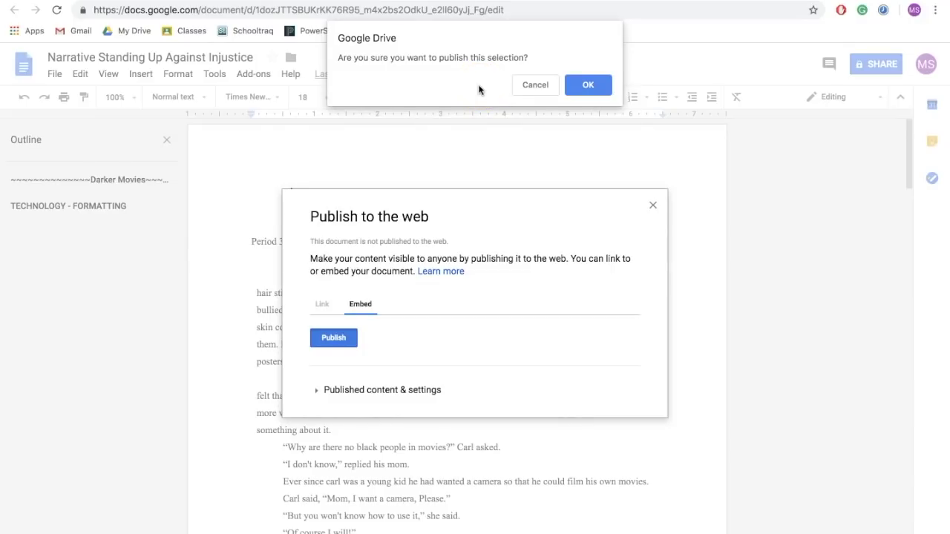
{"action": "left_click", "coordinate": [582, 58]}
{"action": "left_click", "coordinate": [594, 84]}
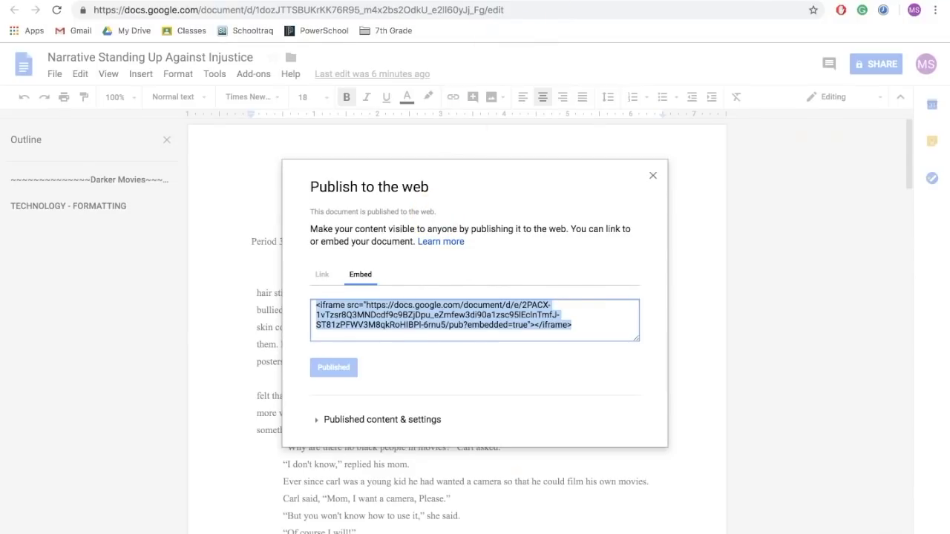
{"action": "left_click", "coordinate": [590, 4]}
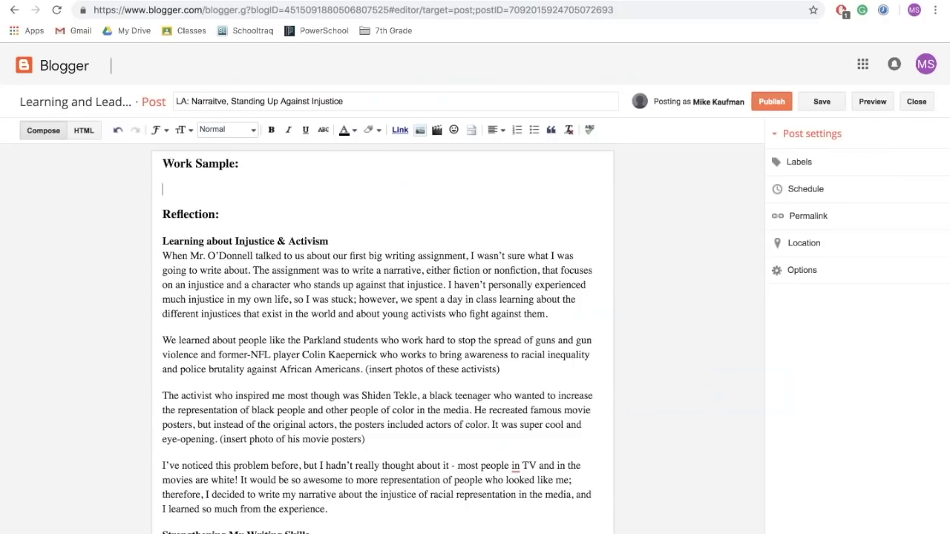
Paste the doc's iframe code after the Work Sample div in HTML view and publish.
{"action": "left_click", "coordinate": [164, 183]}
{"action": "left_click", "coordinate": [85, 131]}
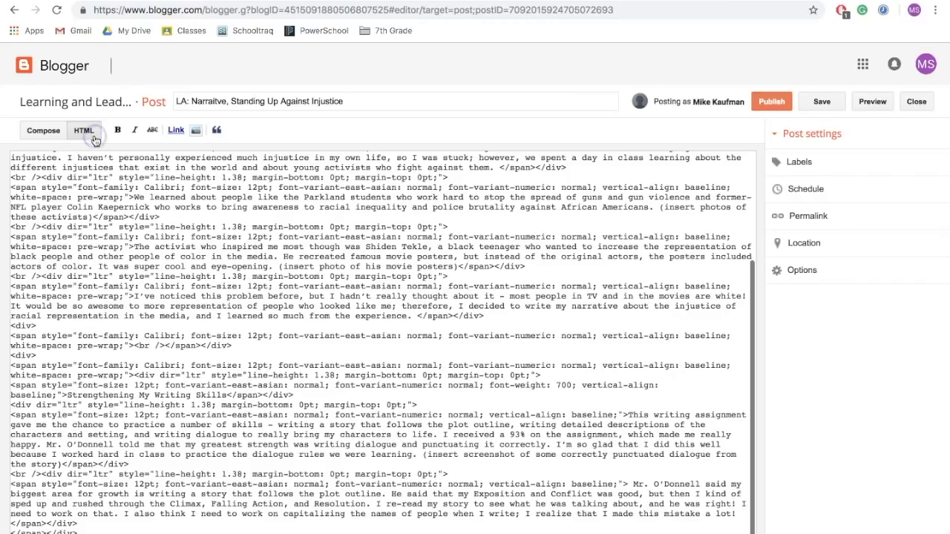
{"action": "scroll", "coordinate": [204, 286], "scroll_direction": "up", "scroll_amount": 3}
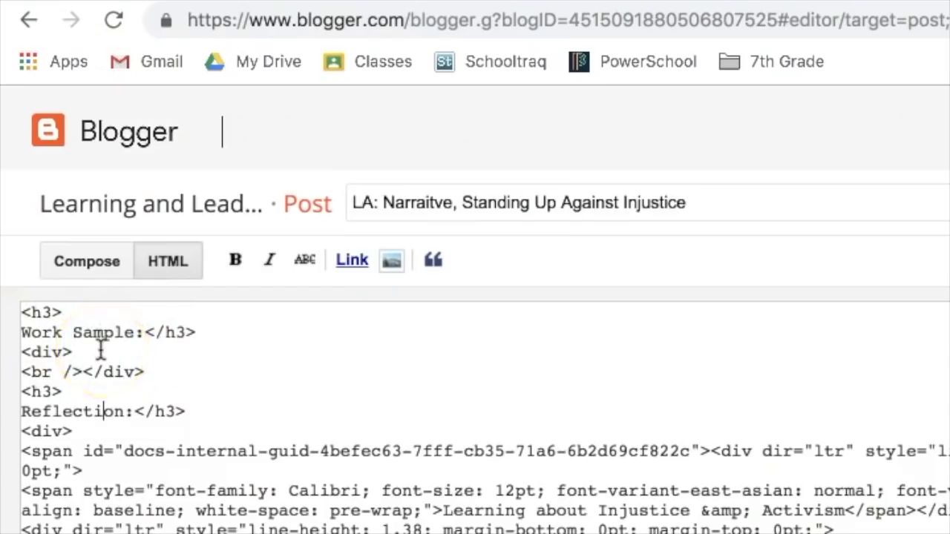
{"action": "left_click", "coordinate": [100, 350]}
{"action": "key", "text": "Return"}
{"action": "key", "text": "ctrl+v"}
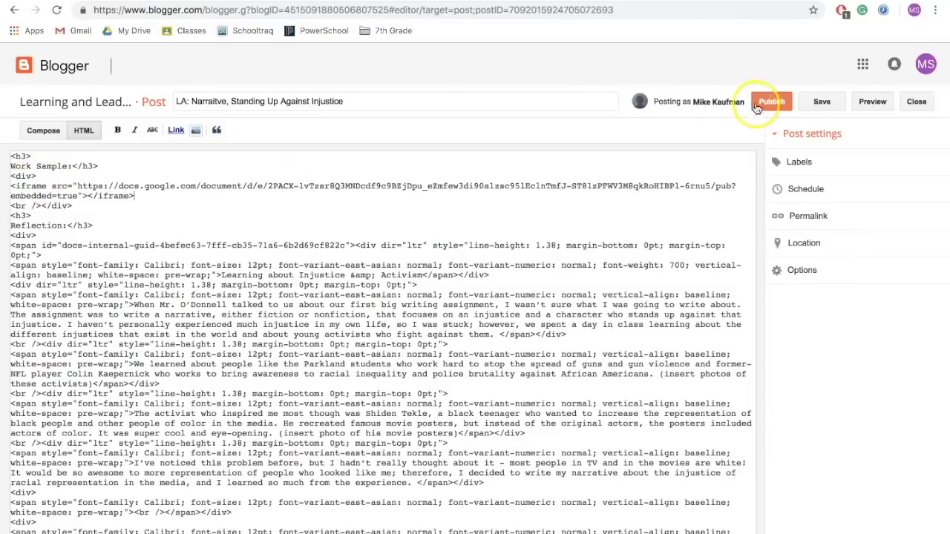
{"action": "left_click", "coordinate": [770, 103]}
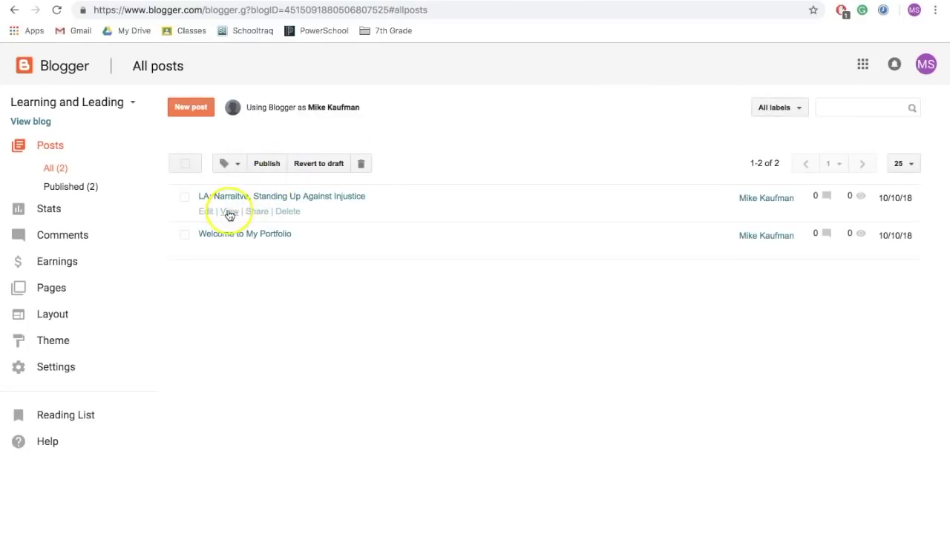
{"action": "left_click", "coordinate": [228, 211]}
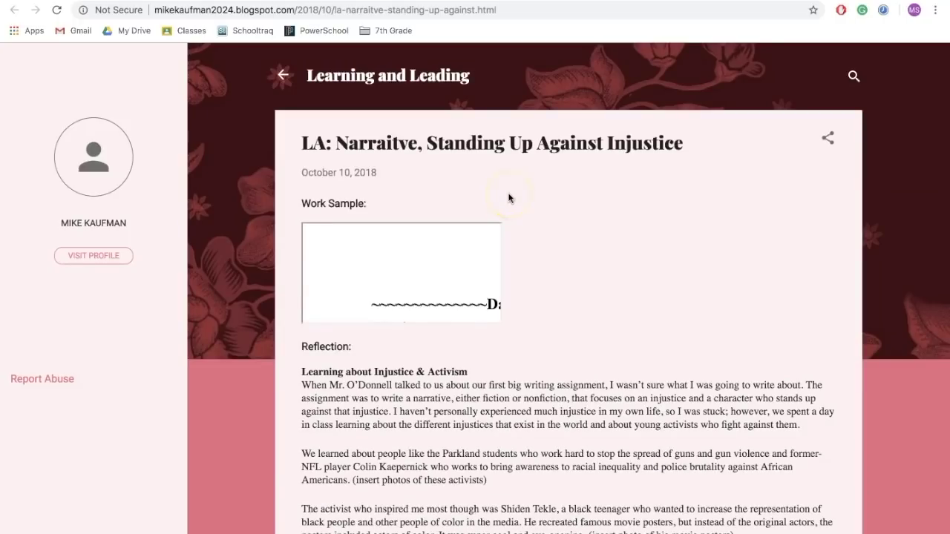
{"action": "scroll", "coordinate": [509, 197], "scroll_direction": "down", "scroll_amount": 5}
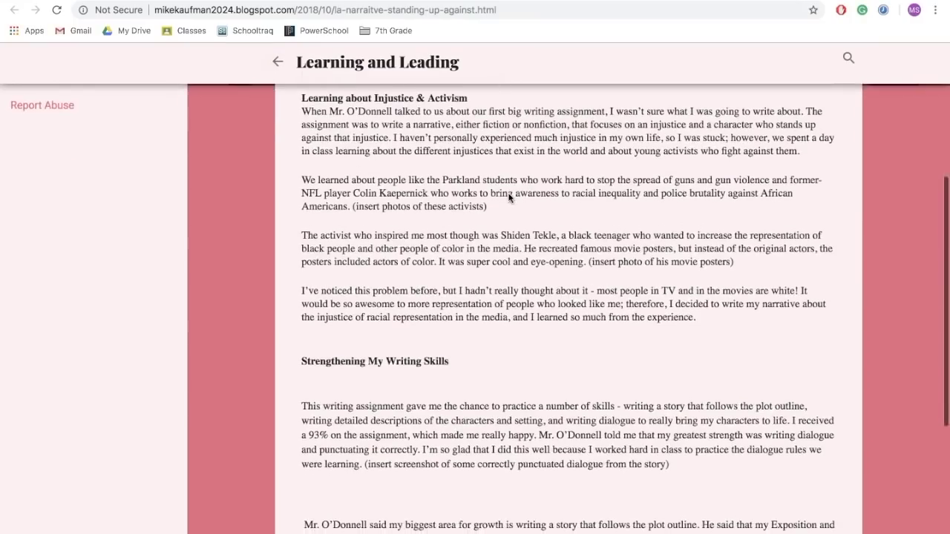
{"action": "scroll", "coordinate": [509, 197], "scroll_direction": "down", "scroll_amount": 4}
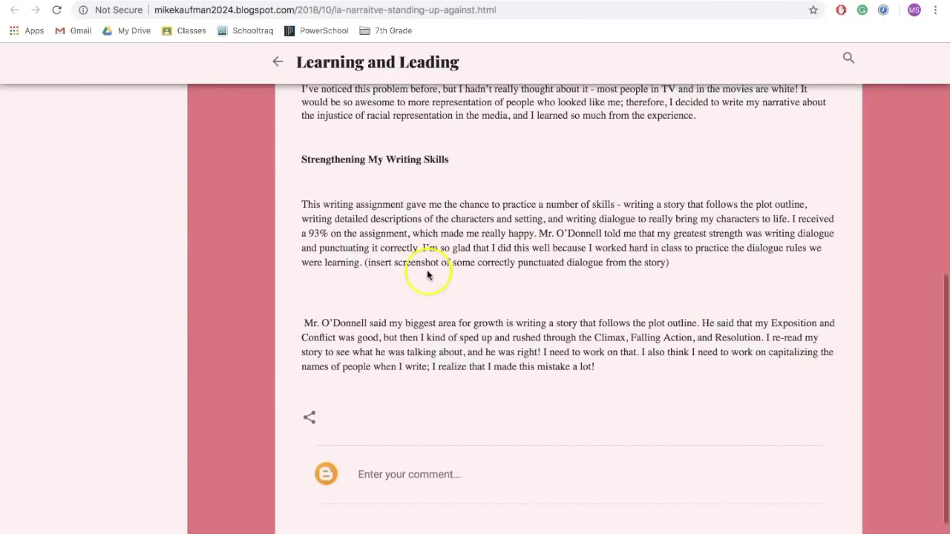
{"action": "scroll", "coordinate": [335, 280], "scroll_direction": "up", "scroll_amount": 4}
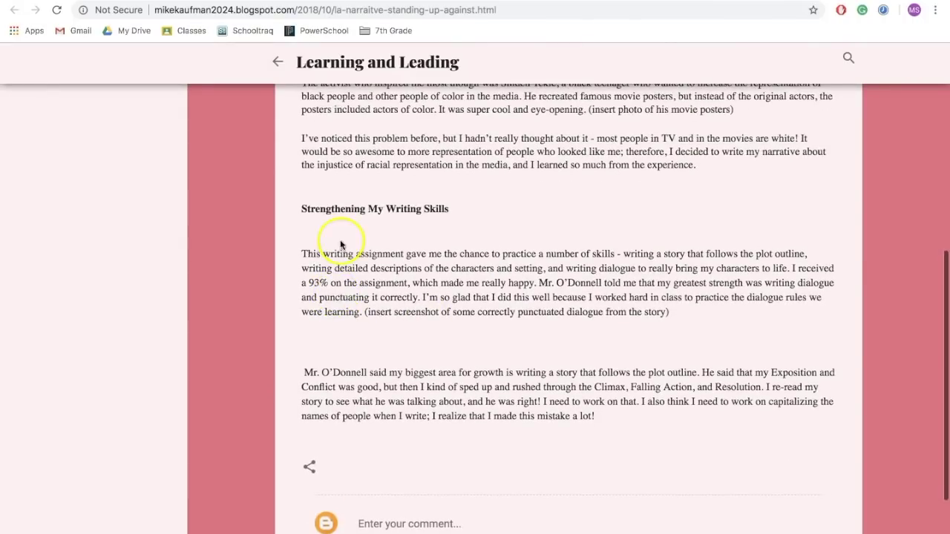
{"action": "scroll", "coordinate": [355, 195], "scroll_direction": "up", "scroll_amount": 5}
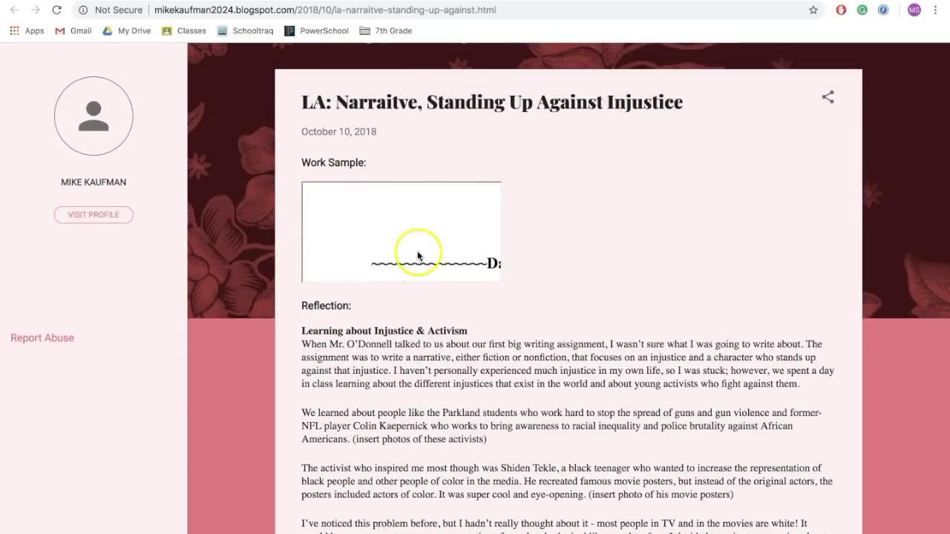
{"action": "scroll", "coordinate": [435, 232], "scroll_direction": "down", "scroll_amount": 2}
{"action": "scroll", "coordinate": [435, 230], "scroll_direction": "right", "scroll_amount": 2}
{"action": "scroll", "coordinate": [434, 229], "scroll_direction": "left", "scroll_amount": 2}
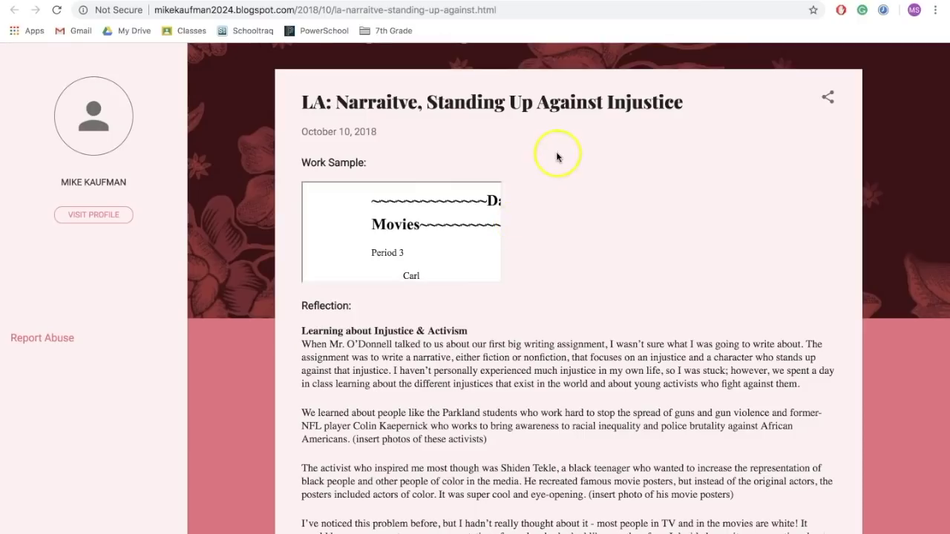
{"action": "left_click", "coordinate": [604, 2]}
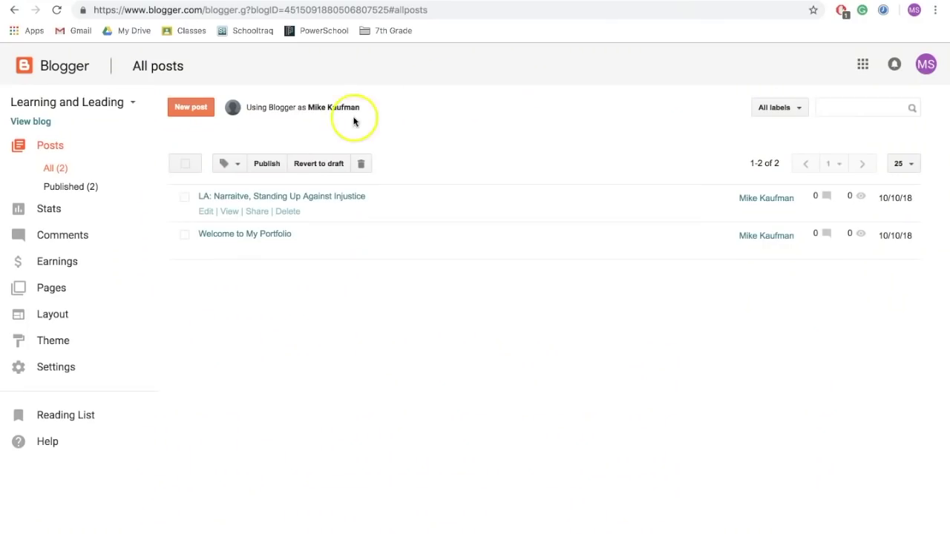
Size the embedded document's iframe to height=600 width=700 and update the published post.
{"action": "left_click", "coordinate": [207, 212]}
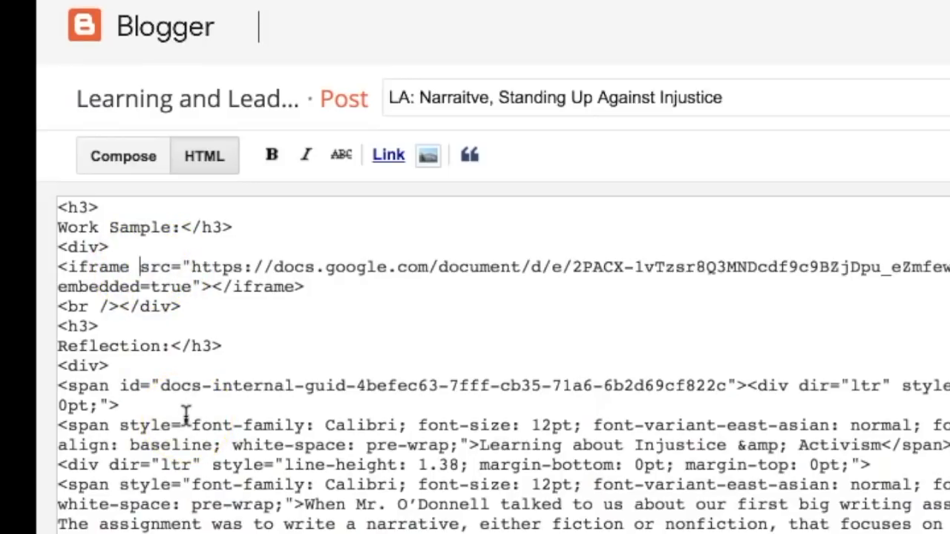
{"action": "type", "text": "height"}
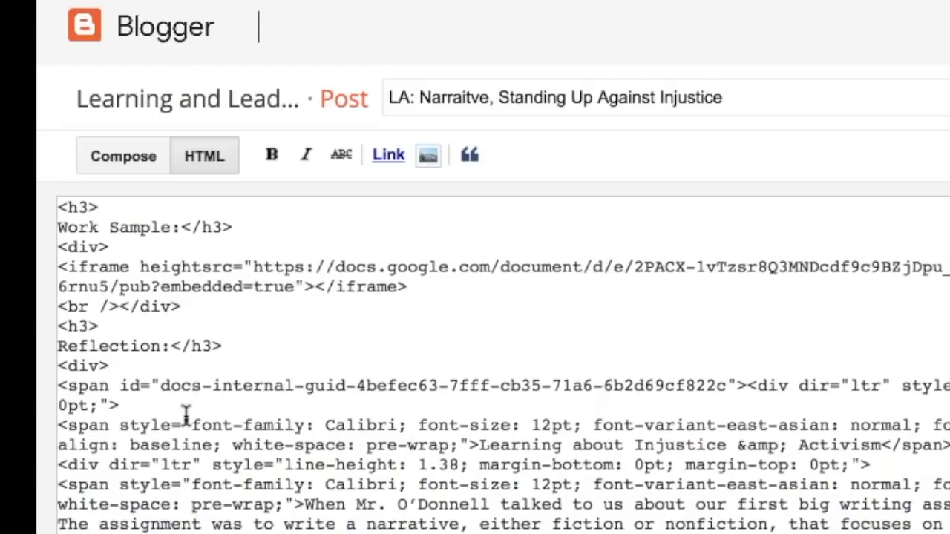
{"action": "type", "text": "="}
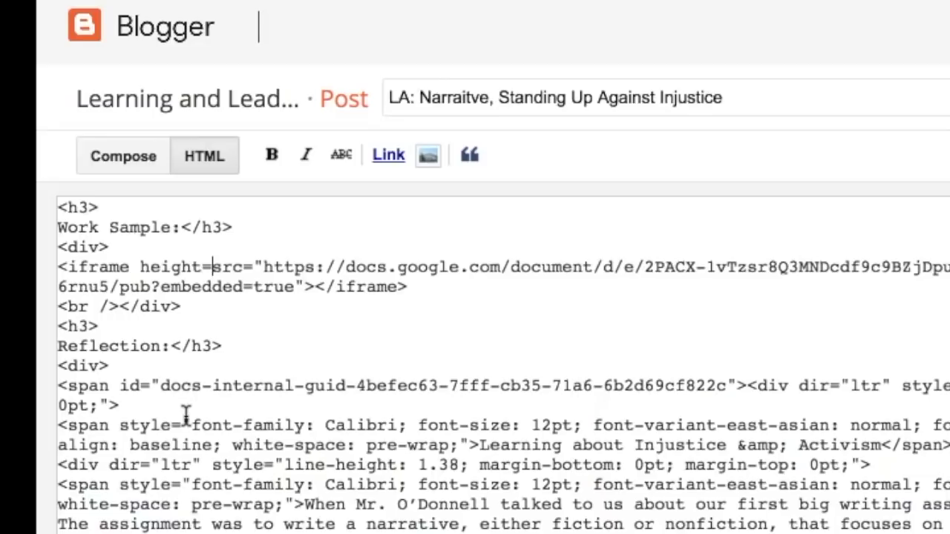
{"action": "type", "text": "600"}
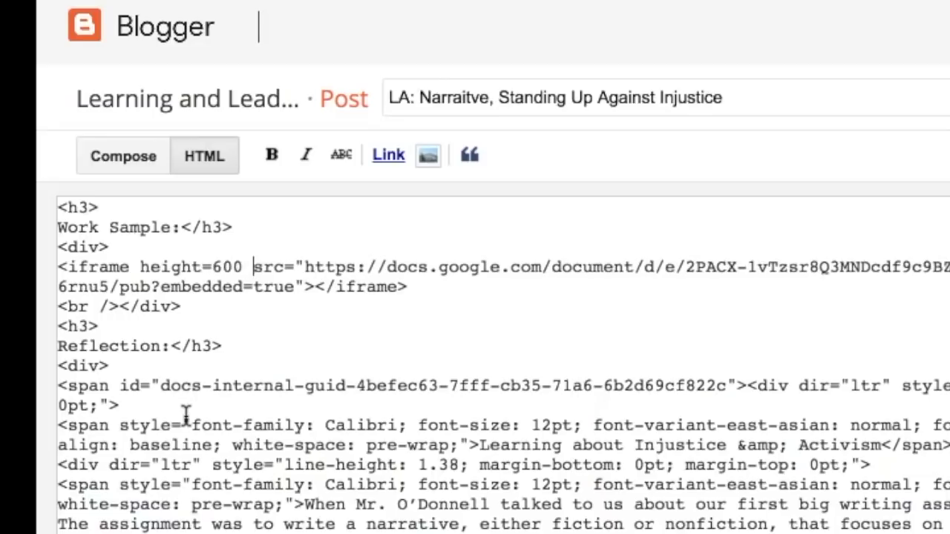
{"action": "type", "text": " width"}
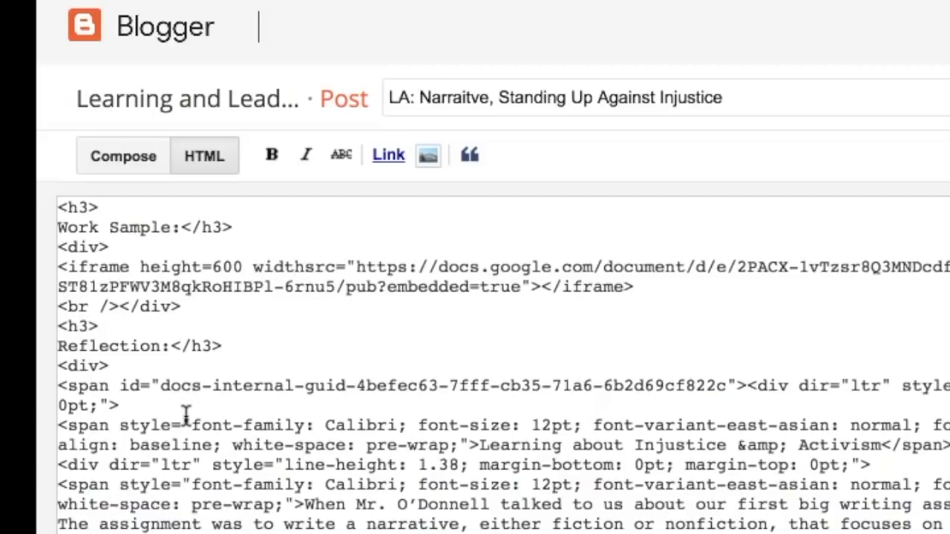
{"action": "type", "text": "="}
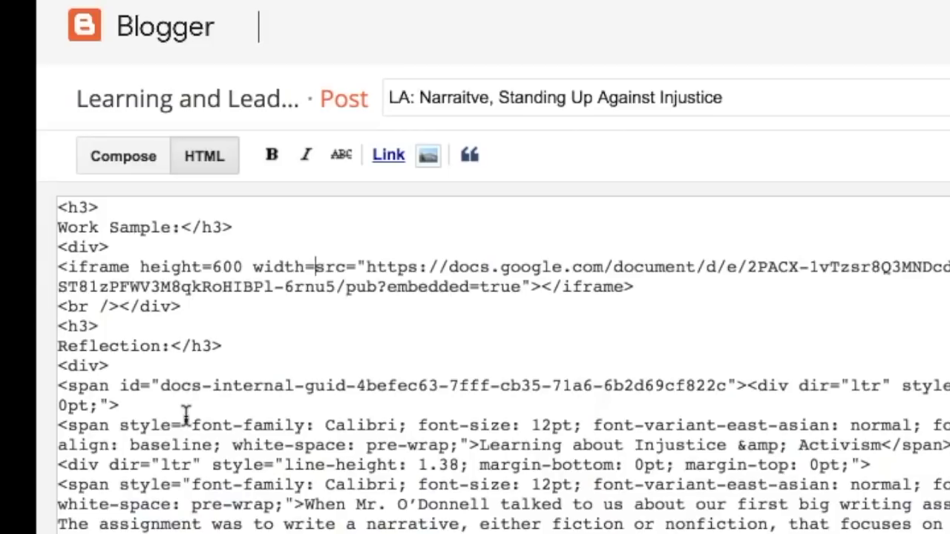
{"action": "type", "text": "700"}
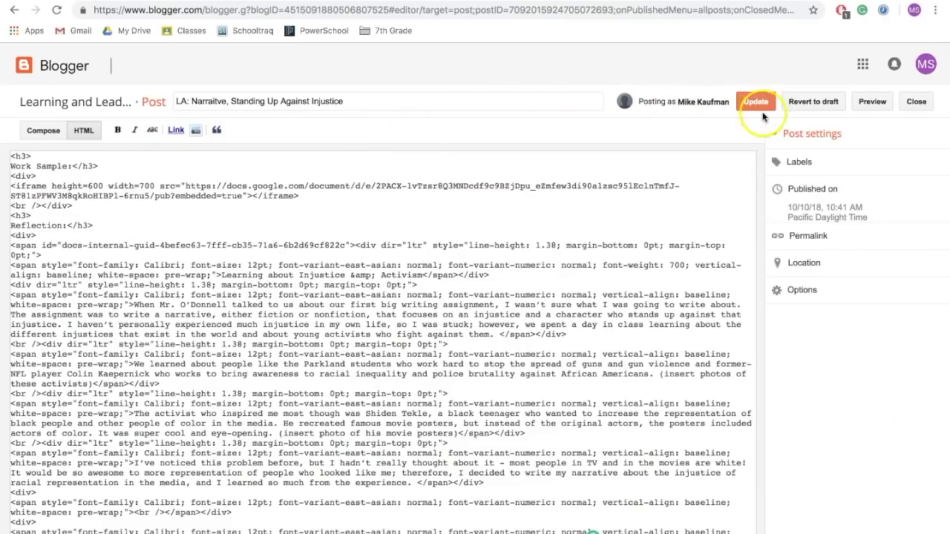
{"action": "left_click", "coordinate": [756, 102]}
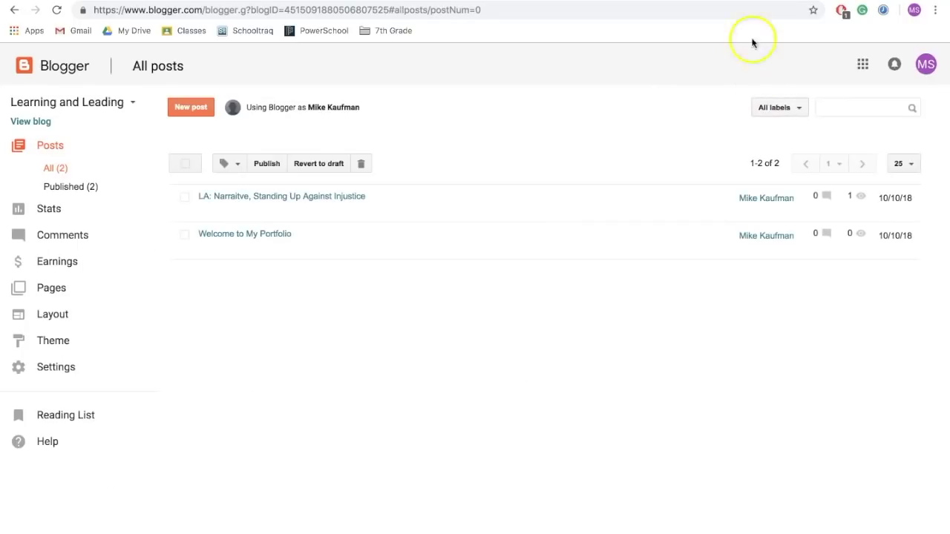
{"action": "key", "text": "ctrl+Tab"}
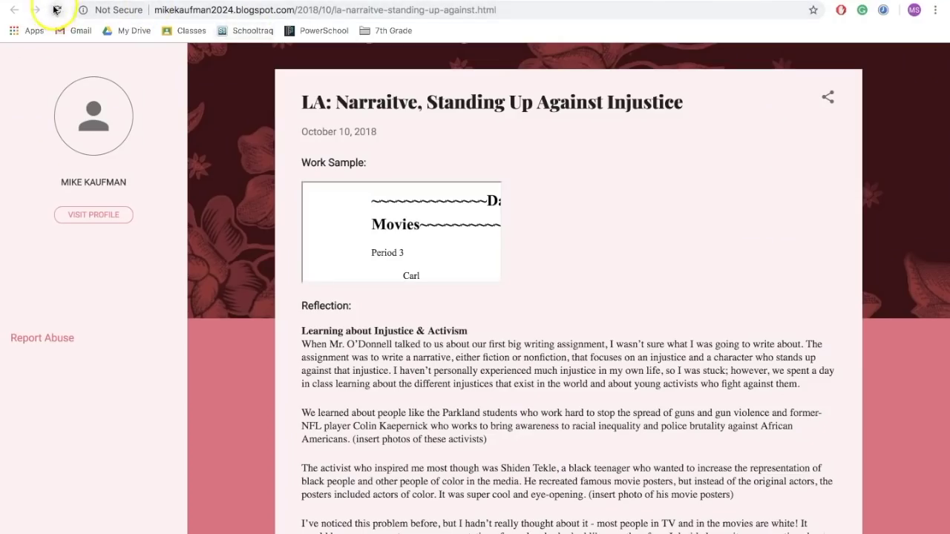
Reload the live narrative post and scroll through it to check the embed width.
{"action": "left_click", "coordinate": [56, 10]}
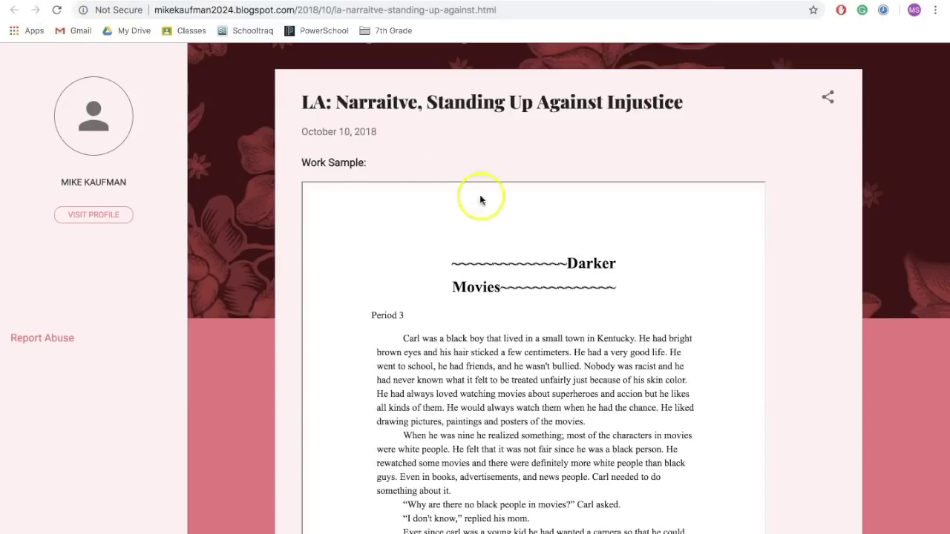
{"action": "scroll", "coordinate": [501, 215], "scroll_direction": "down", "scroll_amount": 2}
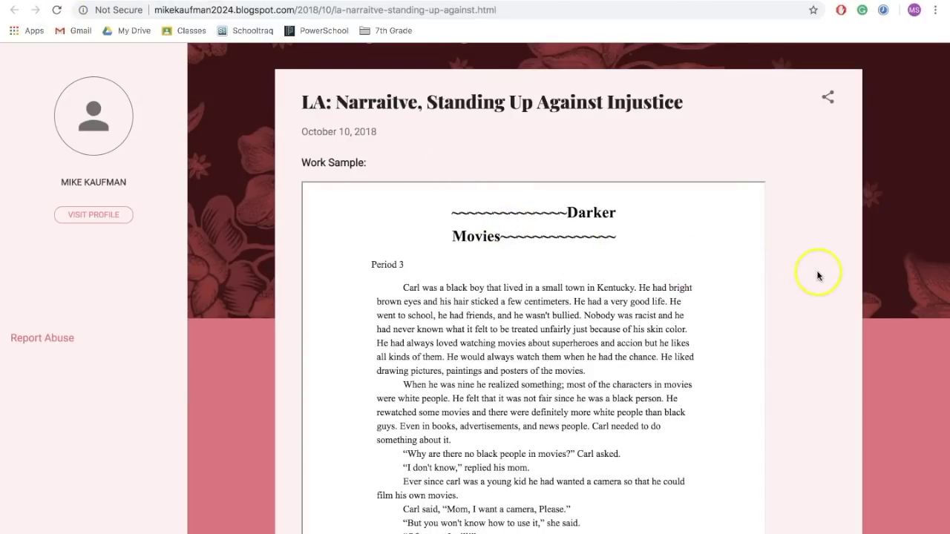
{"action": "scroll", "coordinate": [816, 270], "scroll_direction": "down", "scroll_amount": 3}
{"action": "scroll", "coordinate": [812, 275], "scroll_direction": "up", "scroll_amount": 1}
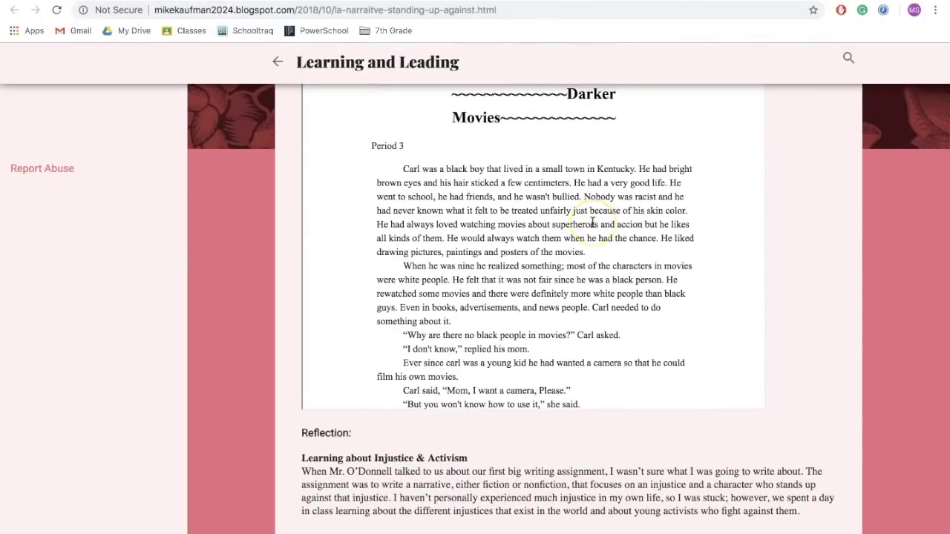
{"action": "scroll", "coordinate": [586, 219], "scroll_direction": "up", "scroll_amount": 2}
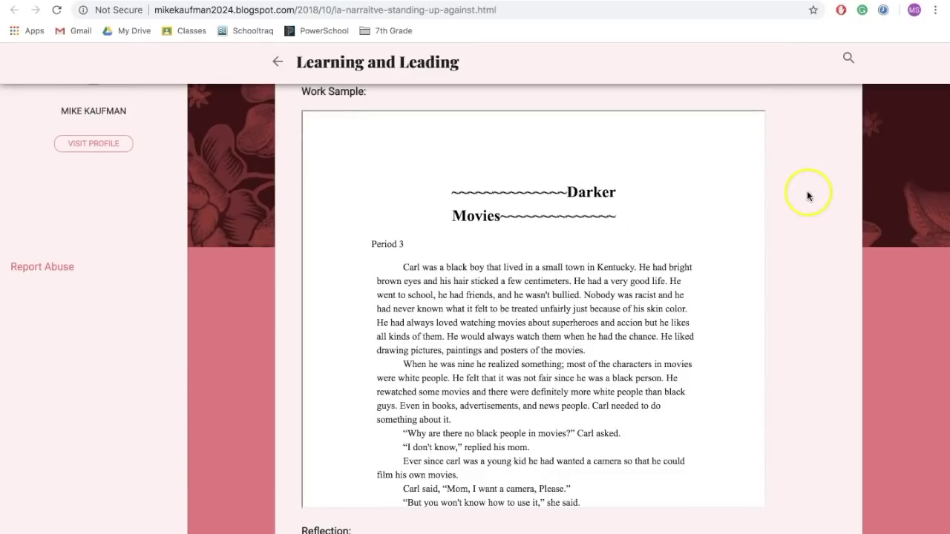
Edit the narrative post, change the embed width from 700 to 800, and update it.
{"action": "left_click", "coordinate": [604, 2]}
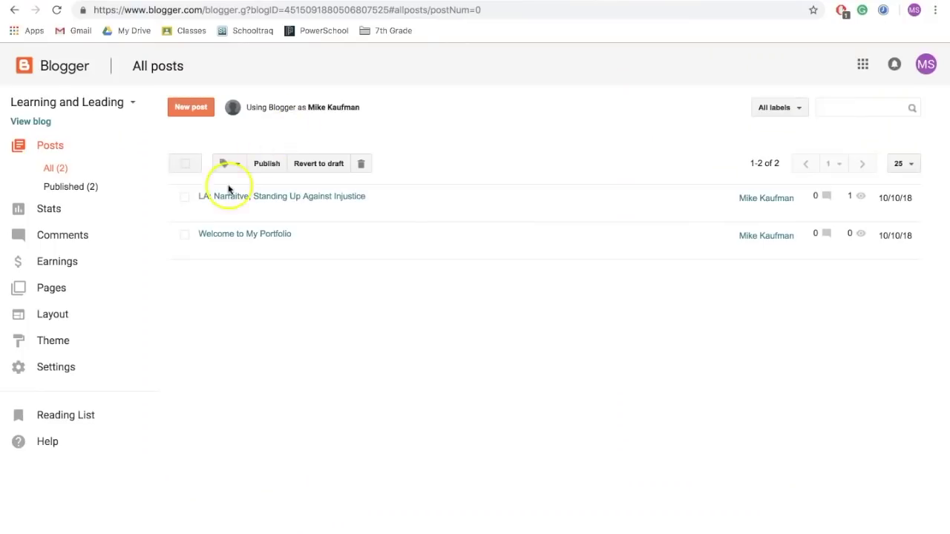
{"action": "left_click", "coordinate": [205, 212]}
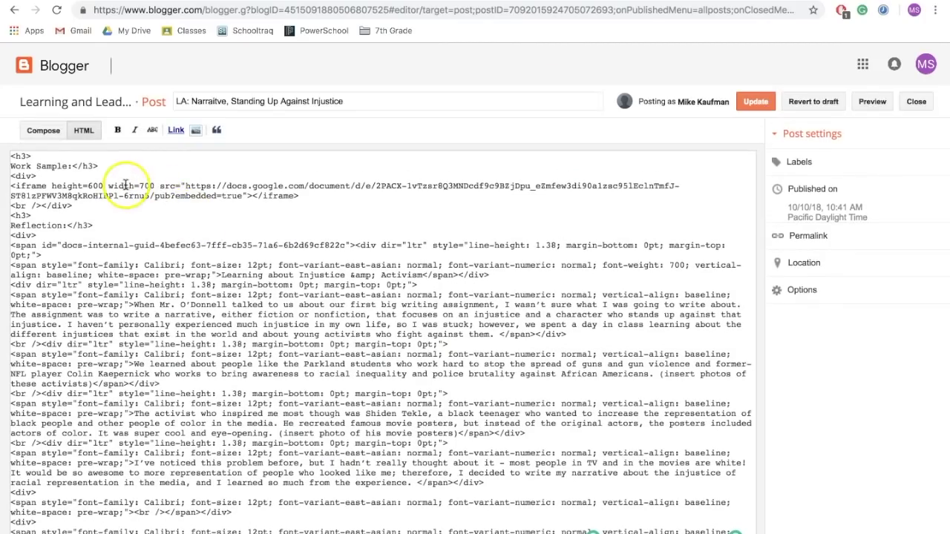
{"action": "left_click", "coordinate": [146, 185]}
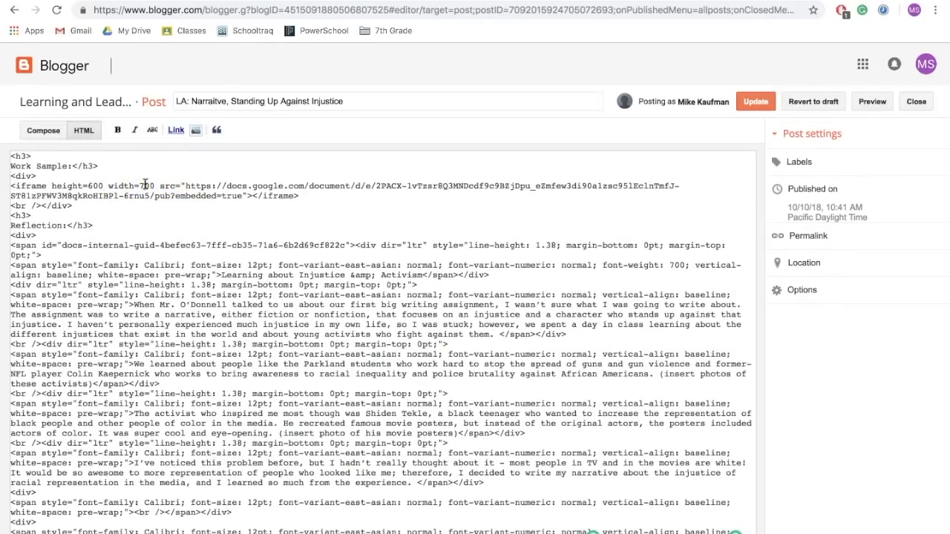
{"action": "left_click", "coordinate": [754, 101]}
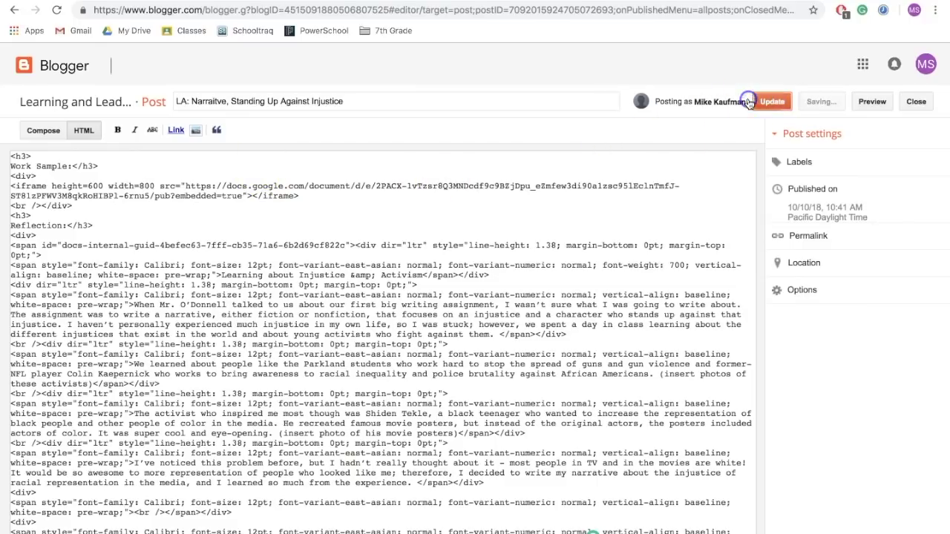
Reload the live post and confirm the Darker Movies document now displays wider.
{"action": "left_click", "coordinate": [746, 3]}
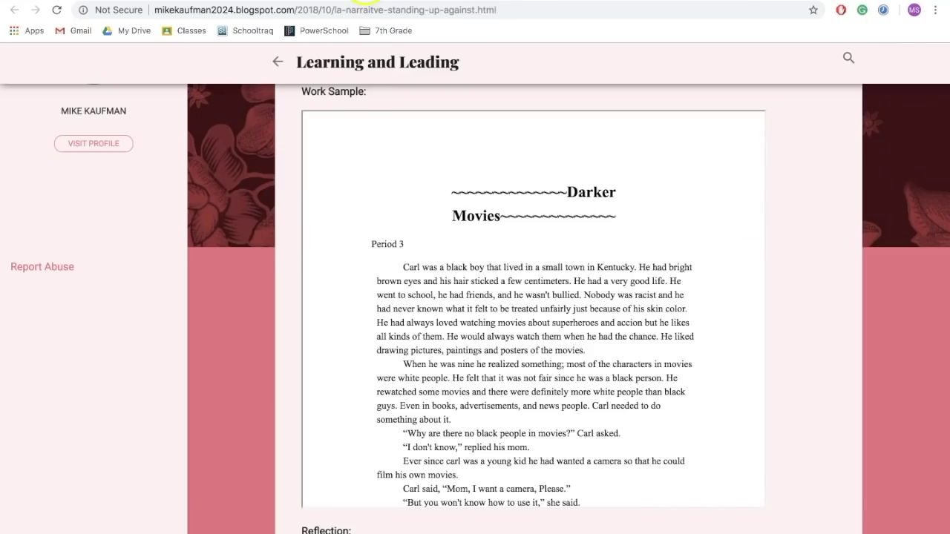
{"action": "left_click", "coordinate": [54, 10]}
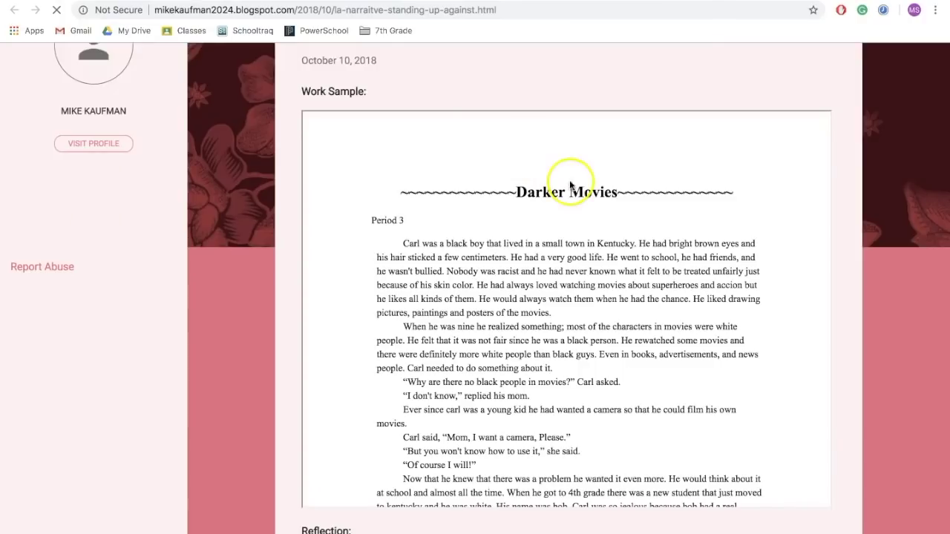
{"action": "scroll", "coordinate": [629, 220], "scroll_direction": "down", "scroll_amount": 3}
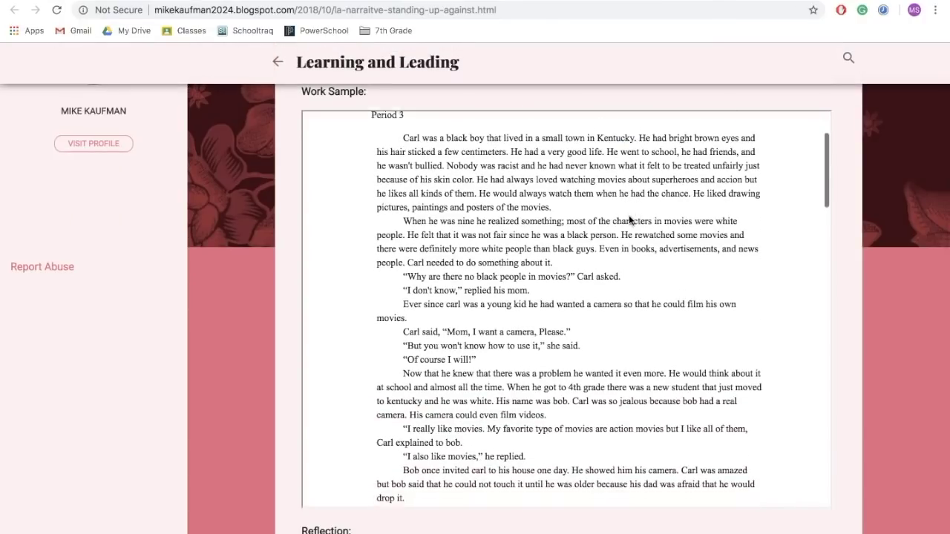
{"action": "scroll", "coordinate": [634, 238], "scroll_direction": "up", "scroll_amount": 3}
{"action": "scroll", "coordinate": [636, 256], "scroll_direction": "up", "scroll_amount": 2}
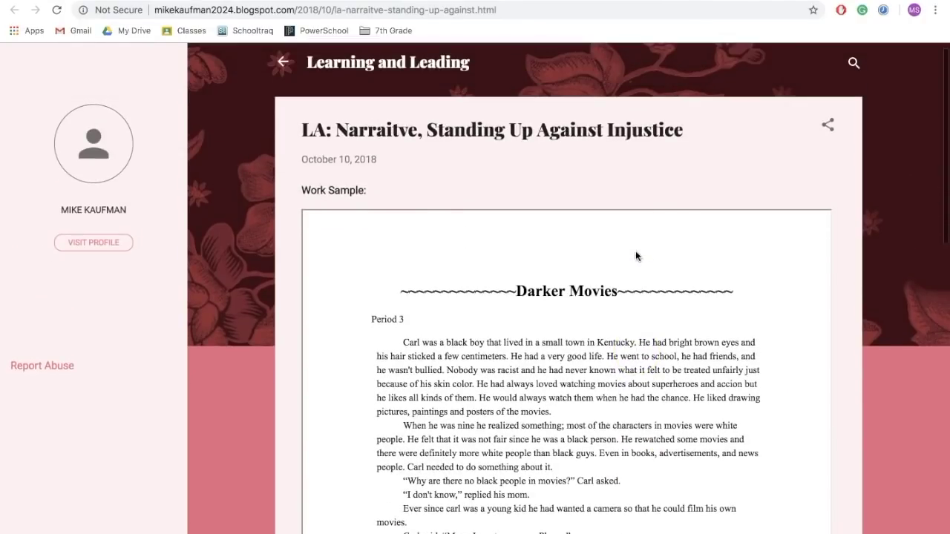
{"action": "scroll", "coordinate": [839, 295], "scroll_direction": "down", "scroll_amount": 10}
{"action": "scroll", "coordinate": [441, 278], "scroll_direction": "down", "scroll_amount": 1}
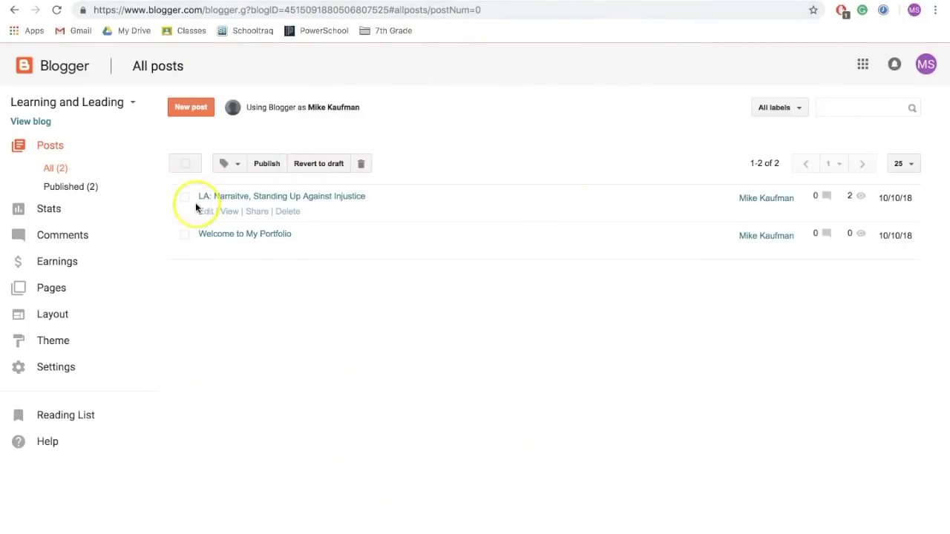
Open the narrative post in Compose view and find the Strengthening My Writing Skills section.
{"action": "left_click", "coordinate": [203, 214]}
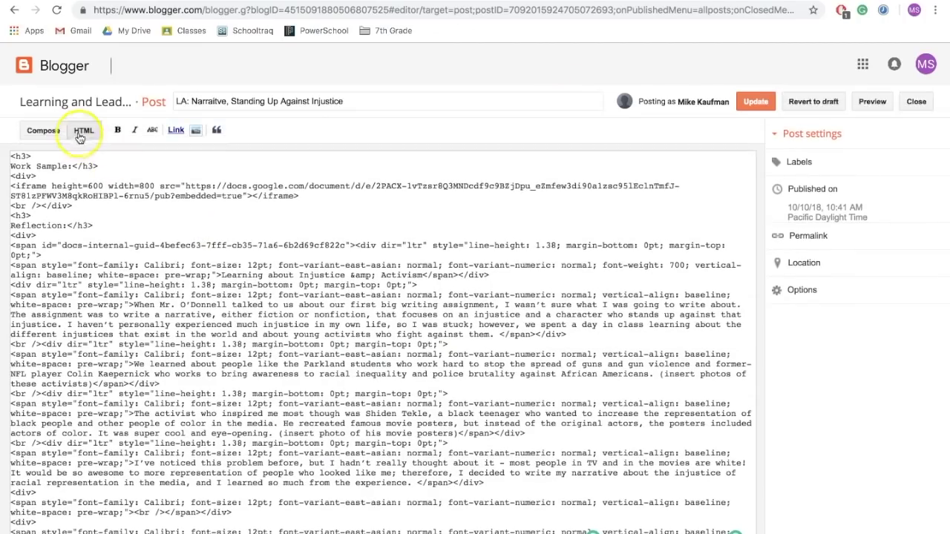
{"action": "left_click", "coordinate": [46, 131]}
{"action": "scroll", "coordinate": [245, 307], "scroll_direction": "down", "scroll_amount": 20}
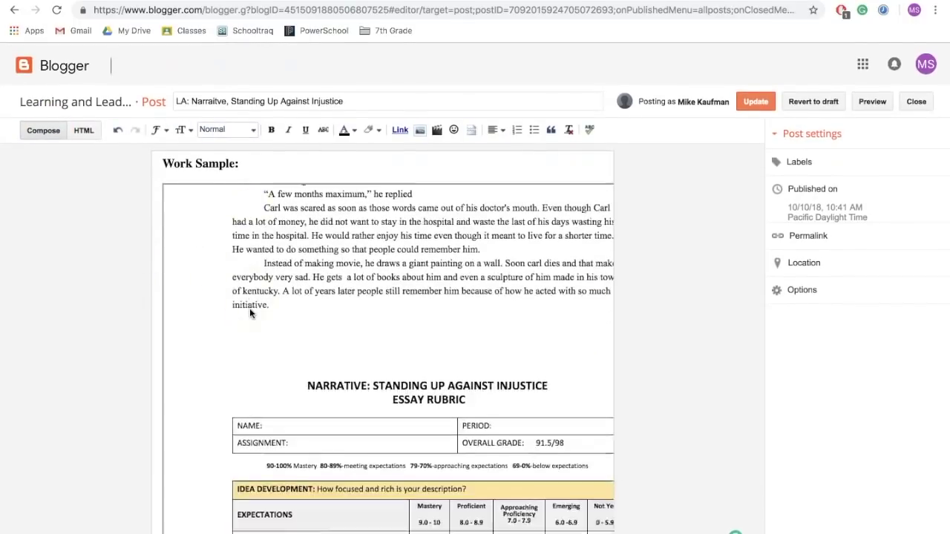
{"action": "scroll", "coordinate": [119, 373], "scroll_direction": "down", "scroll_amount": 10}
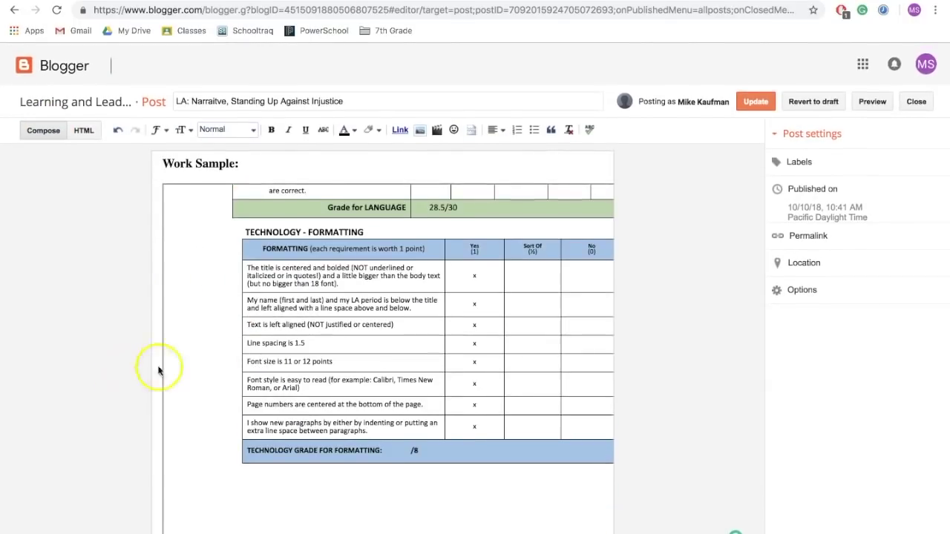
{"action": "scroll", "coordinate": [223, 378], "scroll_direction": "up", "scroll_amount": 2}
{"action": "scroll", "coordinate": [223, 416], "scroll_direction": "down", "scroll_amount": 3}
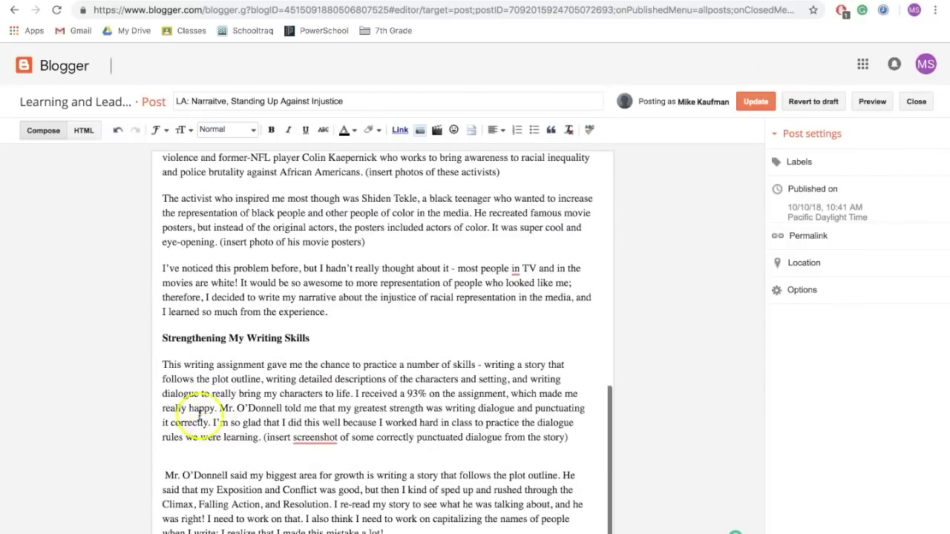
Delete the blank lines after the screenshot paragraph and under the heading, update, and reload.
{"action": "left_click", "coordinate": [176, 452]}
{"action": "key", "text": "BackSpace"}
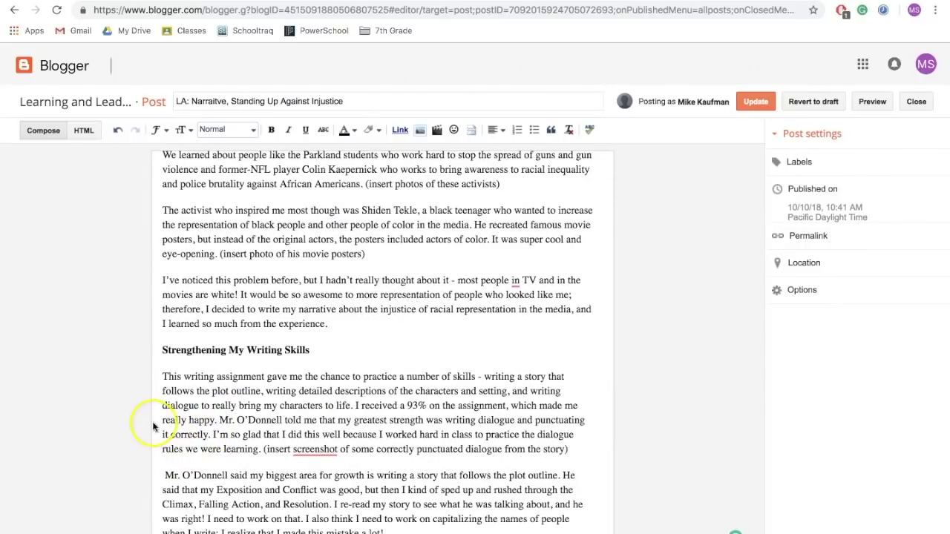
{"action": "left_click", "coordinate": [169, 363]}
{"action": "key", "text": "BackSpace"}
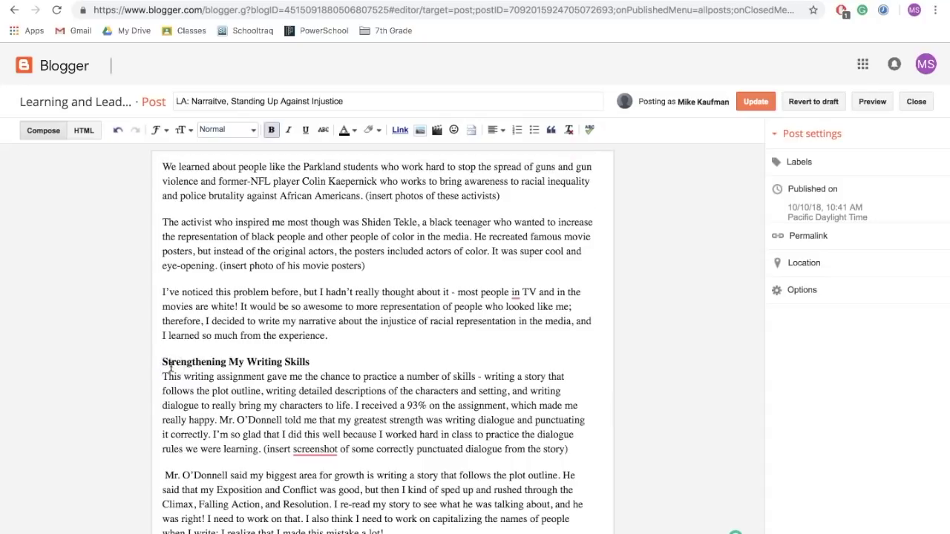
{"action": "left_click", "coordinate": [756, 101]}
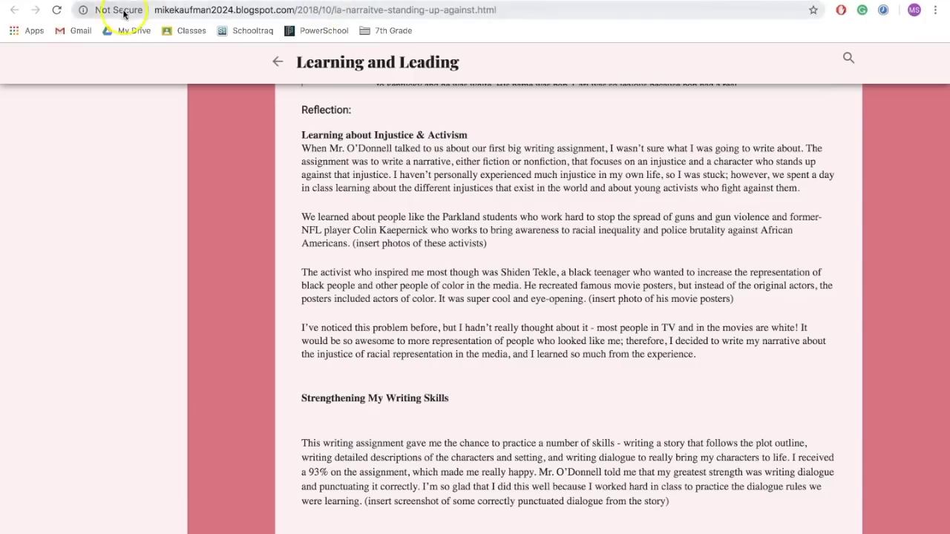
{"action": "left_click", "coordinate": [57, 10]}
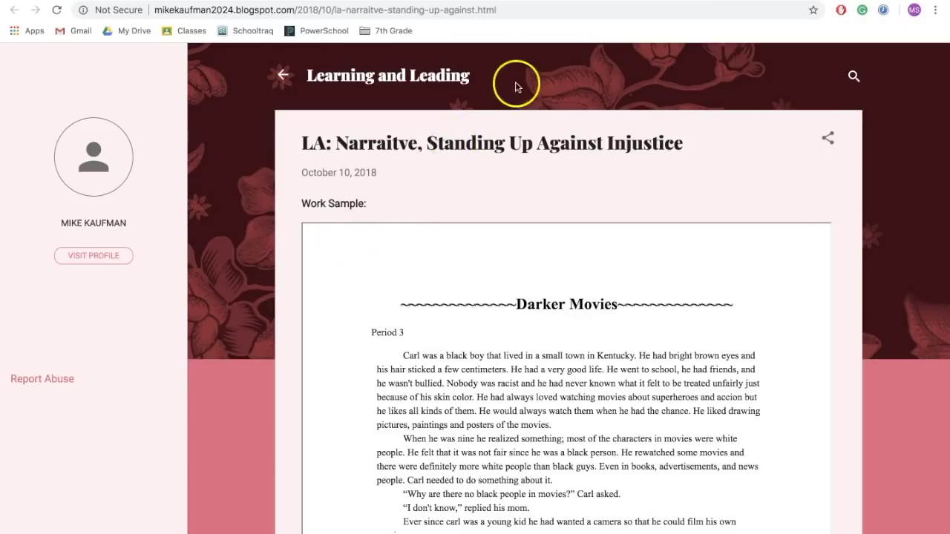
Add the Language Arts label to the narrative post and update it.
{"action": "left_click", "coordinate": [591, 3]}
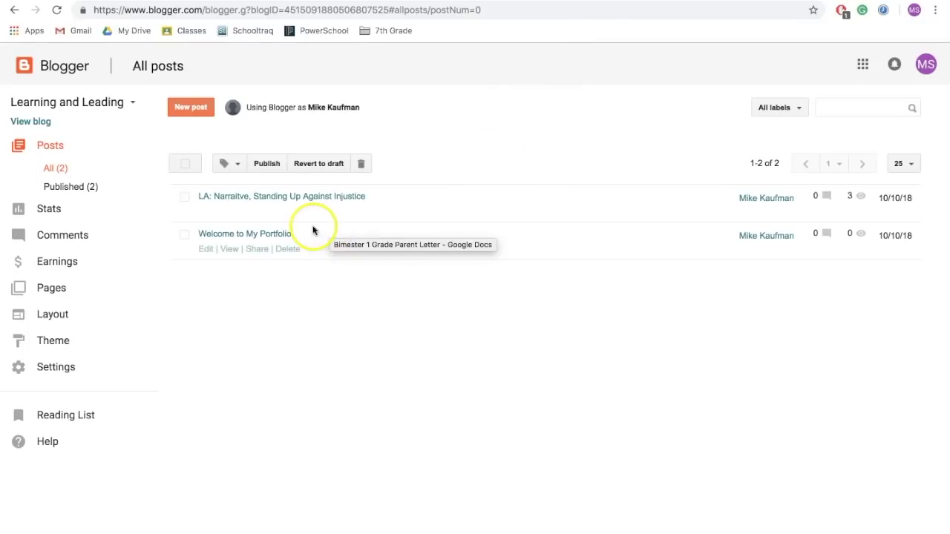
{"action": "left_click", "coordinate": [206, 213]}
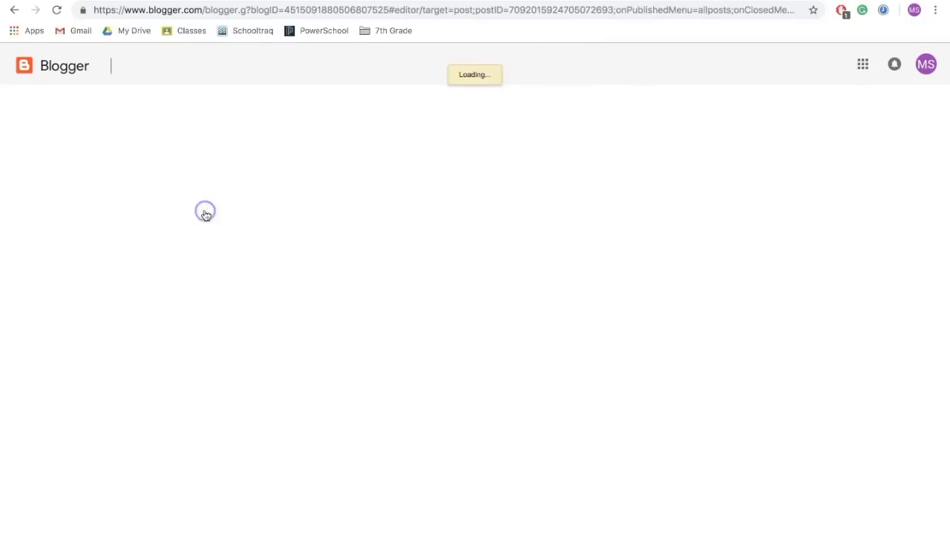
{"action": "left_click", "coordinate": [800, 164]}
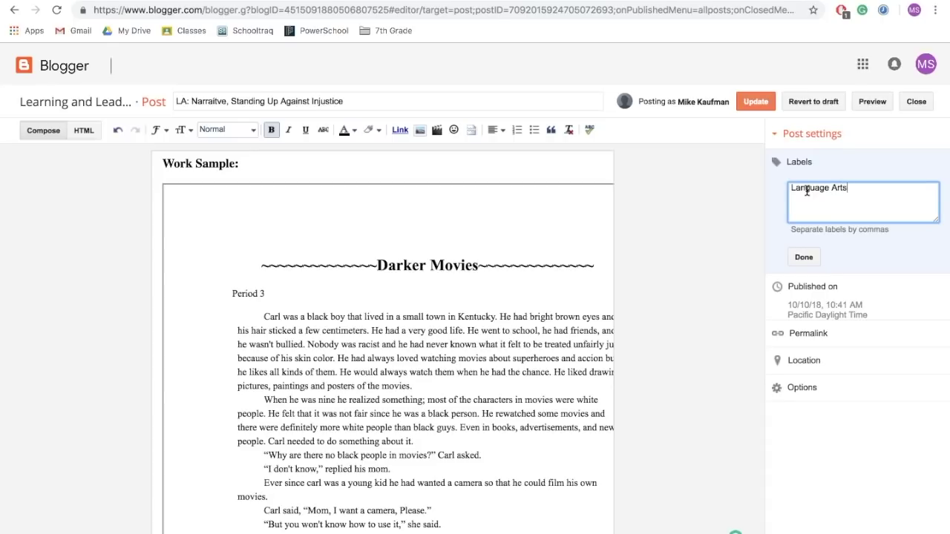
{"action": "left_click", "coordinate": [756, 105]}
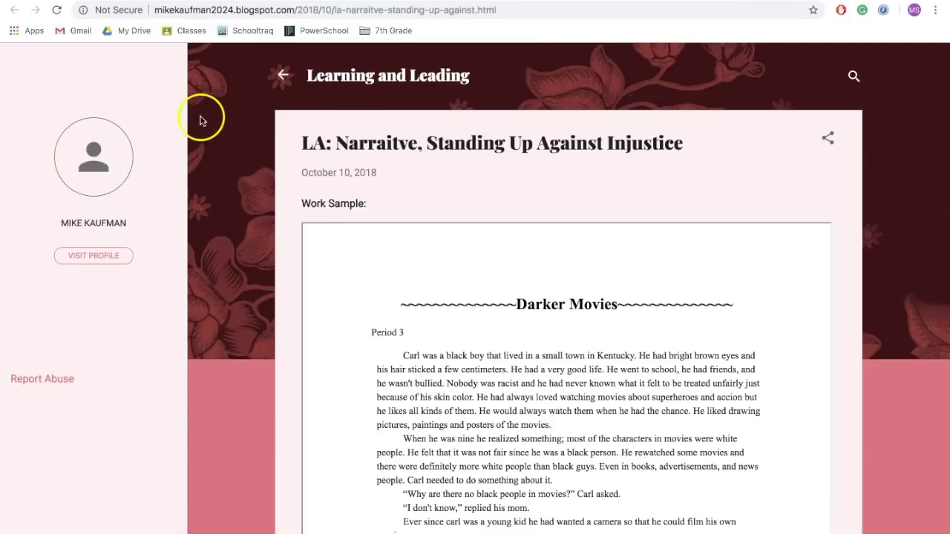
Reload the post, browse the Language Arts label's posts, then return to the blog's home page.
{"action": "left_click", "coordinate": [57, 10]}
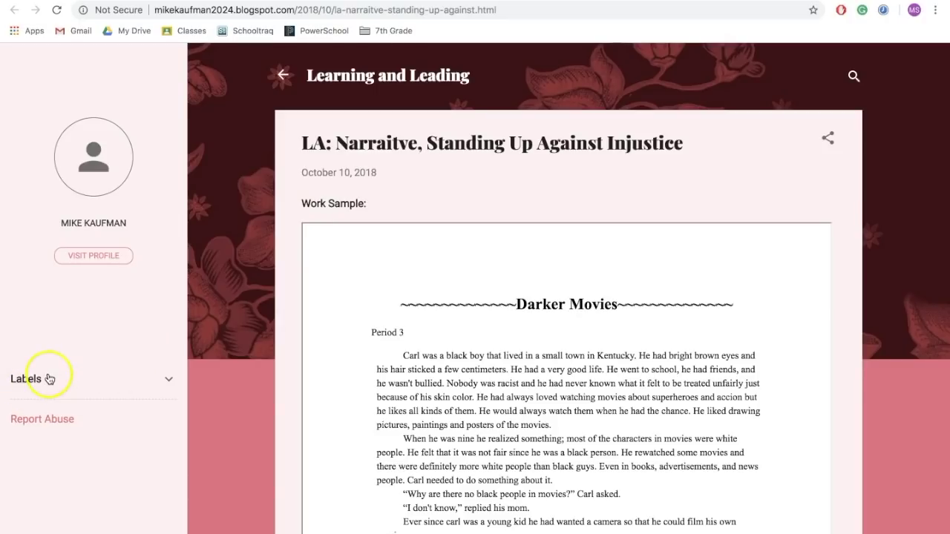
{"action": "left_click", "coordinate": [167, 381]}
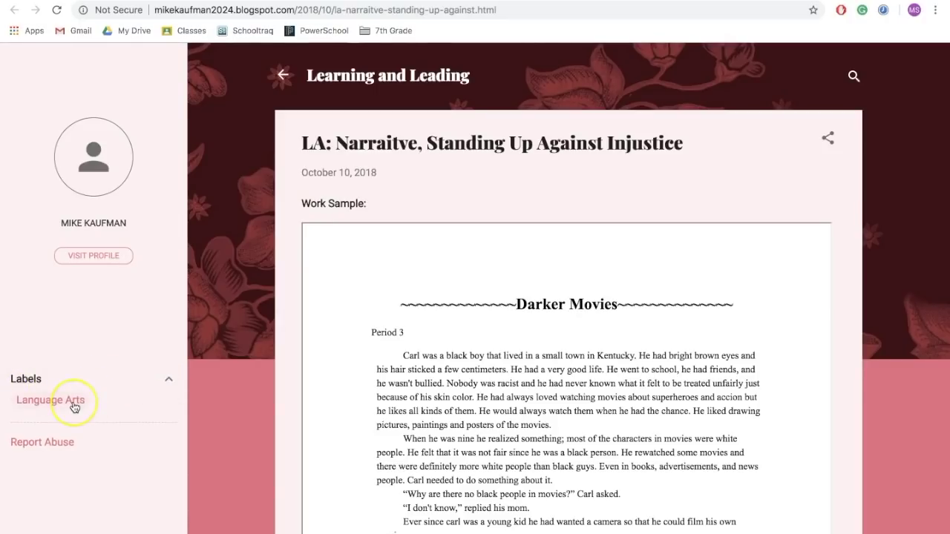
{"action": "left_click", "coordinate": [75, 408]}
{"action": "left_click", "coordinate": [282, 76]}
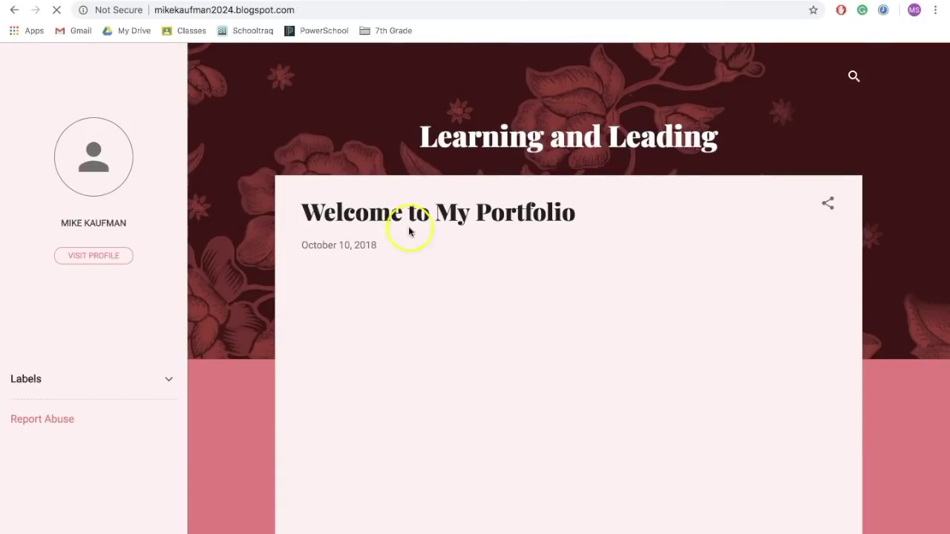
{"action": "scroll", "coordinate": [333, 231], "scroll_direction": "down", "scroll_amount": 1}
{"action": "scroll", "coordinate": [334, 230], "scroll_direction": "down", "scroll_amount": 3}
{"action": "scroll", "coordinate": [333, 231], "scroll_direction": "up", "scroll_amount": 3}
{"action": "scroll", "coordinate": [334, 231], "scroll_direction": "down", "scroll_amount": 1}
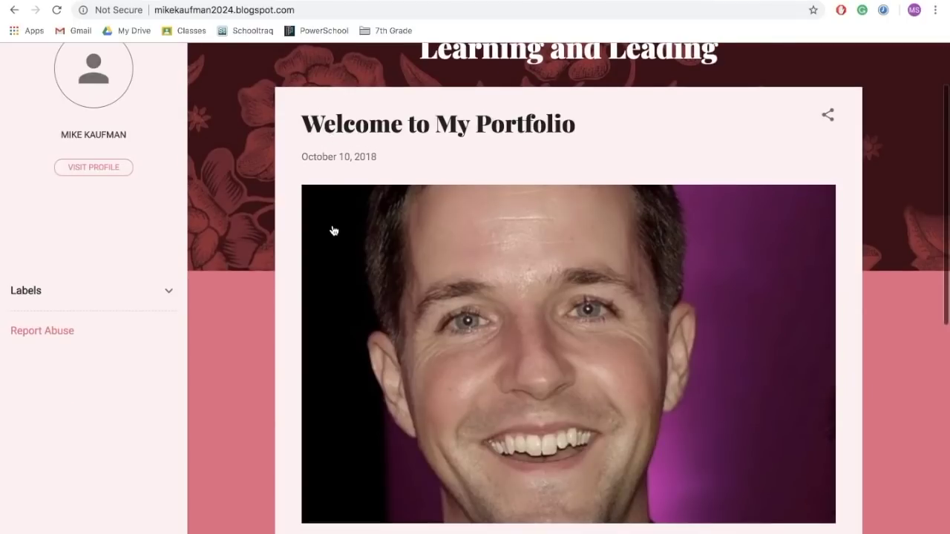
{"action": "scroll", "coordinate": [260, 237], "scroll_direction": "down", "scroll_amount": 5}
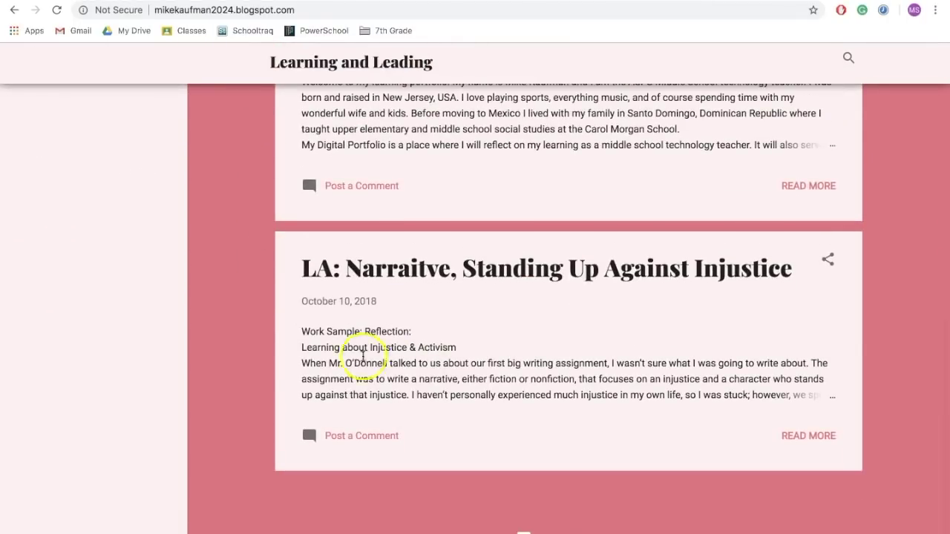
{"action": "scroll", "coordinate": [344, 341], "scroll_direction": "up", "scroll_amount": 7}
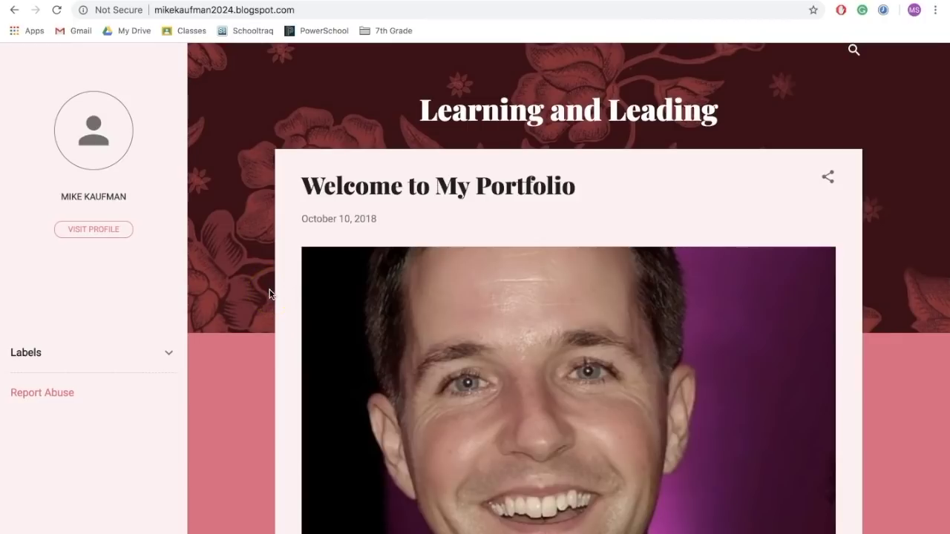
Expand the labels list, then open Theme and choose Customize for the Contempo theme.
{"action": "left_click", "coordinate": [169, 354]}
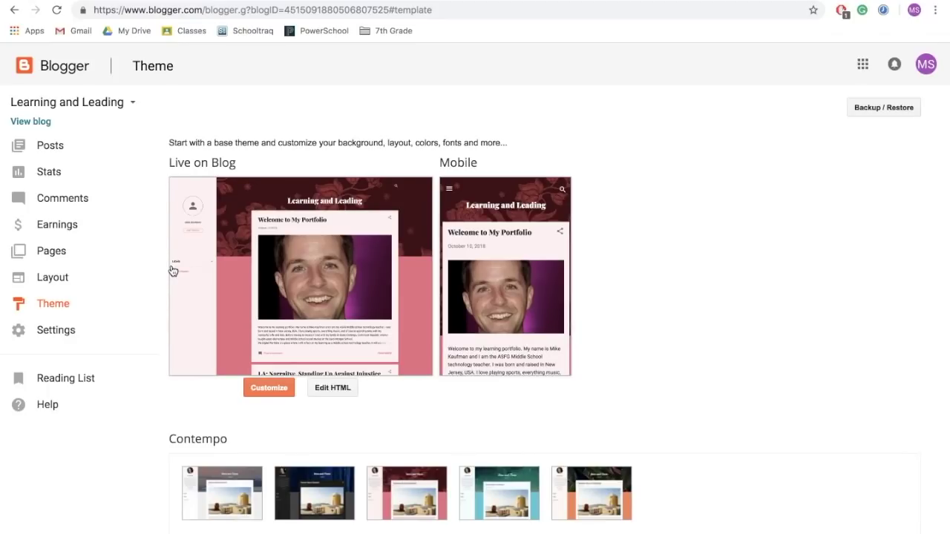
{"action": "left_click", "coordinate": [142, 276]}
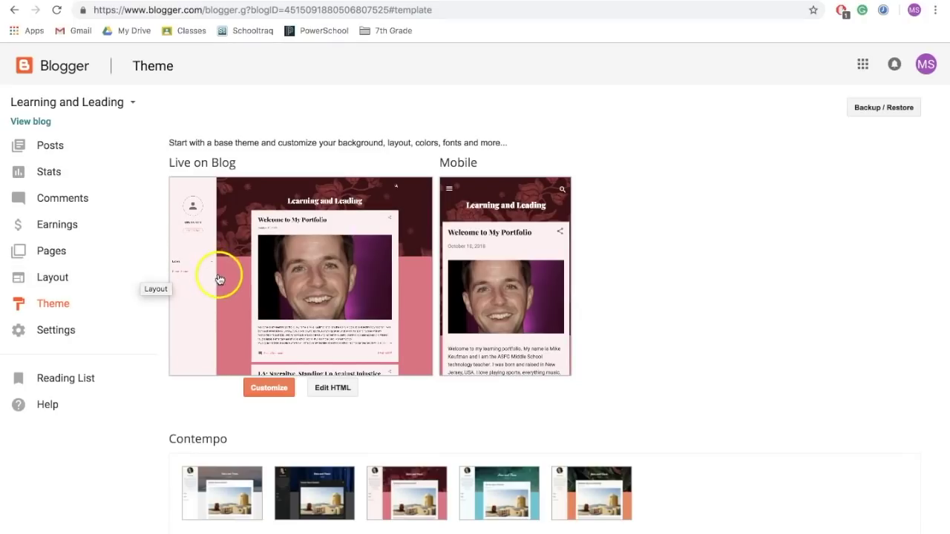
{"action": "scroll", "coordinate": [197, 287], "scroll_direction": "down", "scroll_amount": 2}
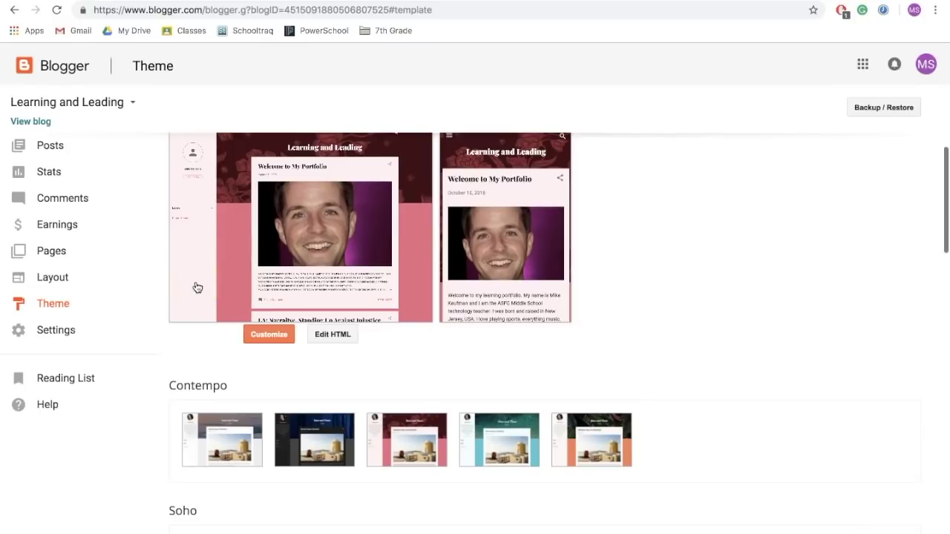
{"action": "scroll", "coordinate": [198, 287], "scroll_direction": "down", "scroll_amount": 1}
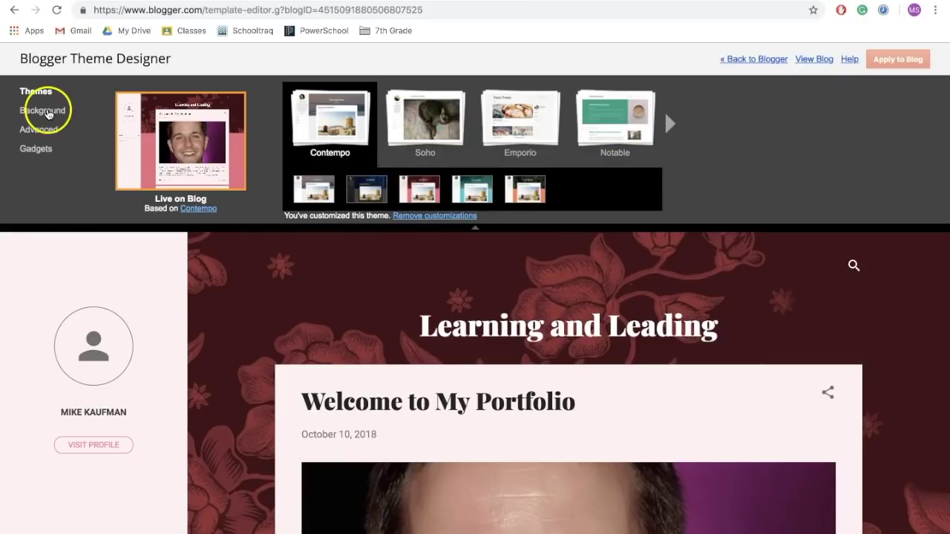
In Background settings, preview a blue colour theme, then switch back to the magenta theme.
{"action": "left_click", "coordinate": [48, 112]}
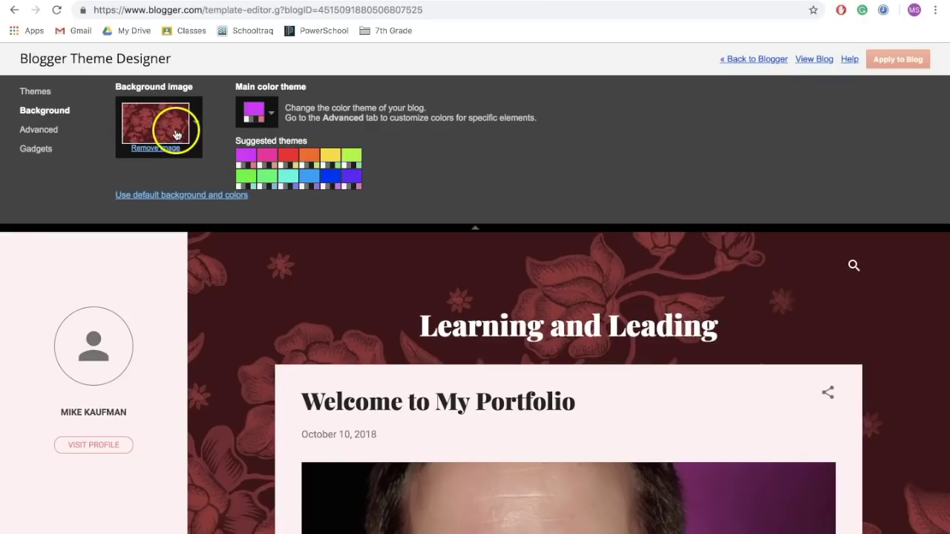
{"action": "left_click", "coordinate": [290, 179]}
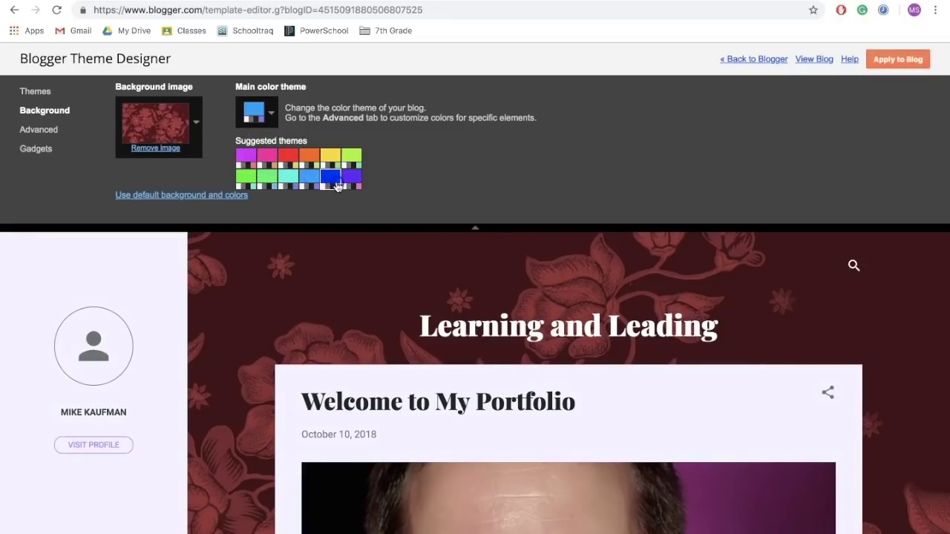
{"action": "left_click", "coordinate": [253, 157]}
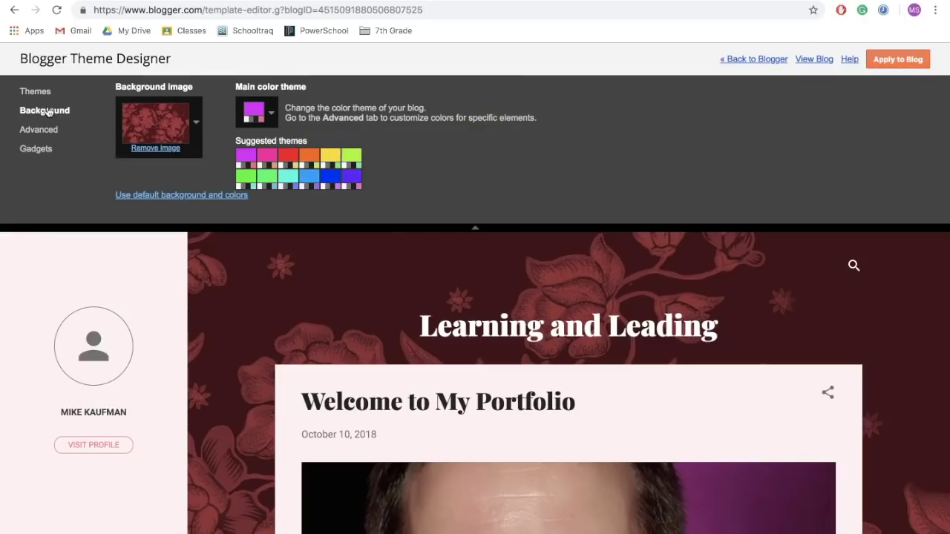
In Advanced settings, set the page text font to Calligraffitti.
{"action": "left_click", "coordinate": [42, 131]}
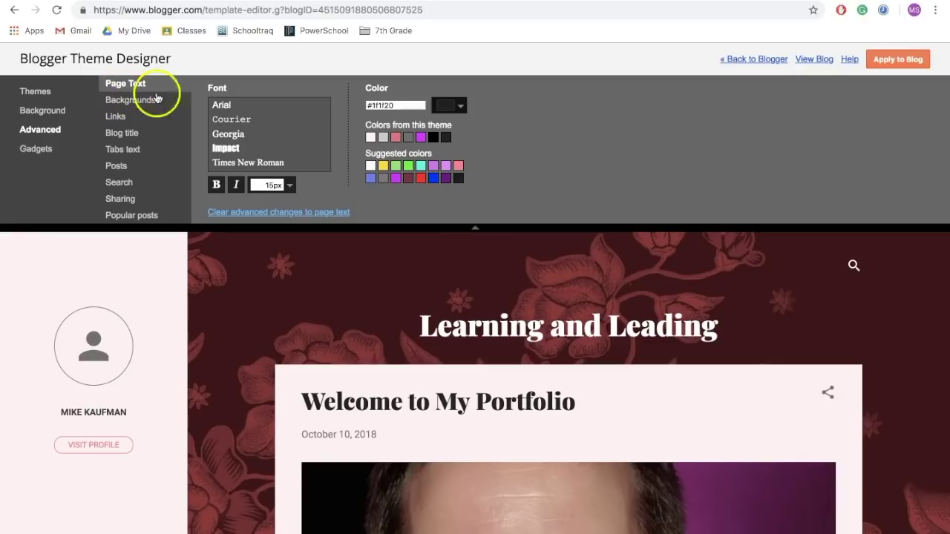
{"action": "scroll", "coordinate": [254, 129], "scroll_direction": "down", "scroll_amount": 3}
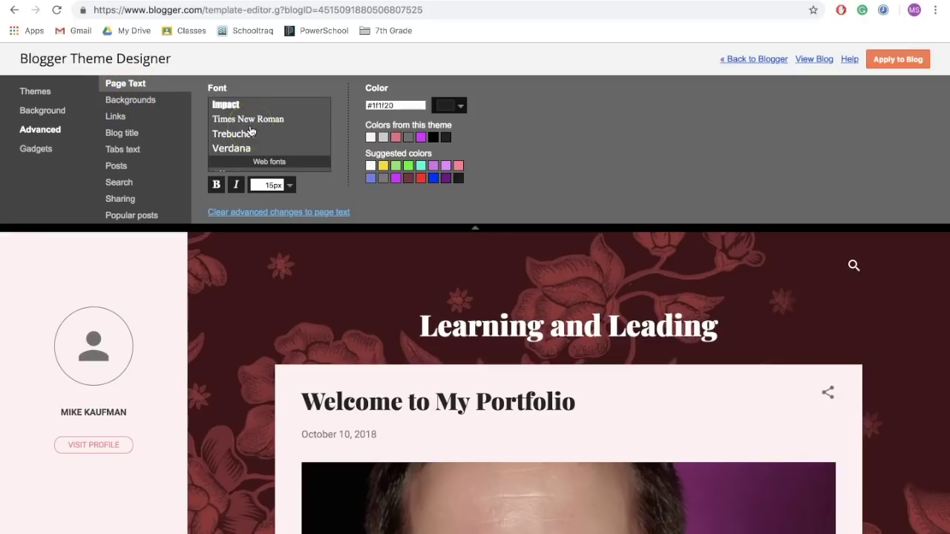
{"action": "scroll", "coordinate": [251, 130], "scroll_direction": "up", "scroll_amount": 2}
{"action": "scroll", "coordinate": [250, 131], "scroll_direction": "up", "scroll_amount": 1}
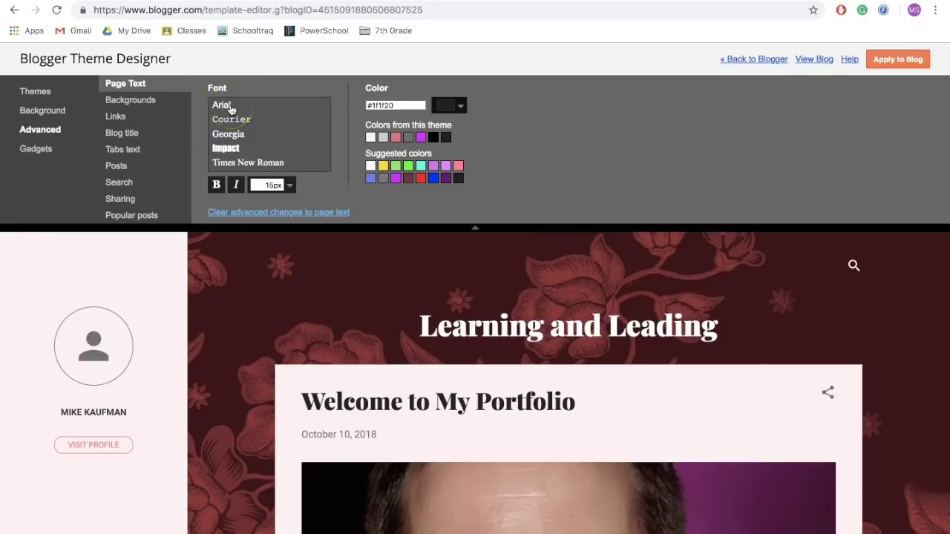
{"action": "scroll", "coordinate": [250, 131], "scroll_direction": "down", "scroll_amount": 5}
{"action": "scroll", "coordinate": [250, 132], "scroll_direction": "up", "scroll_amount": 1}
{"action": "left_click", "coordinate": [249, 131]}
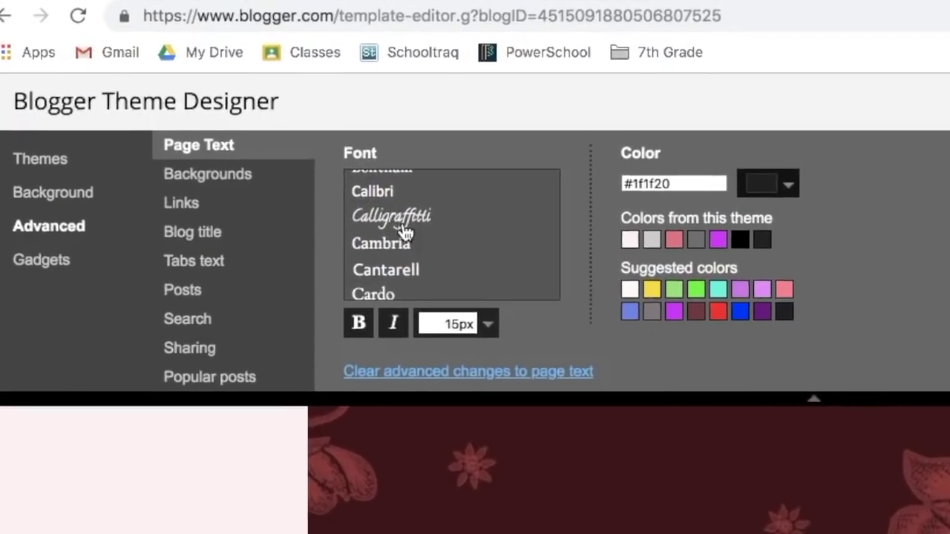
Review Backgrounds, Links, Blog title, Tabs text, Posts, Search and Sharing colour settings.
{"action": "left_click", "coordinate": [187, 143]}
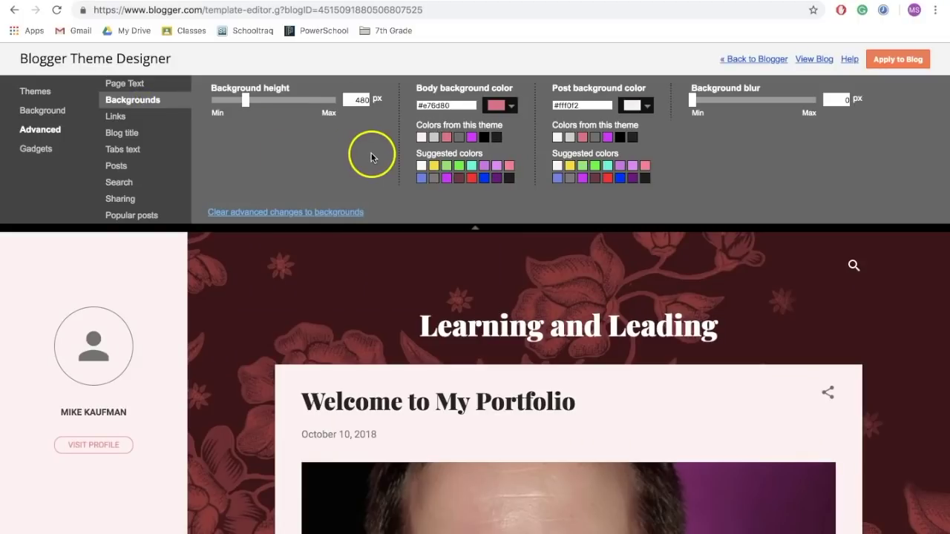
{"action": "left_click", "coordinate": [117, 119]}
{"action": "left_click", "coordinate": [122, 137]}
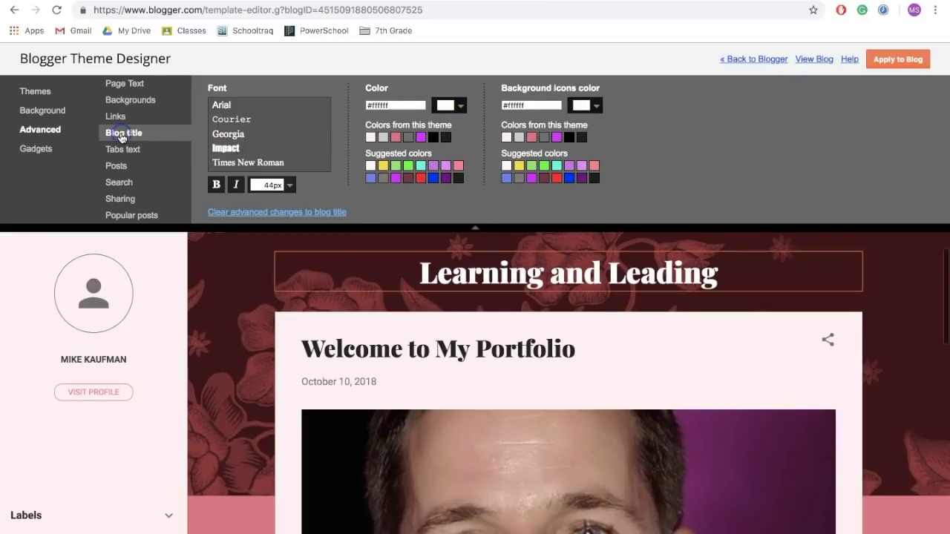
{"action": "left_click", "coordinate": [120, 151]}
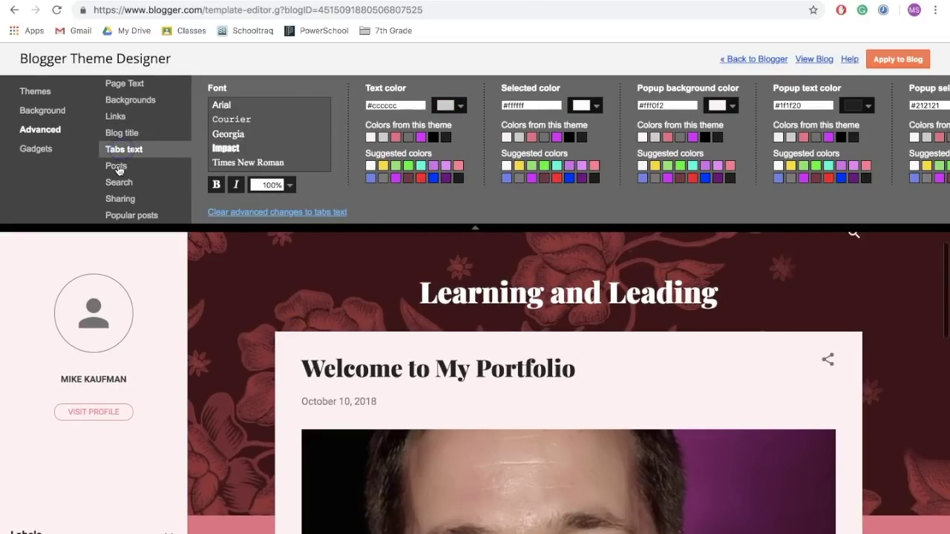
{"action": "left_click", "coordinate": [117, 167]}
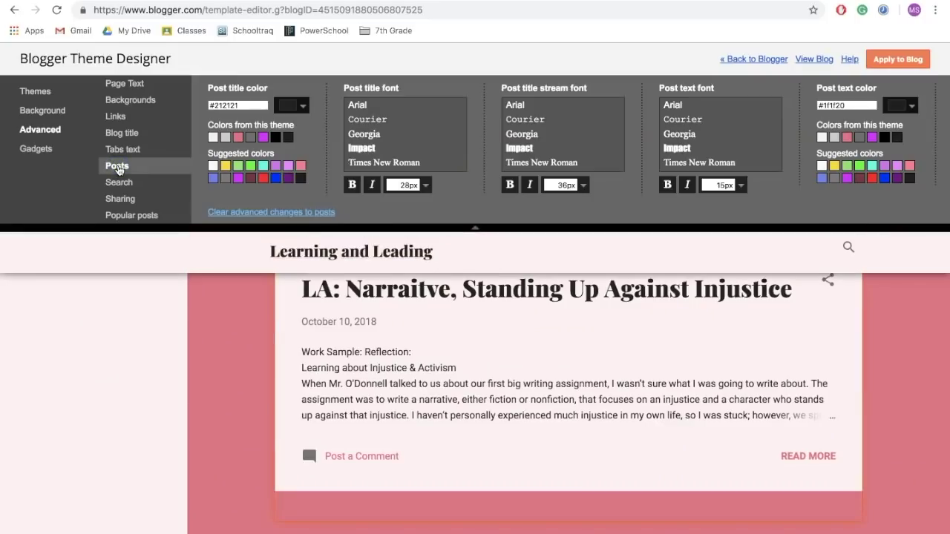
{"action": "left_click", "coordinate": [119, 183]}
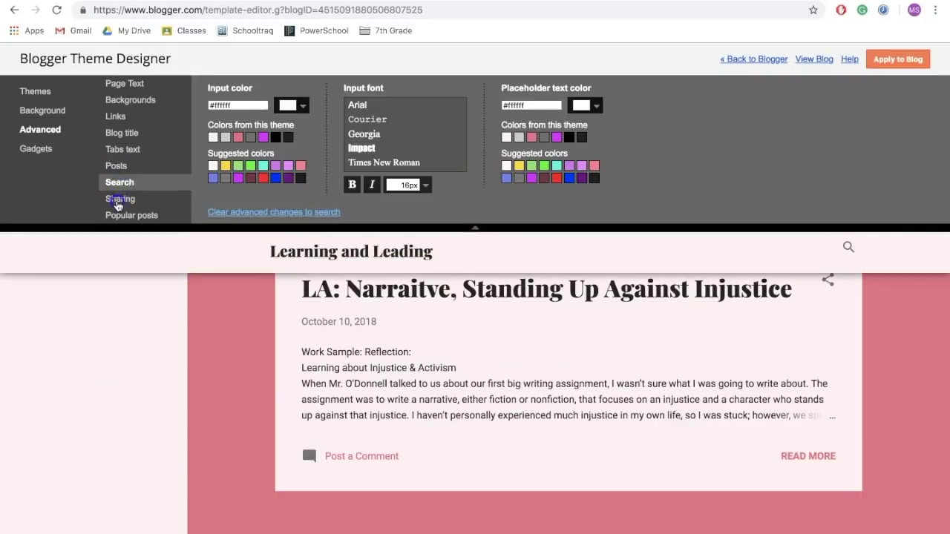
{"action": "left_click", "coordinate": [116, 202]}
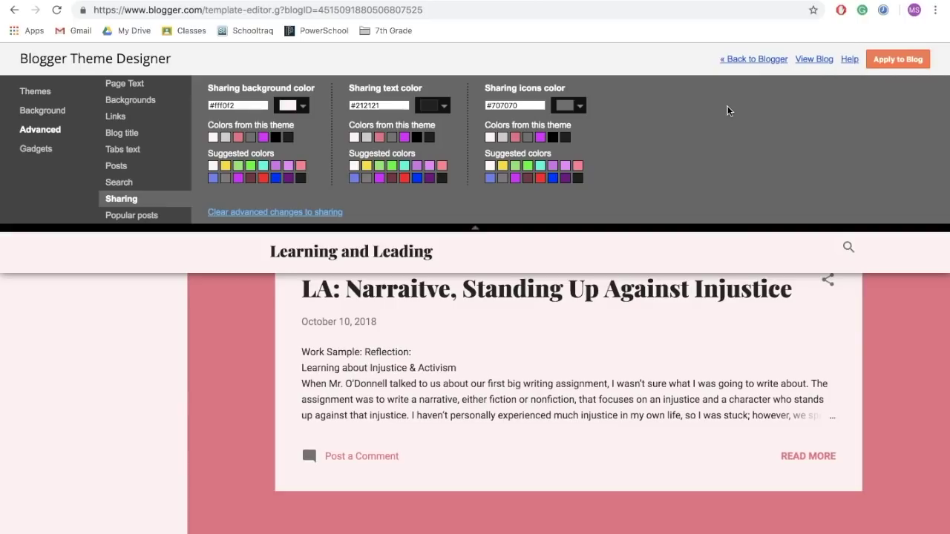
{"action": "left_click", "coordinate": [235, 102]}
Review the Gadgets settings, including the About Me gadget, in the Theme Designer.
{"action": "left_click", "coordinate": [36, 149]}
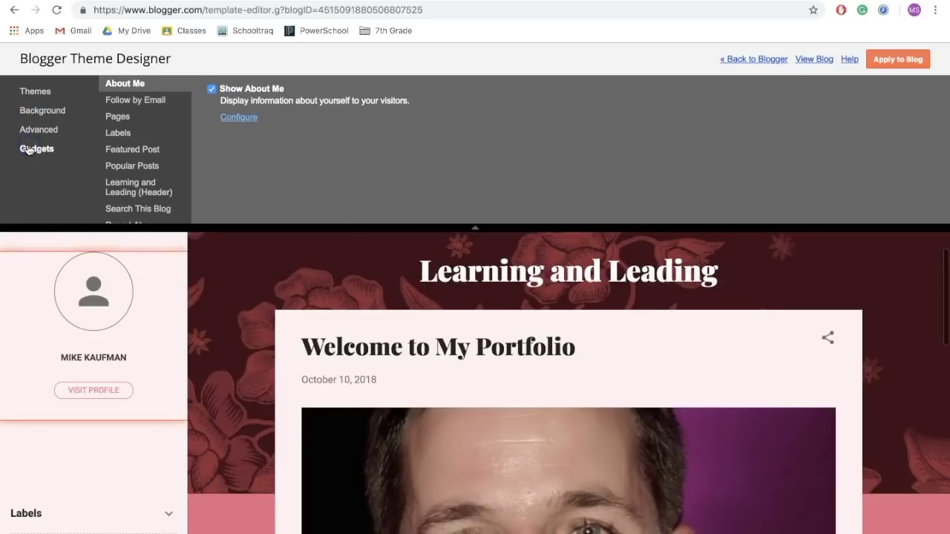
{"action": "scroll", "coordinate": [209, 253], "scroll_direction": "down", "scroll_amount": 3}
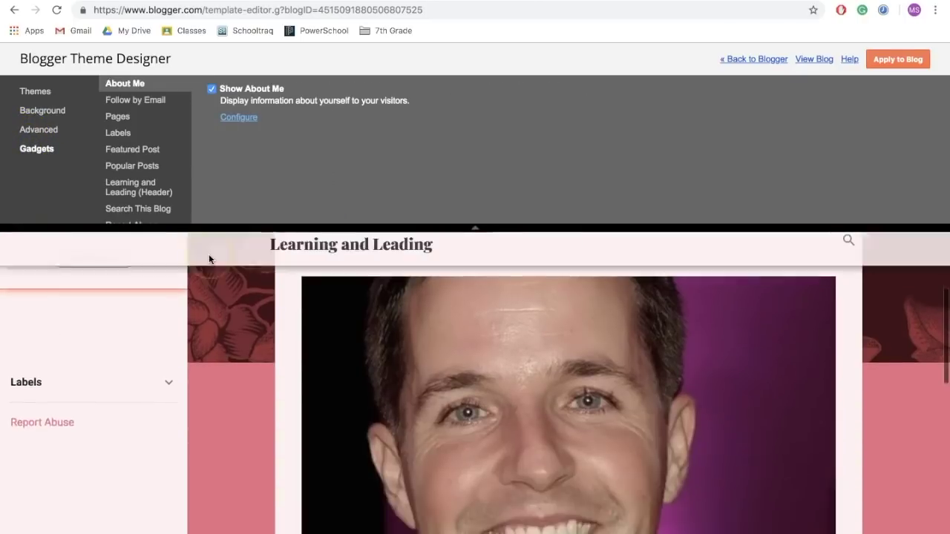
{"action": "scroll", "coordinate": [208, 259], "scroll_direction": "up", "scroll_amount": 3}
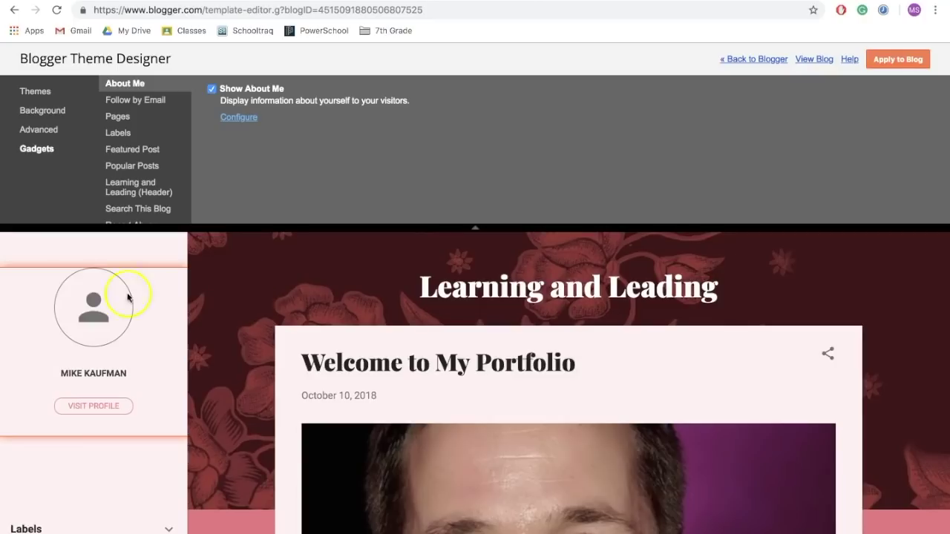
Leave the Theme Designer, check the Layout page, and view the live blog.
{"action": "left_click", "coordinate": [761, 60]}
{"action": "left_click", "coordinate": [572, 176]}
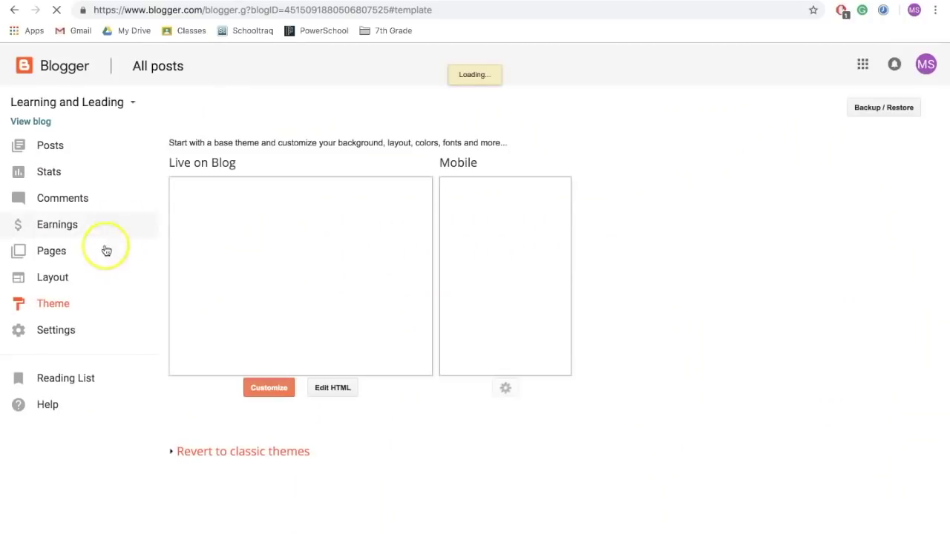
{"action": "left_click", "coordinate": [67, 280]}
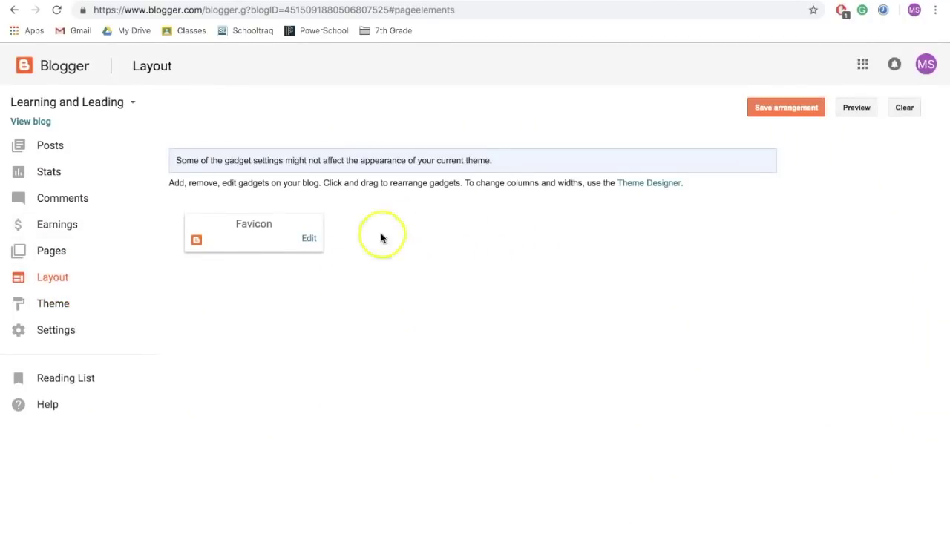
{"action": "scroll", "coordinate": [386, 314], "scroll_direction": "down", "scroll_amount": 2}
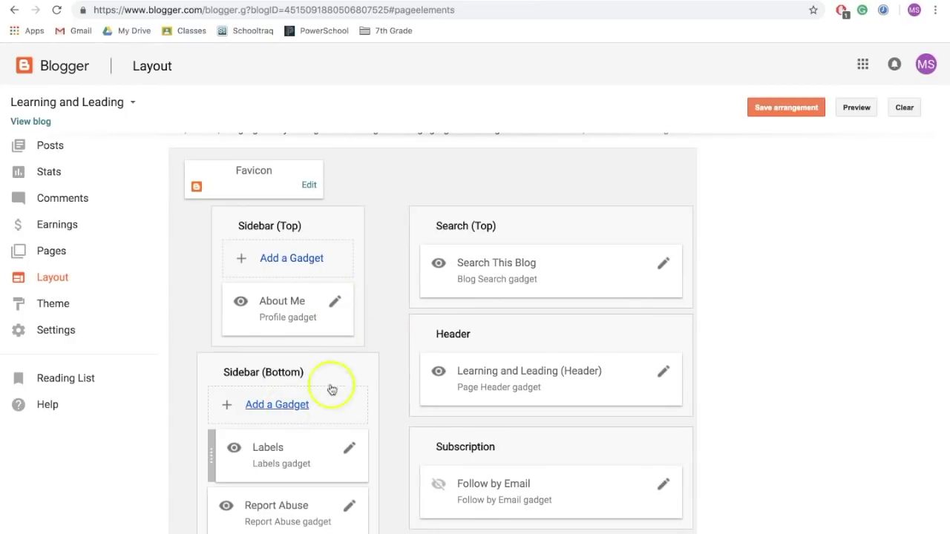
{"action": "scroll", "coordinate": [397, 304], "scroll_direction": "up", "scroll_amount": 2}
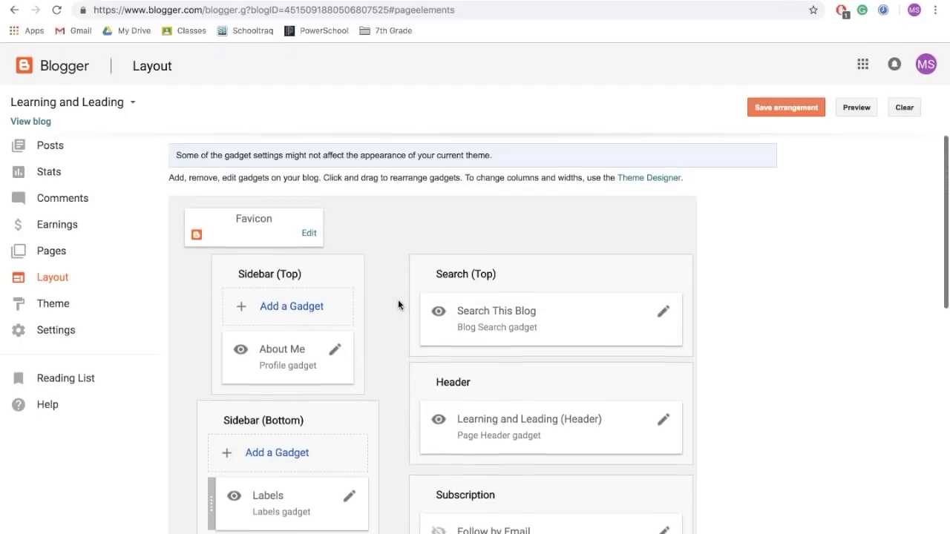
{"action": "left_click", "coordinate": [536, 249]}
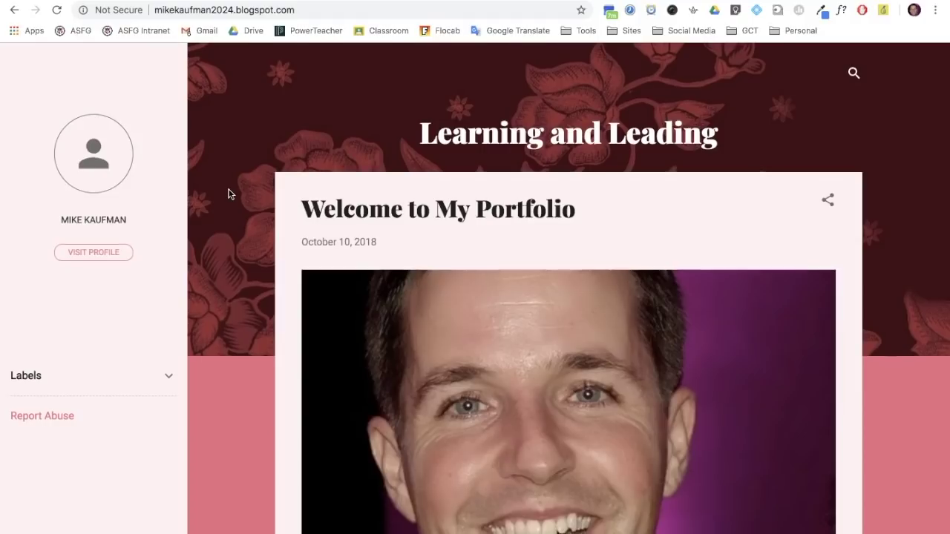
Open the LA: Narraitve post and start a comment in the box at its bottom.
{"action": "scroll", "coordinate": [229, 193], "scroll_direction": "down", "scroll_amount": 10}
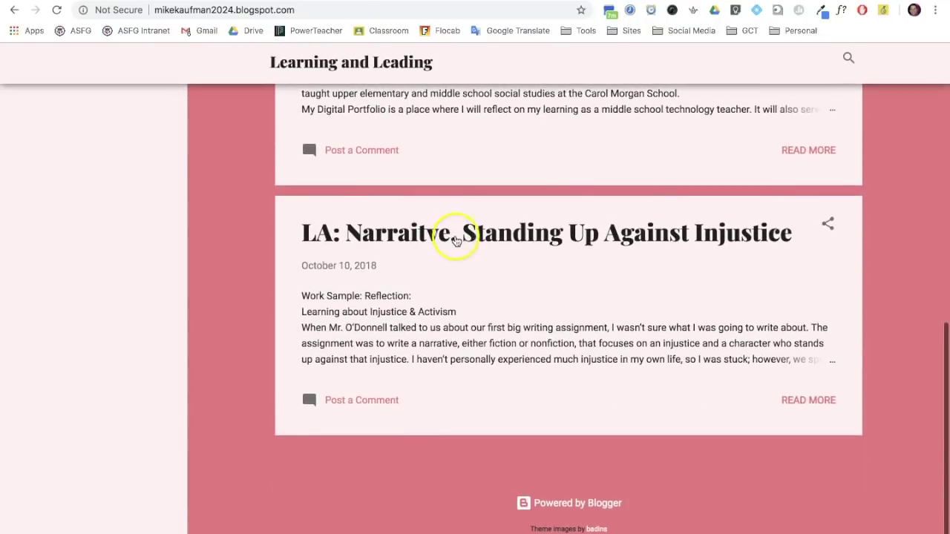
{"action": "left_click", "coordinate": [547, 236]}
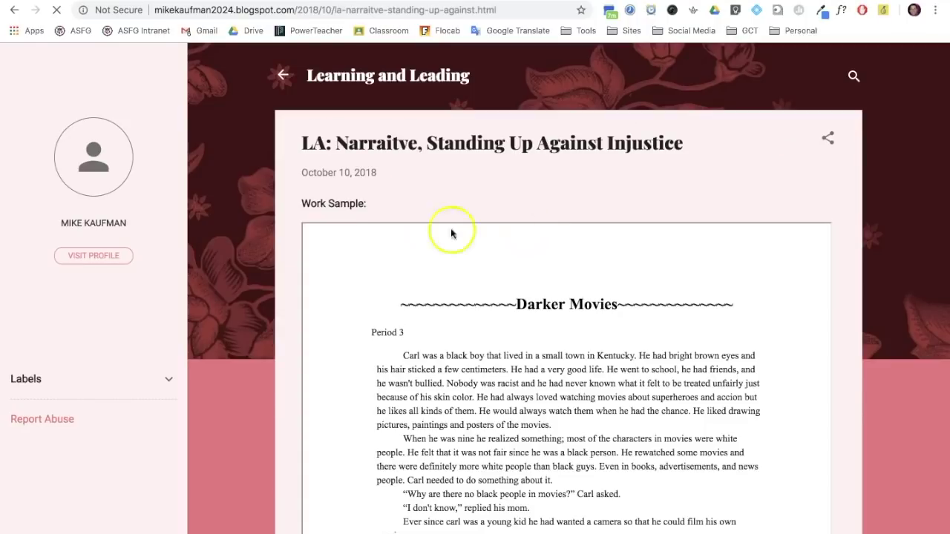
{"action": "scroll", "coordinate": [276, 280], "scroll_direction": "down", "scroll_amount": 15}
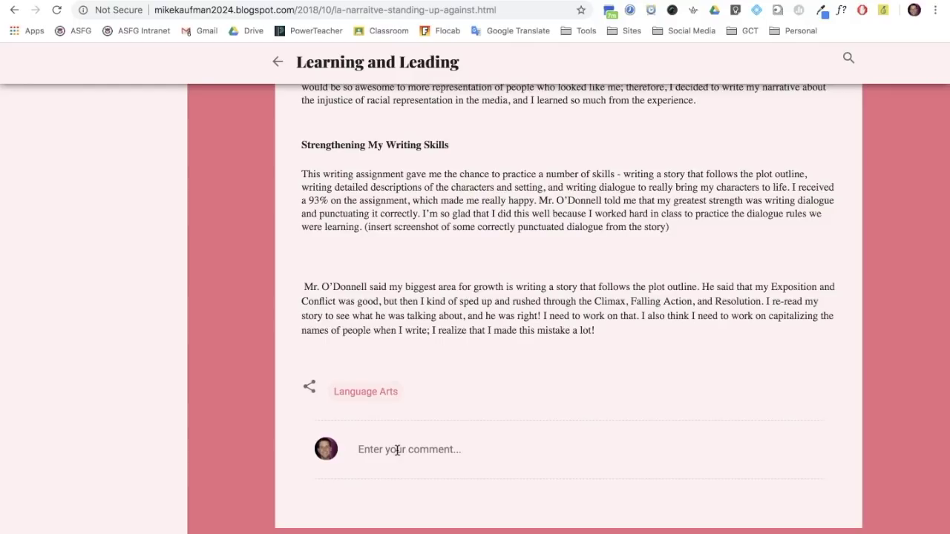
{"action": "left_click", "coordinate": [397, 451]}
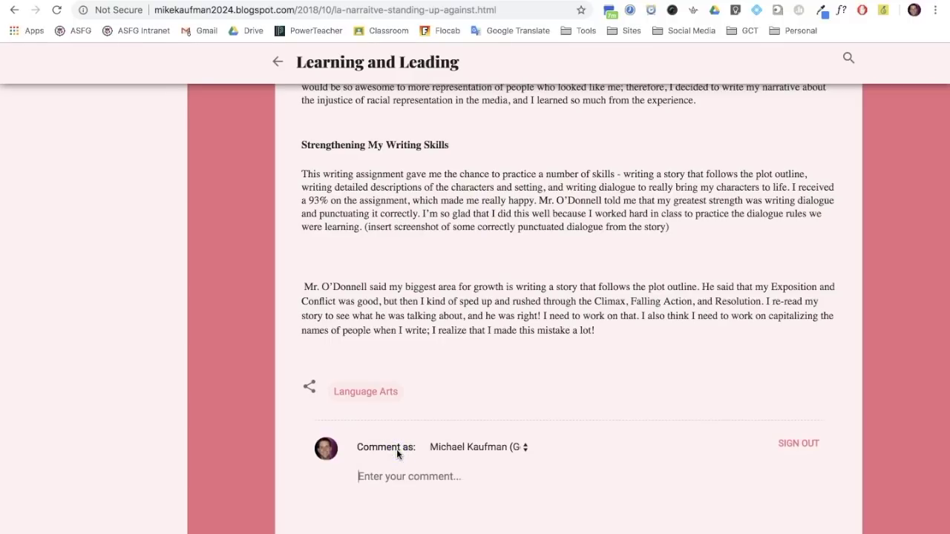
{"action": "scroll", "coordinate": [397, 449], "scroll_direction": "up", "scroll_amount": 10}
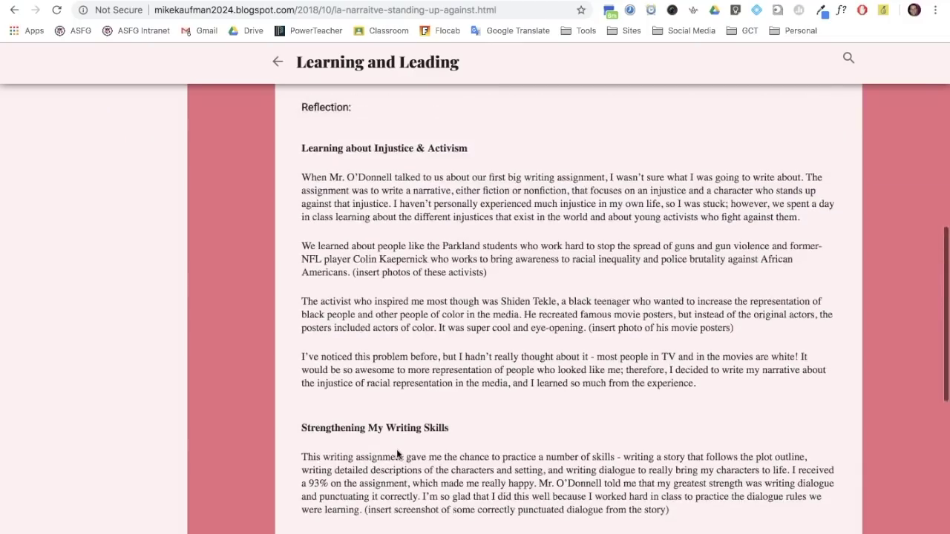
{"action": "scroll", "coordinate": [397, 449], "scroll_direction": "up", "scroll_amount": 3}
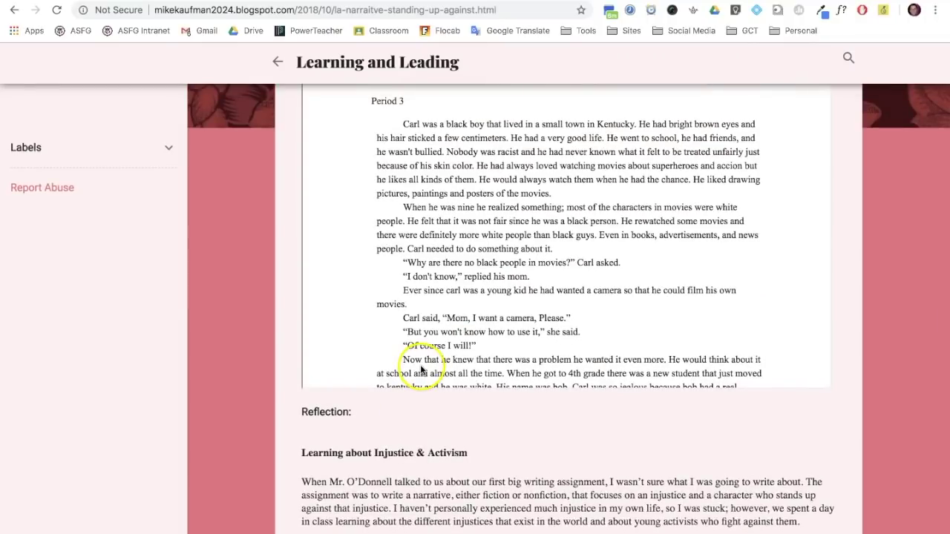
{"action": "scroll", "coordinate": [417, 445], "scroll_direction": "down", "scroll_amount": 5}
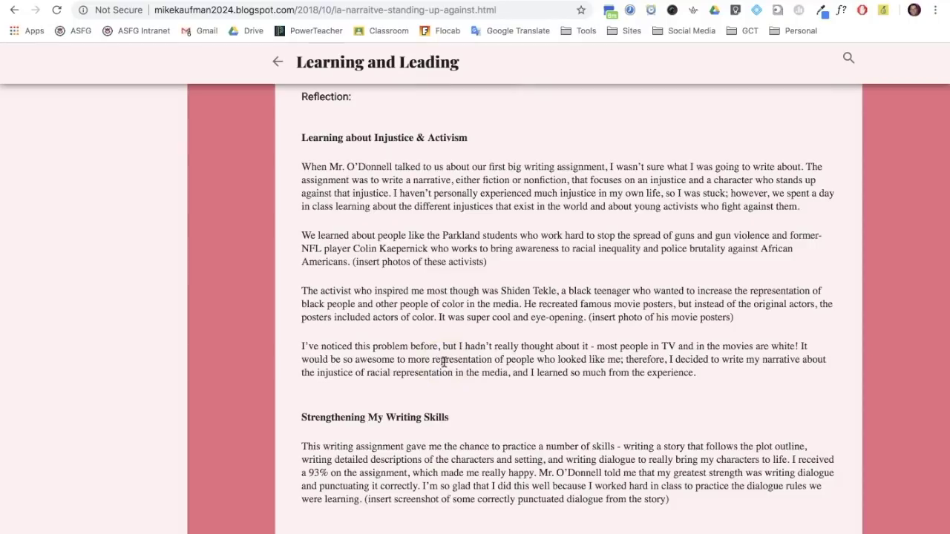
{"action": "scroll", "coordinate": [444, 362], "scroll_direction": "down", "scroll_amount": 5}
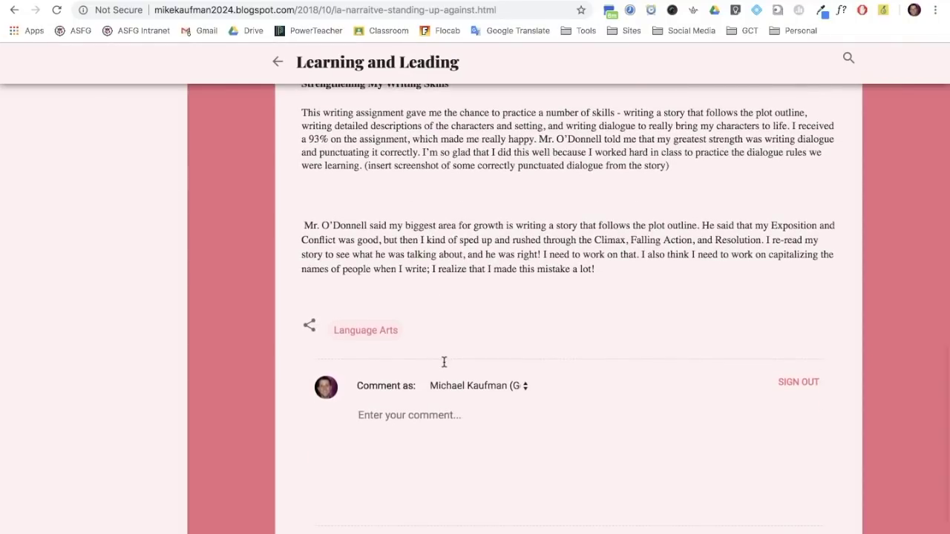
Publish a comment agreeing representation in media matters and asking if all groups feel fairly represented.
{"action": "type", "text": "I agree that representation is very important in media. I agree with you here."}
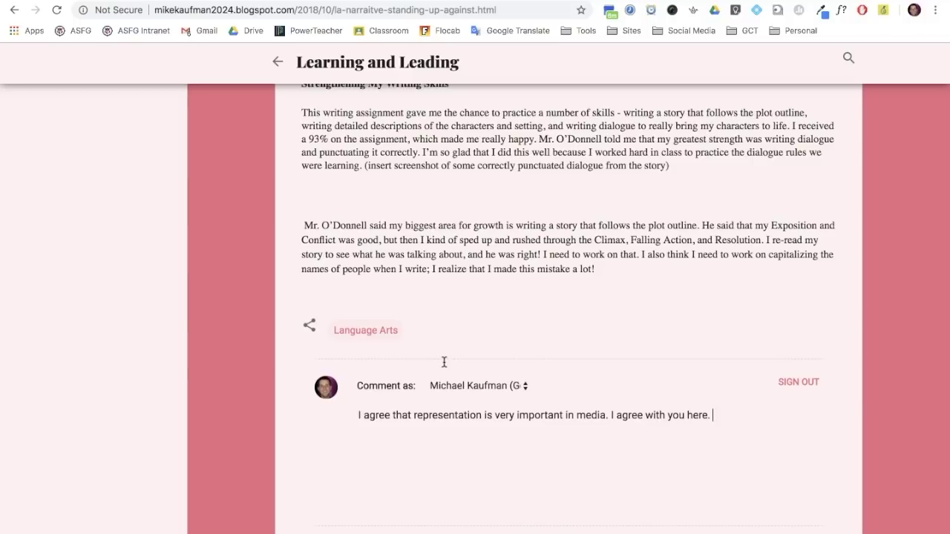
{"action": "type", "text": "Do you think everyone feels they are fairly represented in media? Are certain groups less represented or represented in a negative light?"}
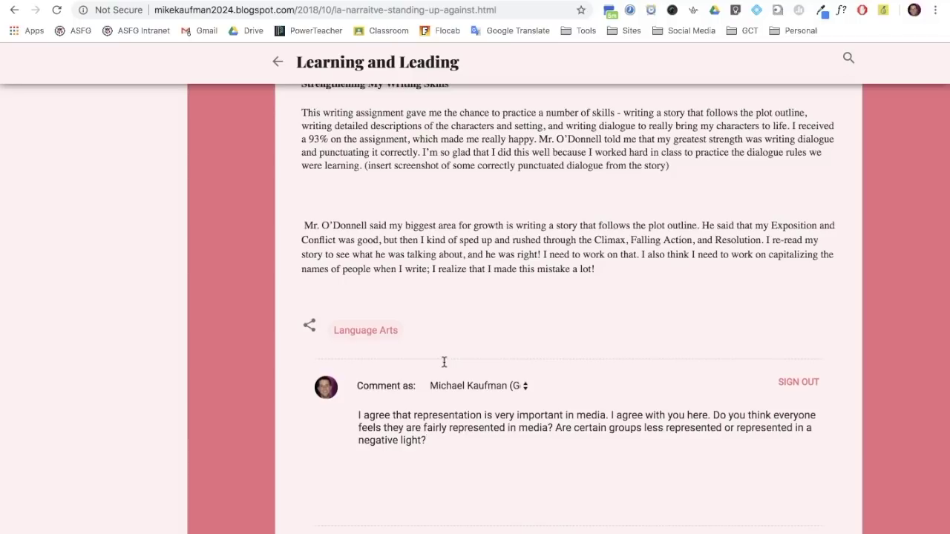
{"action": "scroll", "coordinate": [443, 364], "scroll_direction": "down", "scroll_amount": 1}
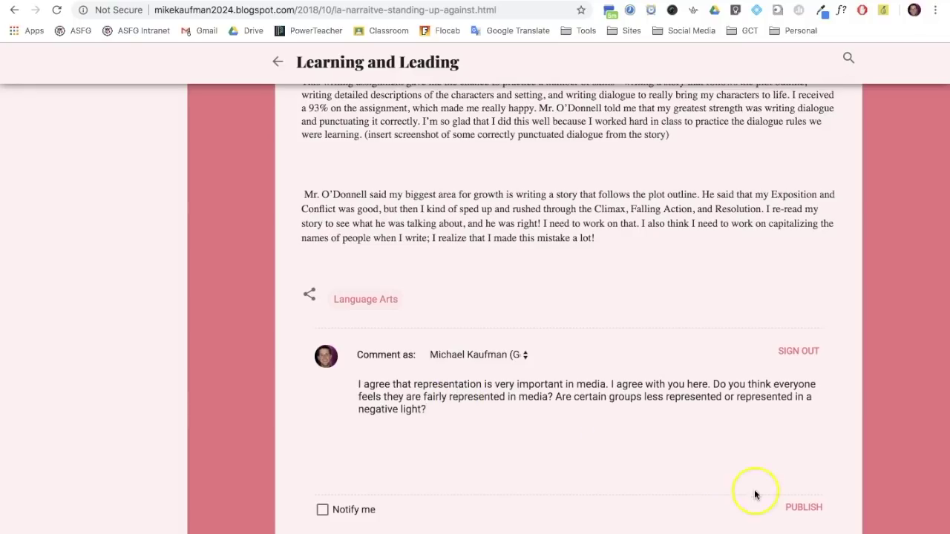
{"action": "left_click", "coordinate": [794, 509]}
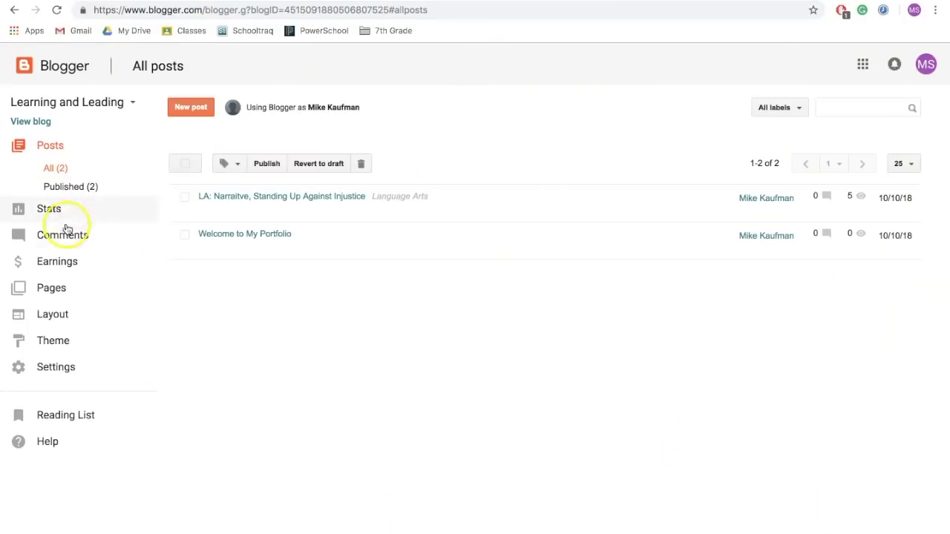
Publish the pending representation comment from Comments > Awaiting moderation, then return to the live blog.
{"action": "left_click", "coordinate": [70, 235]}
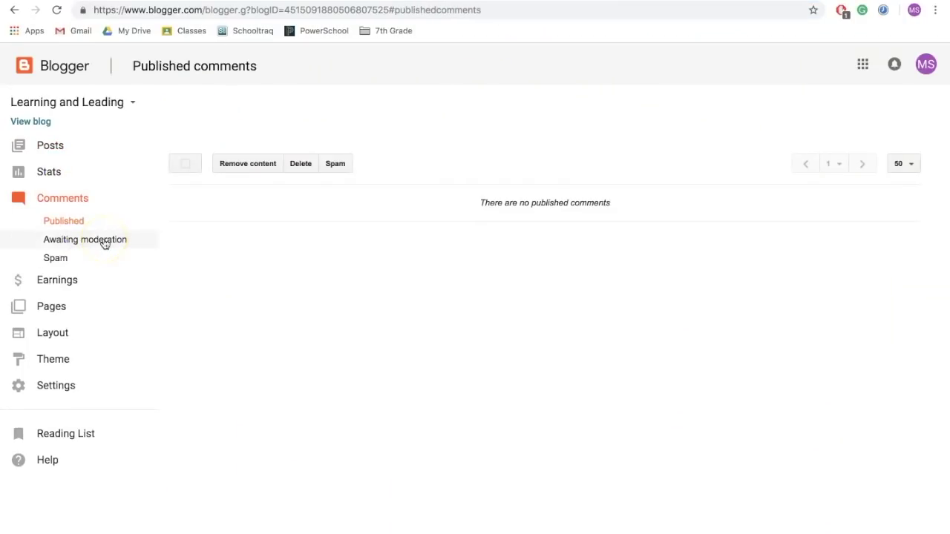
{"action": "left_click", "coordinate": [104, 241]}
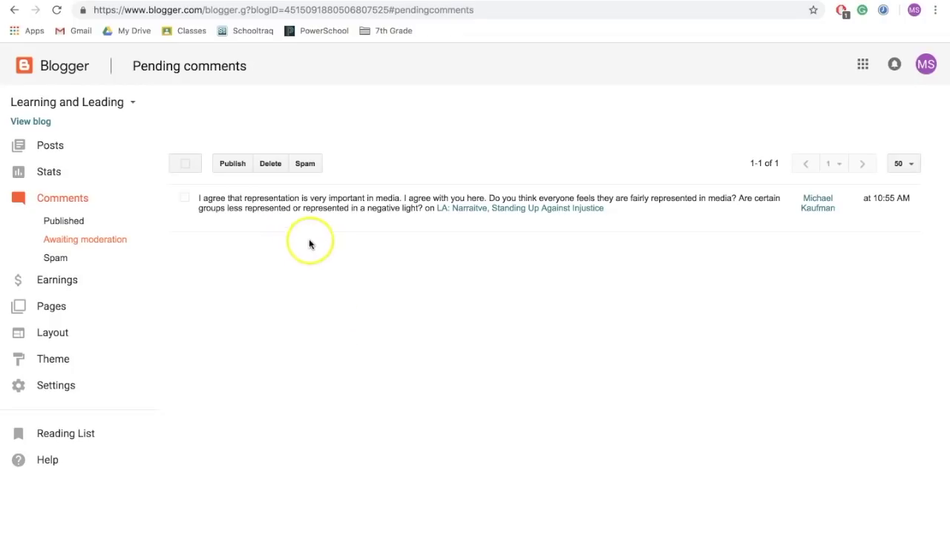
{"action": "left_click", "coordinate": [185, 197]}
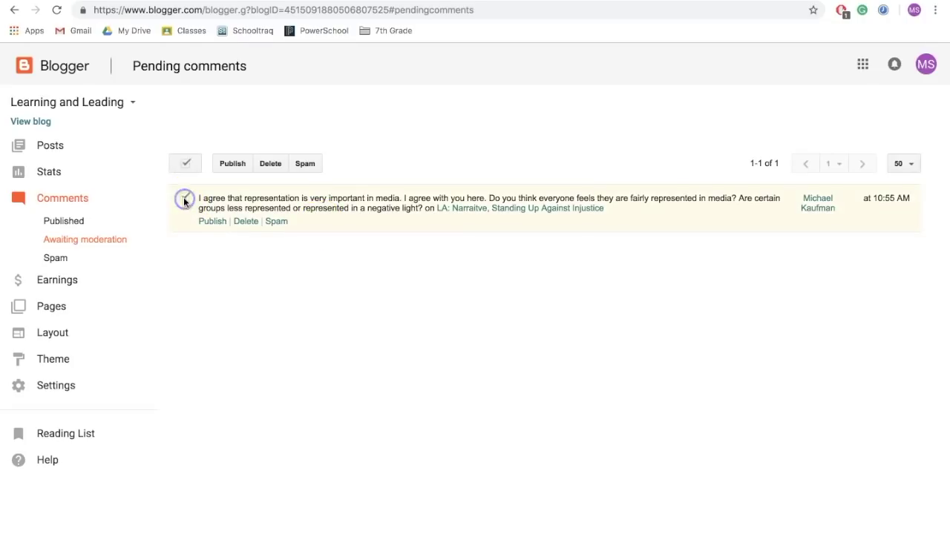
{"action": "left_click", "coordinate": [212, 222]}
{"action": "left_click", "coordinate": [282, 263]}
{"action": "left_click", "coordinate": [605, 131]}
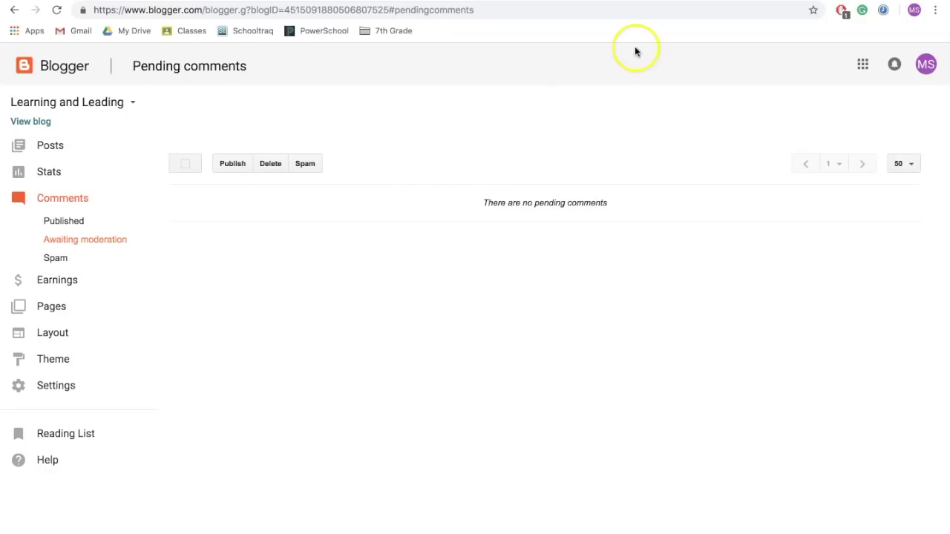
{"action": "left_click", "coordinate": [725, 0]}
Open the full LA: Narrative post and start a reply to the reader's comment.
{"action": "scroll", "coordinate": [394, 282], "scroll_direction": "down", "scroll_amount": 10}
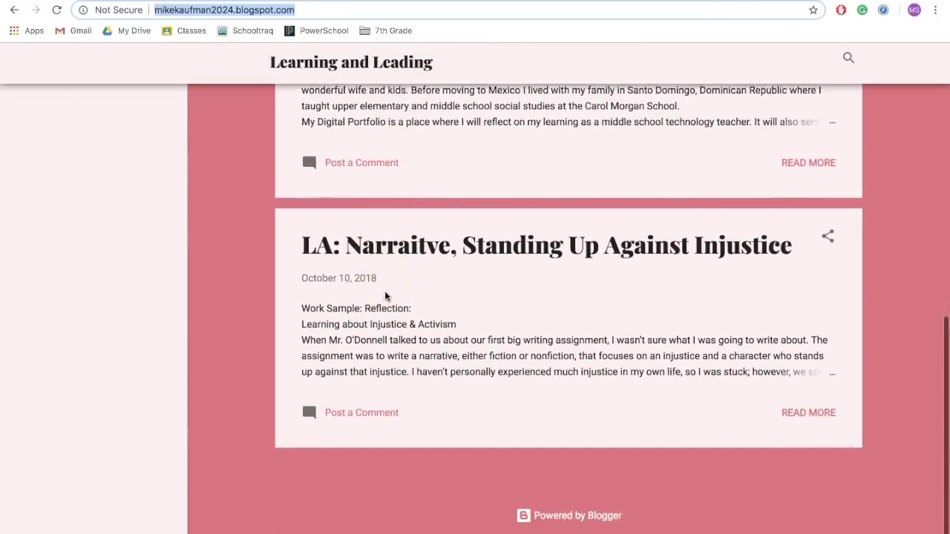
{"action": "left_click", "coordinate": [806, 405]}
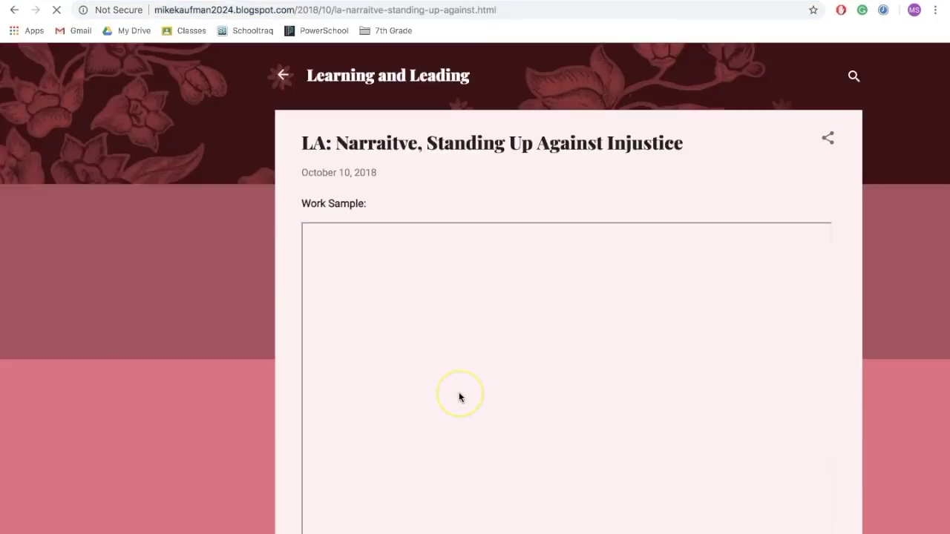
{"action": "scroll", "coordinate": [459, 398], "scroll_direction": "down", "scroll_amount": 10}
{"action": "scroll", "coordinate": [257, 387], "scroll_direction": "down", "scroll_amount": 15}
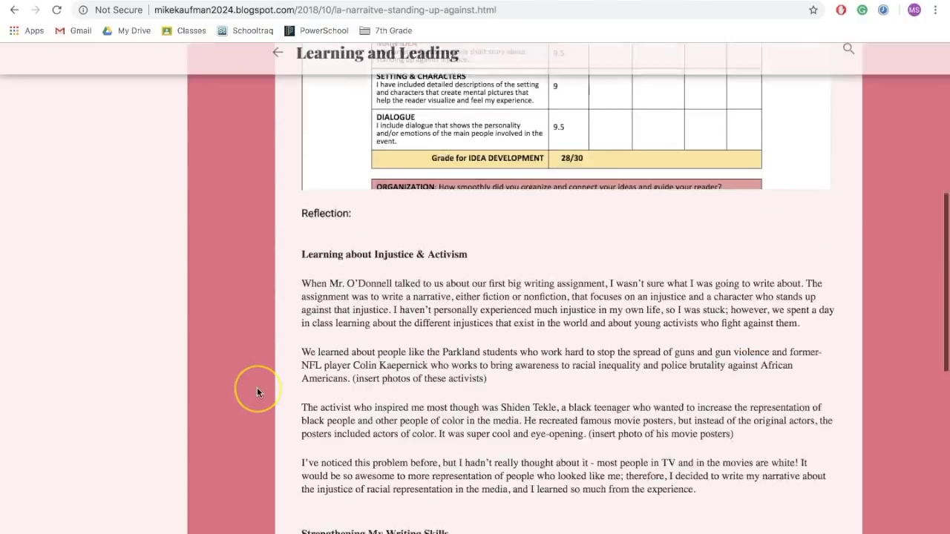
{"action": "scroll", "coordinate": [256, 390], "scroll_direction": "down", "scroll_amount": 3}
{"action": "left_click", "coordinate": [365, 339]}
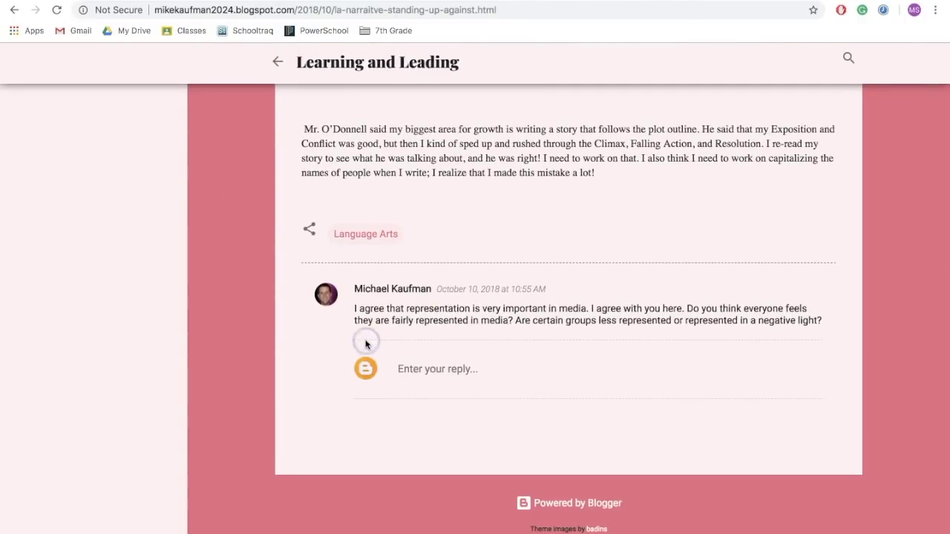
{"action": "left_click", "coordinate": [404, 375]}
Publish a reply thanking the reader for the feedback and agreeing some groups are less represented.
{"action": "type", "text": "Thanks for the the fe"}
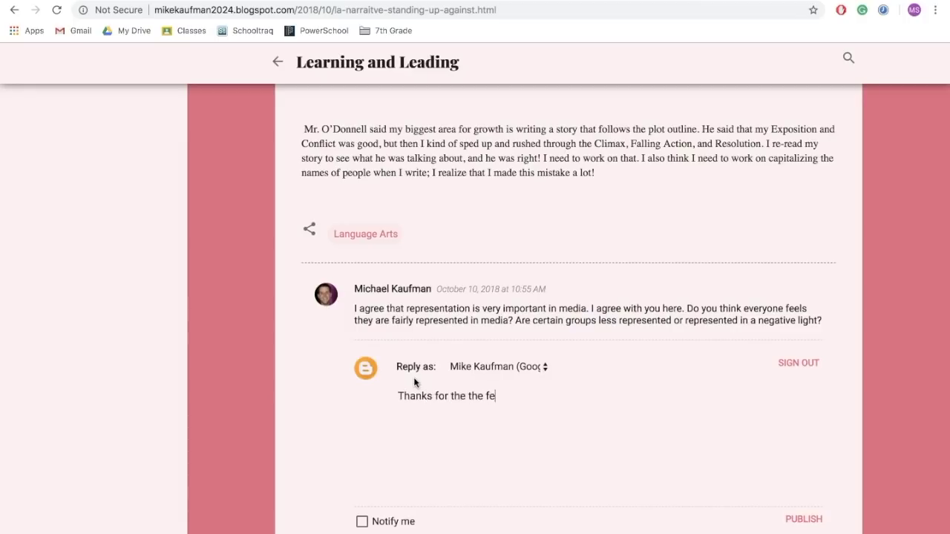
{"action": "type", "text": "edback. I do think that some groups are less re"}
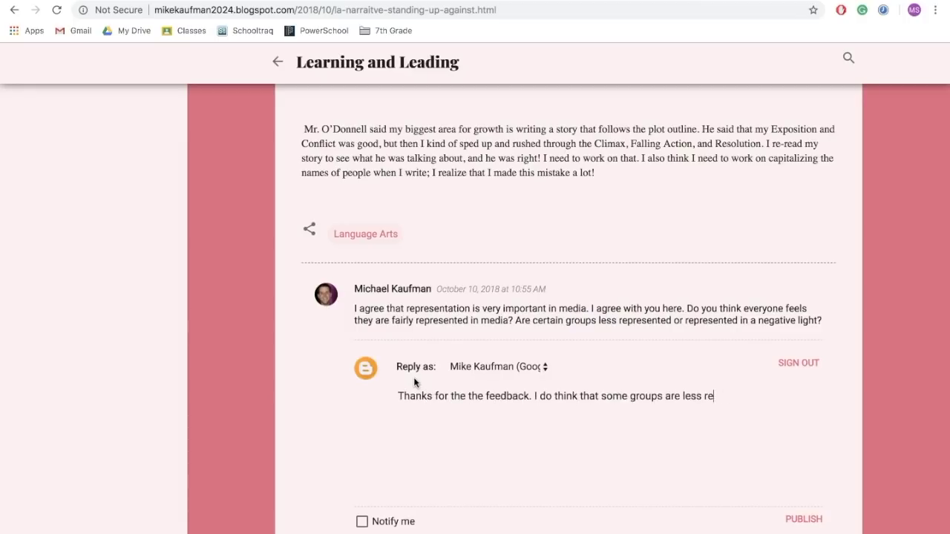
{"action": "type", "text": "presented and that some groups of people are made to look bad..."}
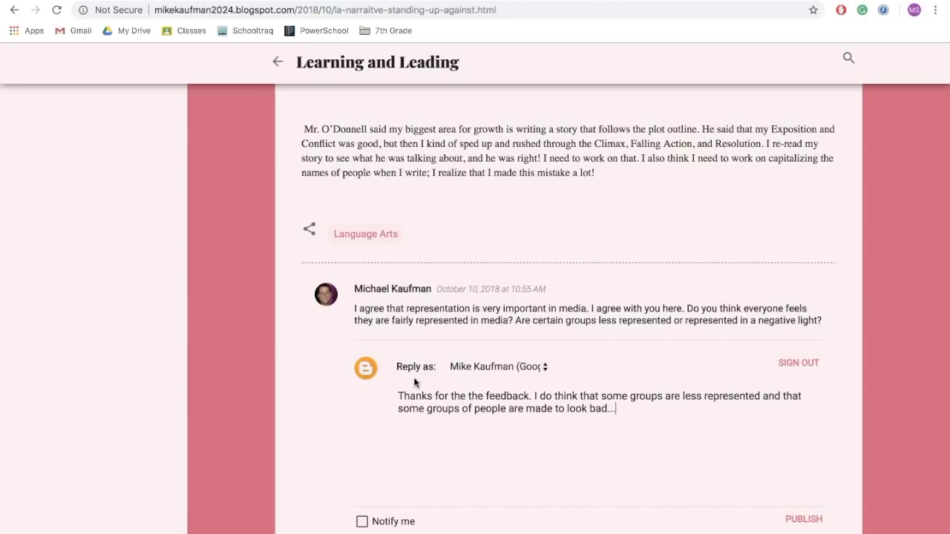
{"action": "scroll", "coordinate": [414, 379], "scroll_direction": "down", "scroll_amount": 3}
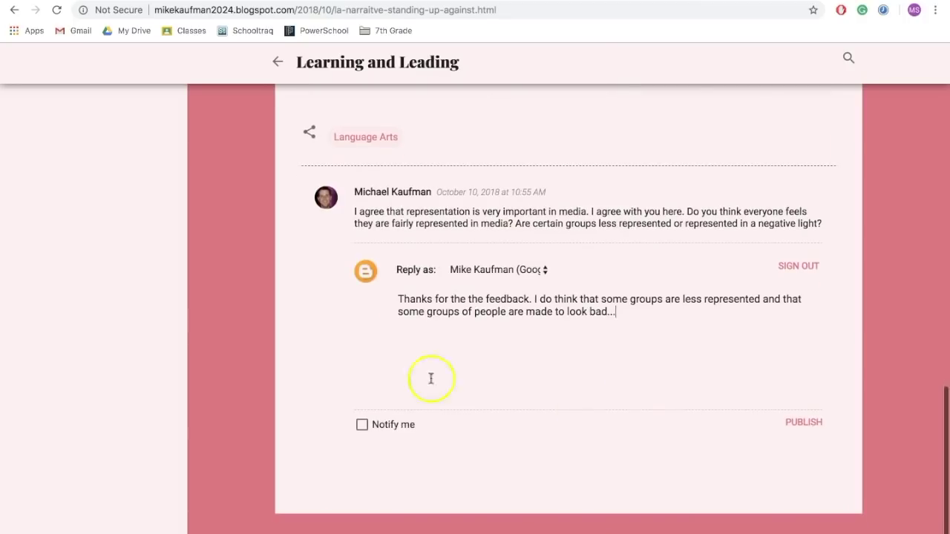
{"action": "left_click", "coordinate": [804, 423]}
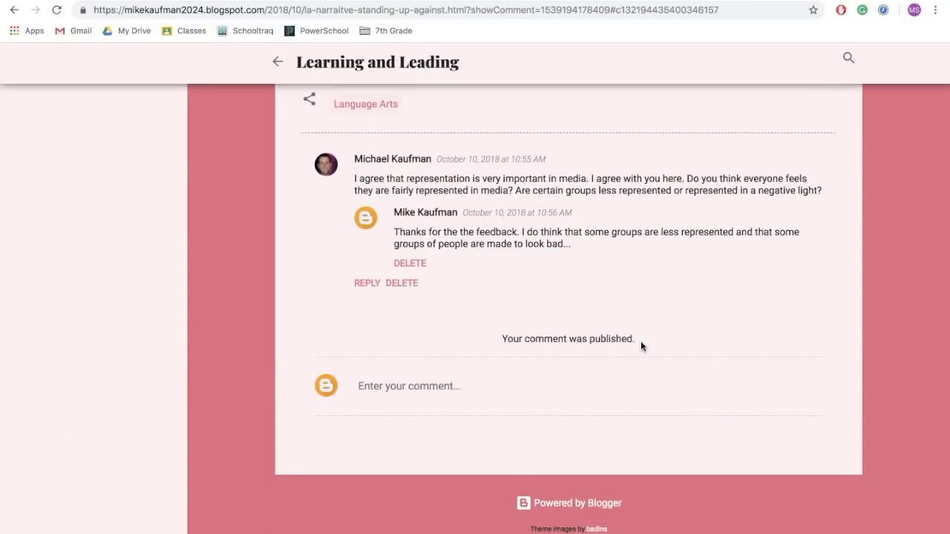
{"action": "left_click", "coordinate": [641, 341]}
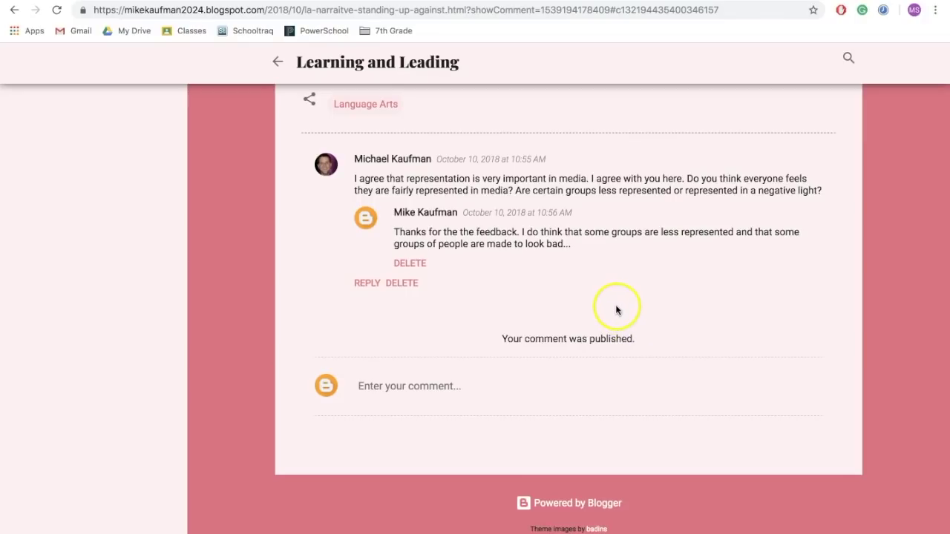